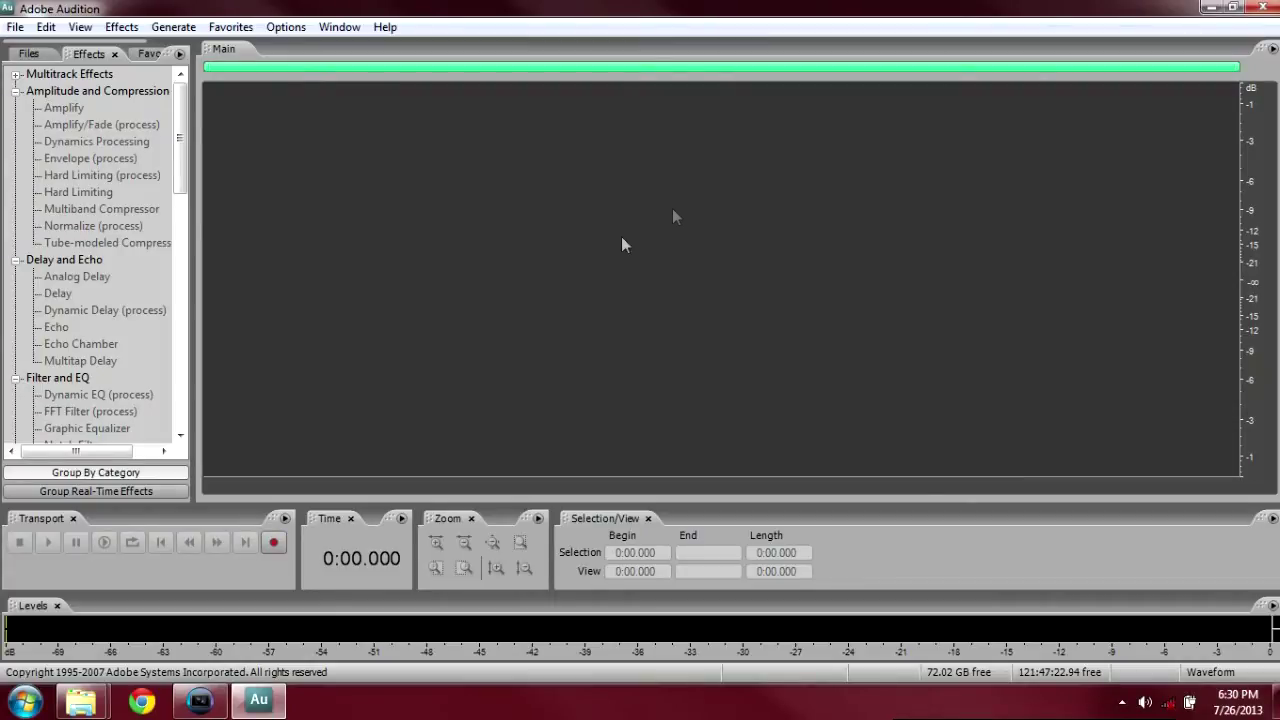
Bring the Explorer folder holding the Snake Eater files forward and reposition its window
mouse_move(81, 700)
click(300, 612)
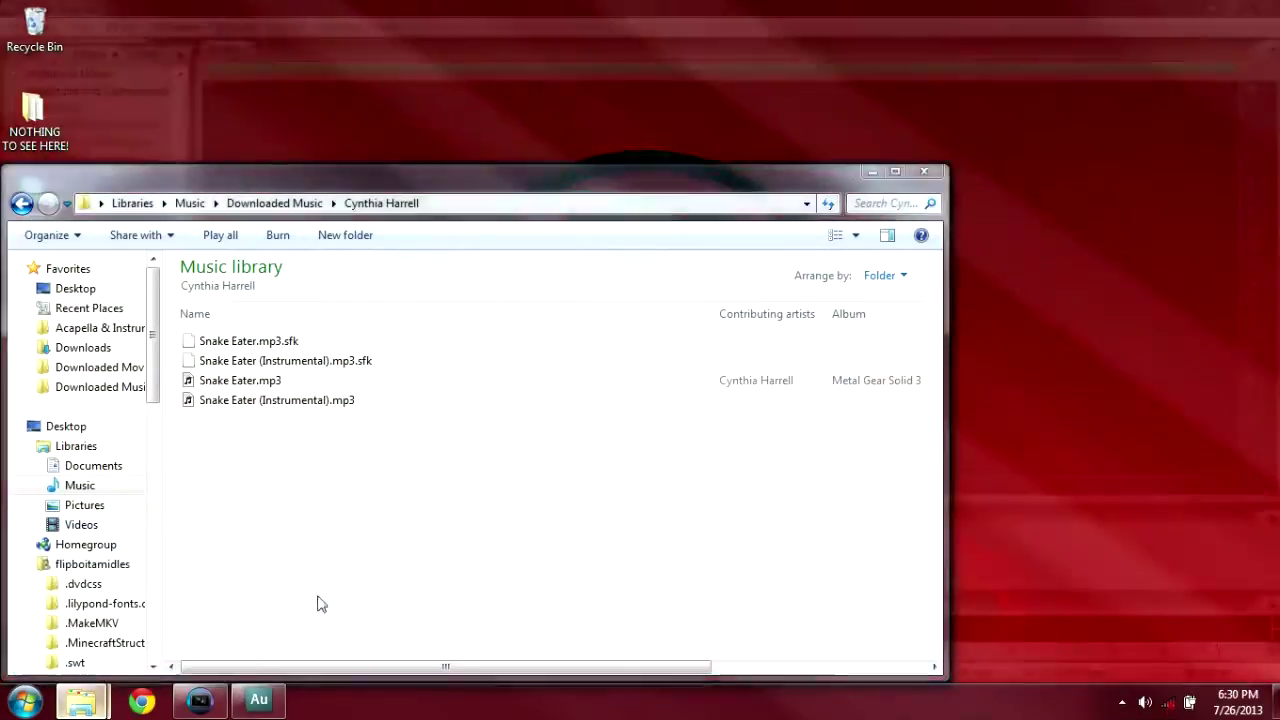
drag(487, 168, 543, 127)
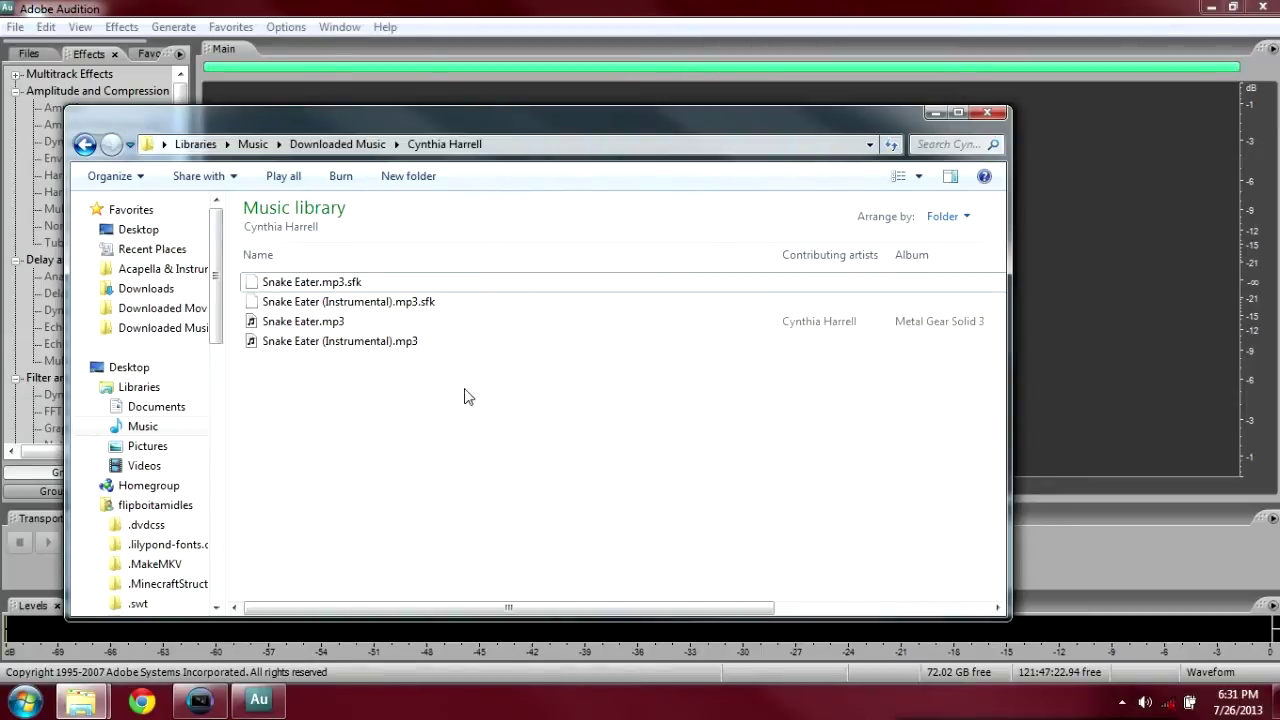
drag(415, 134, 449, 154)
Point out Snake Eater.mp3 and Snake Eater (Instrumental).mp3 in the folder
click(337, 341)
click(385, 362)
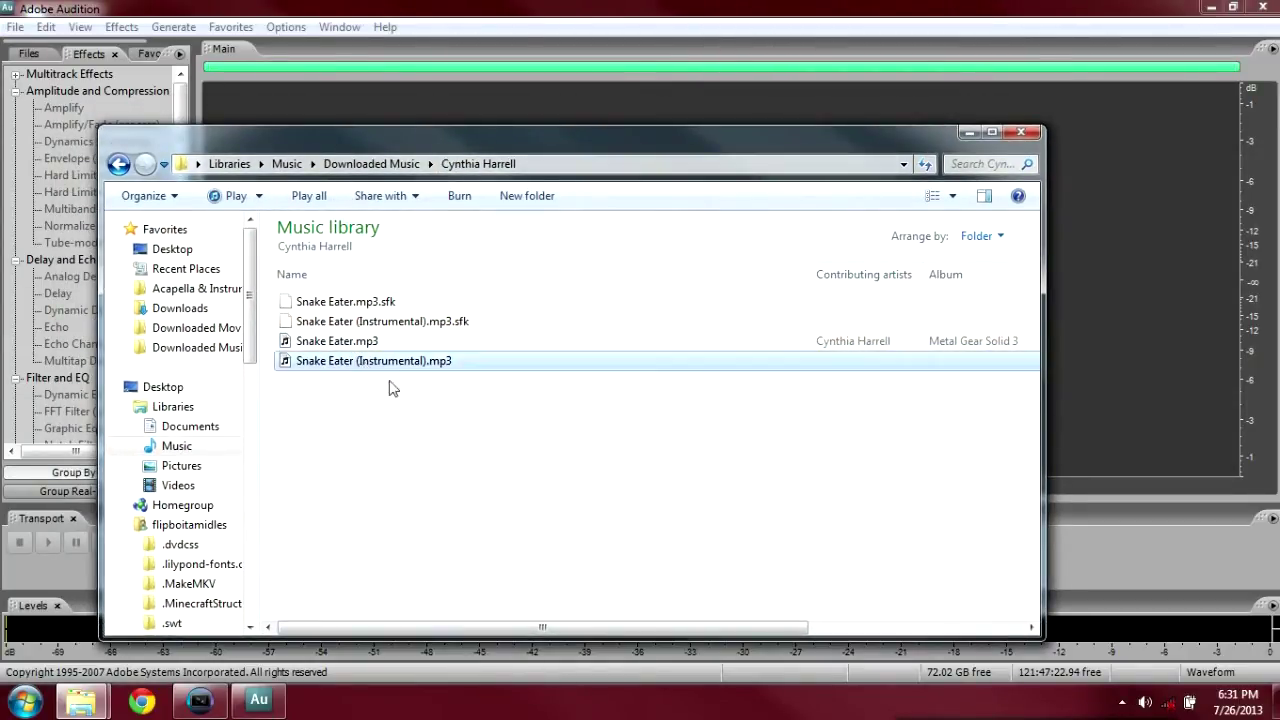
click(362, 343)
click(365, 361)
click(360, 344)
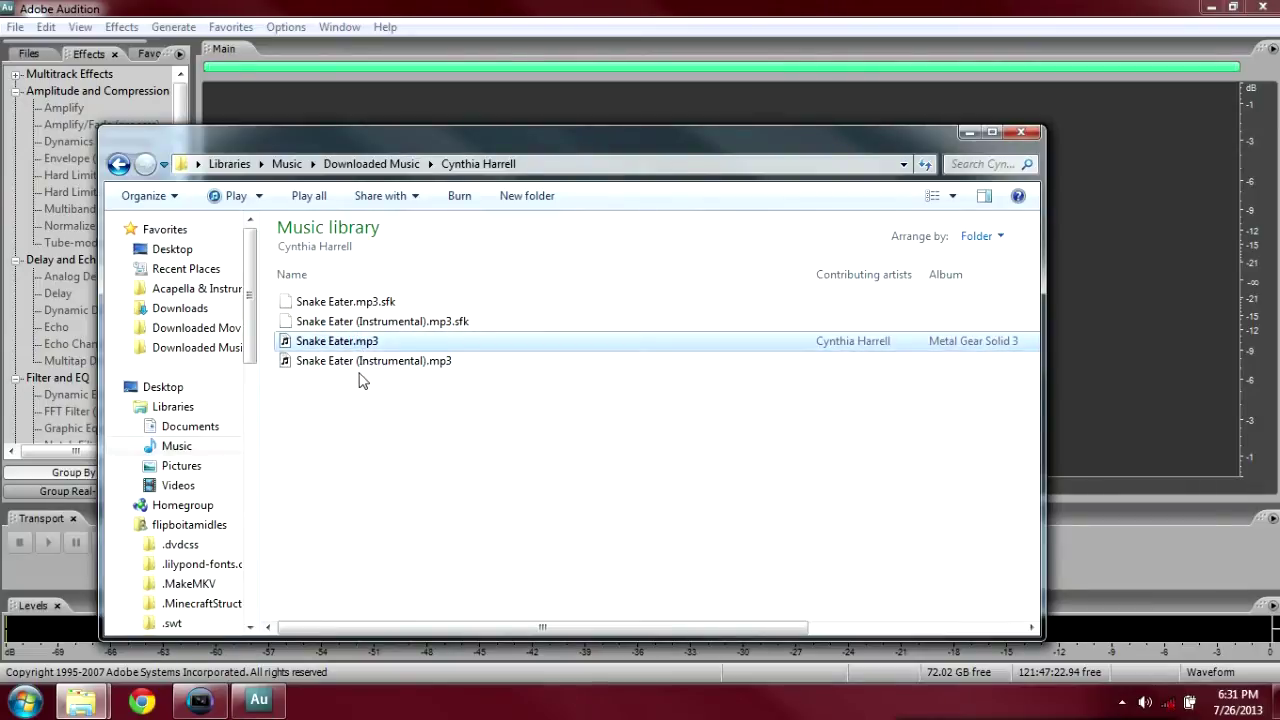
click(360, 378)
click(360, 363)
click(372, 344)
click(374, 363)
click(372, 346)
click(373, 363)
click(372, 345)
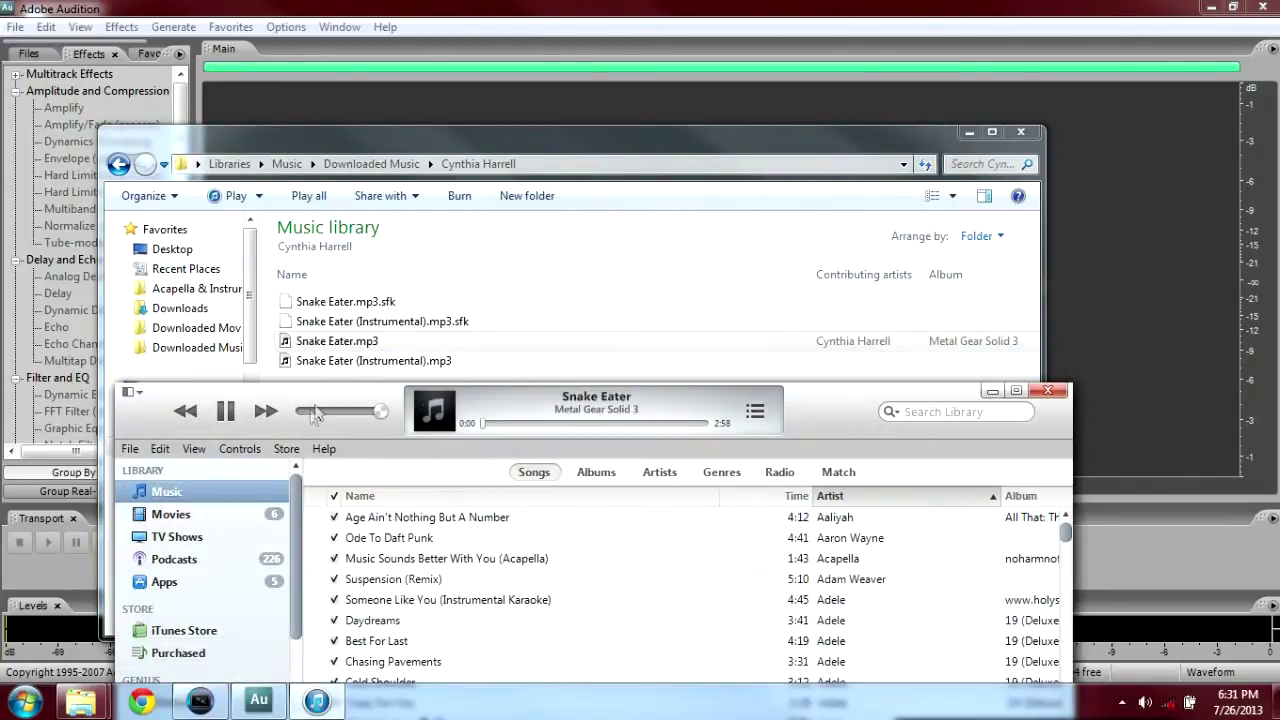
Pause playback and check Snake Eater's Get Info details in iTunes
click(241, 250)
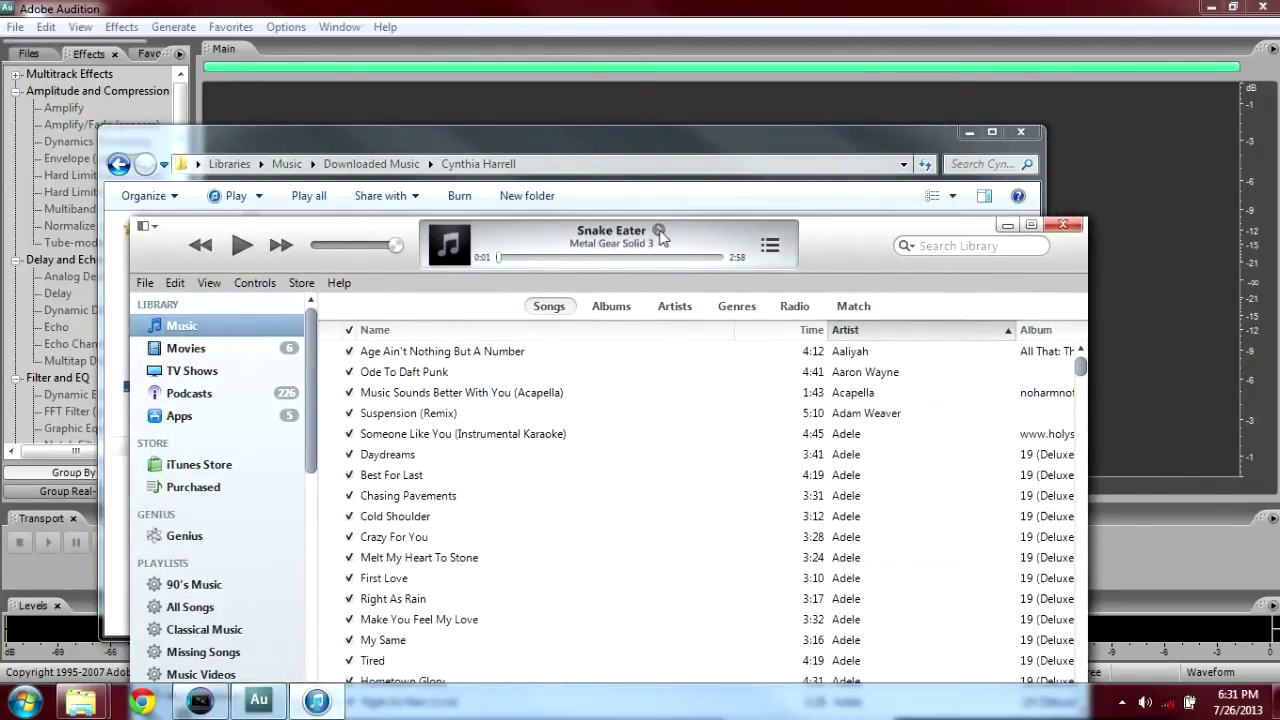
click(659, 232)
click(760, 408)
right_click(435, 360)
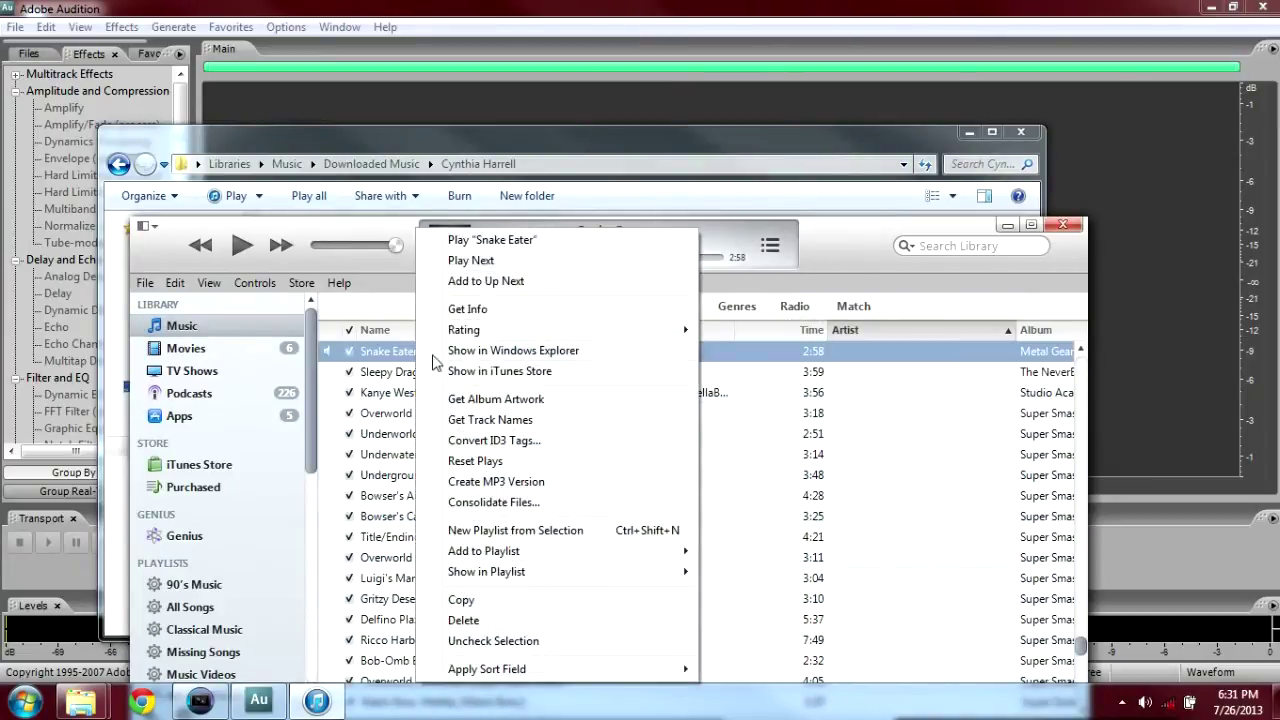
click(505, 310)
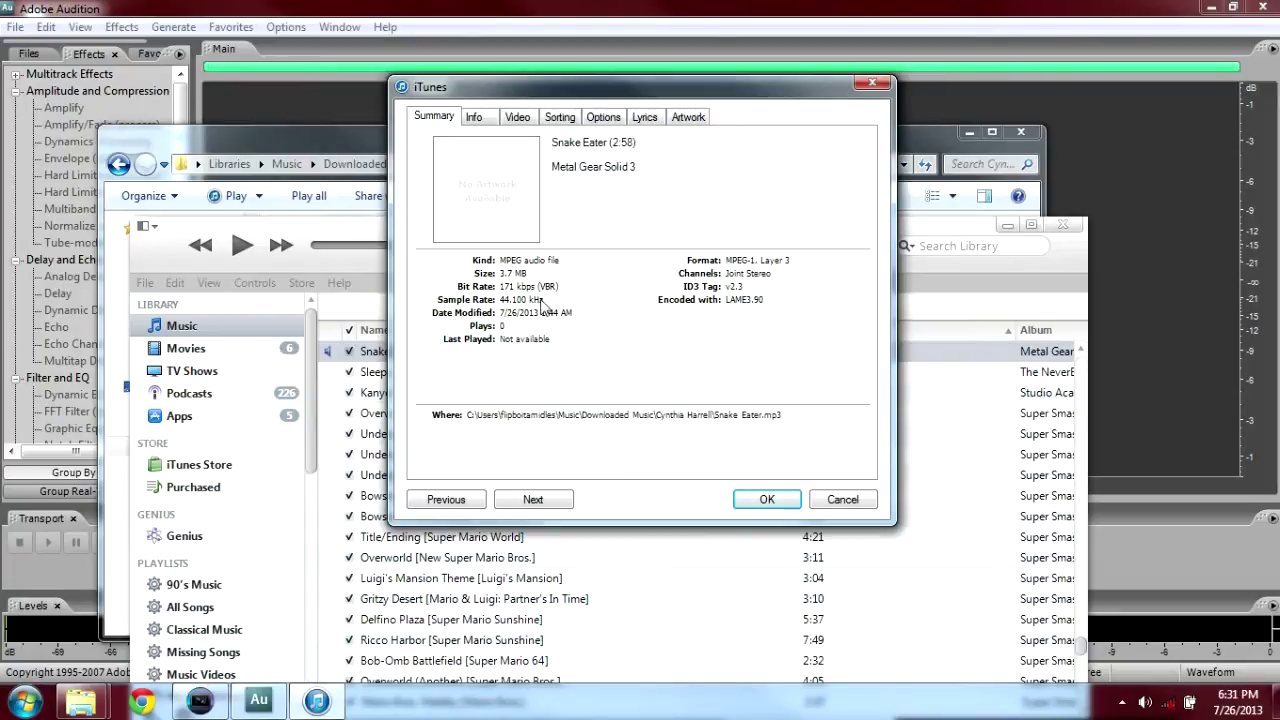
click(872, 83)
Open Snake Eater (Instrumental).mp3 in iTunes, confirm 44.100 kHz in Get Info, then return to the folder
click(680, 143)
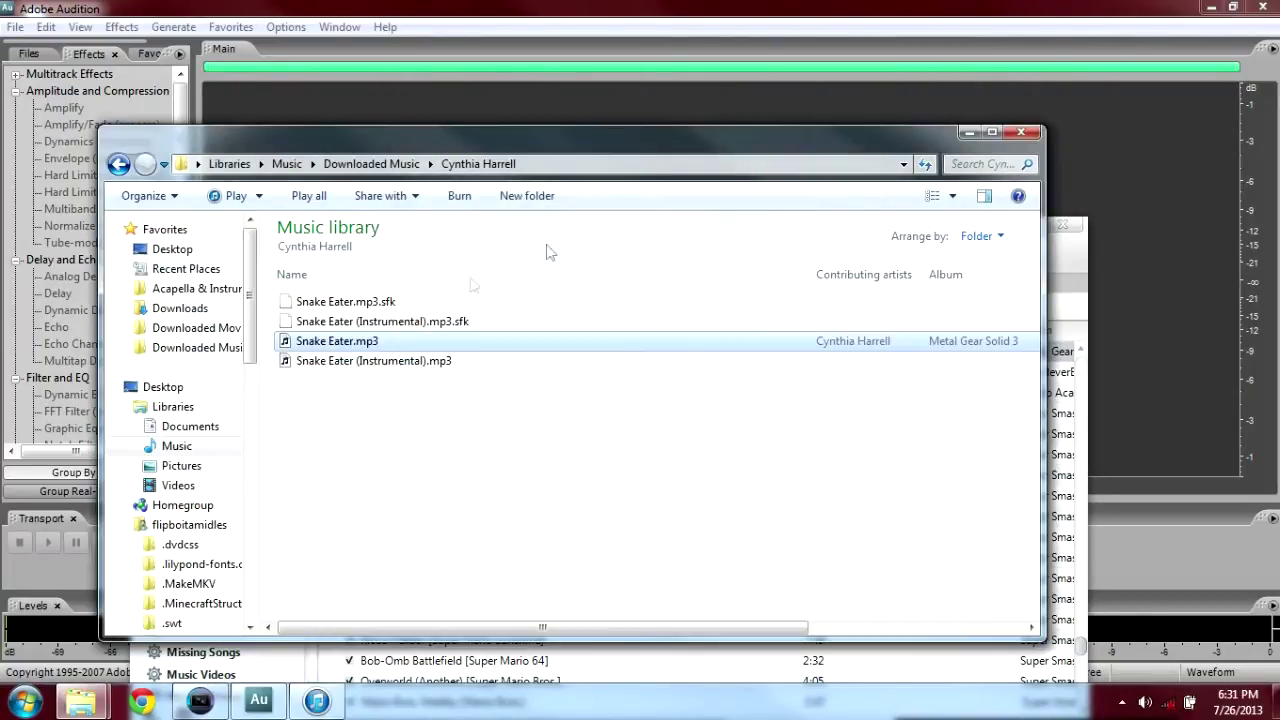
double_click(350, 362)
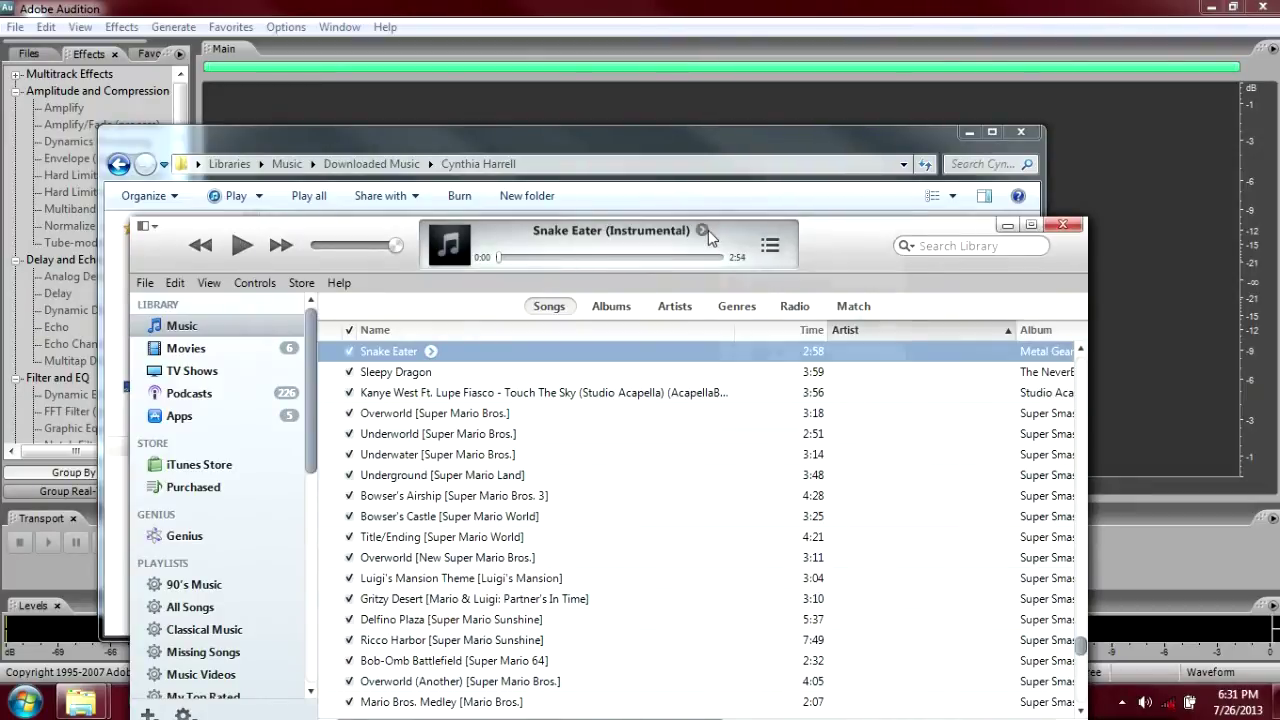
click(708, 230)
click(786, 381)
right_click(424, 351)
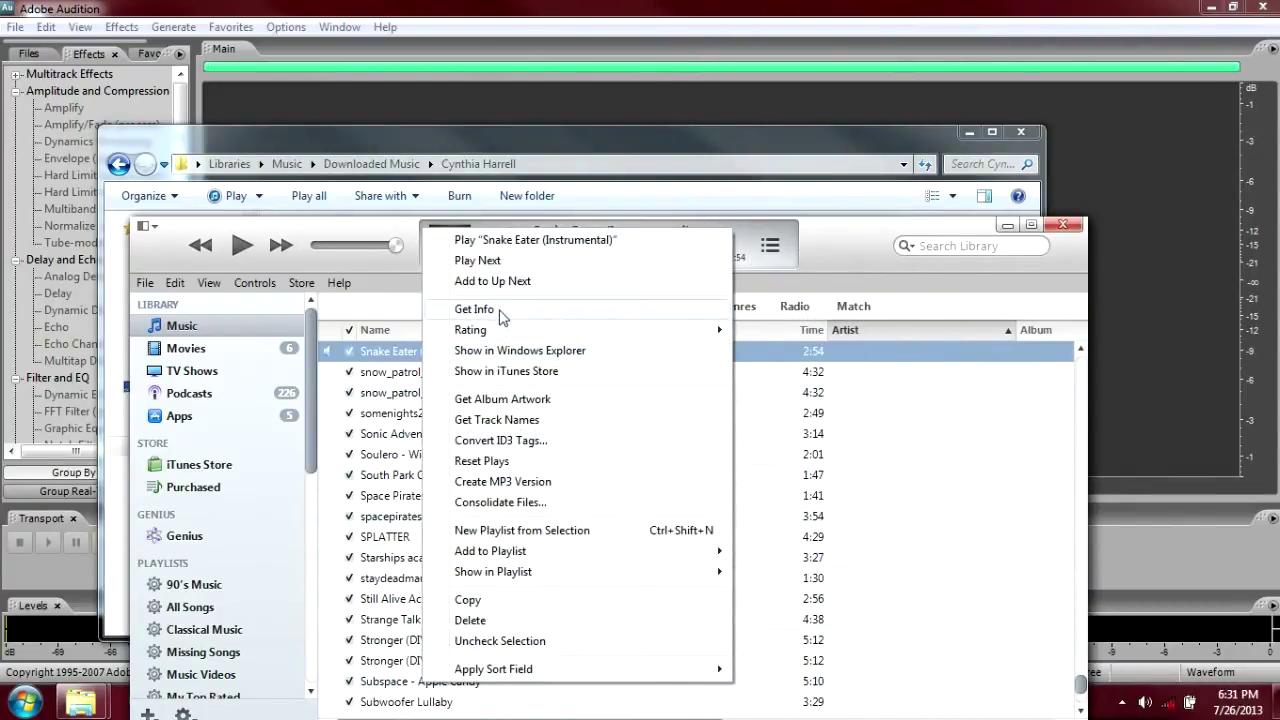
click(475, 309)
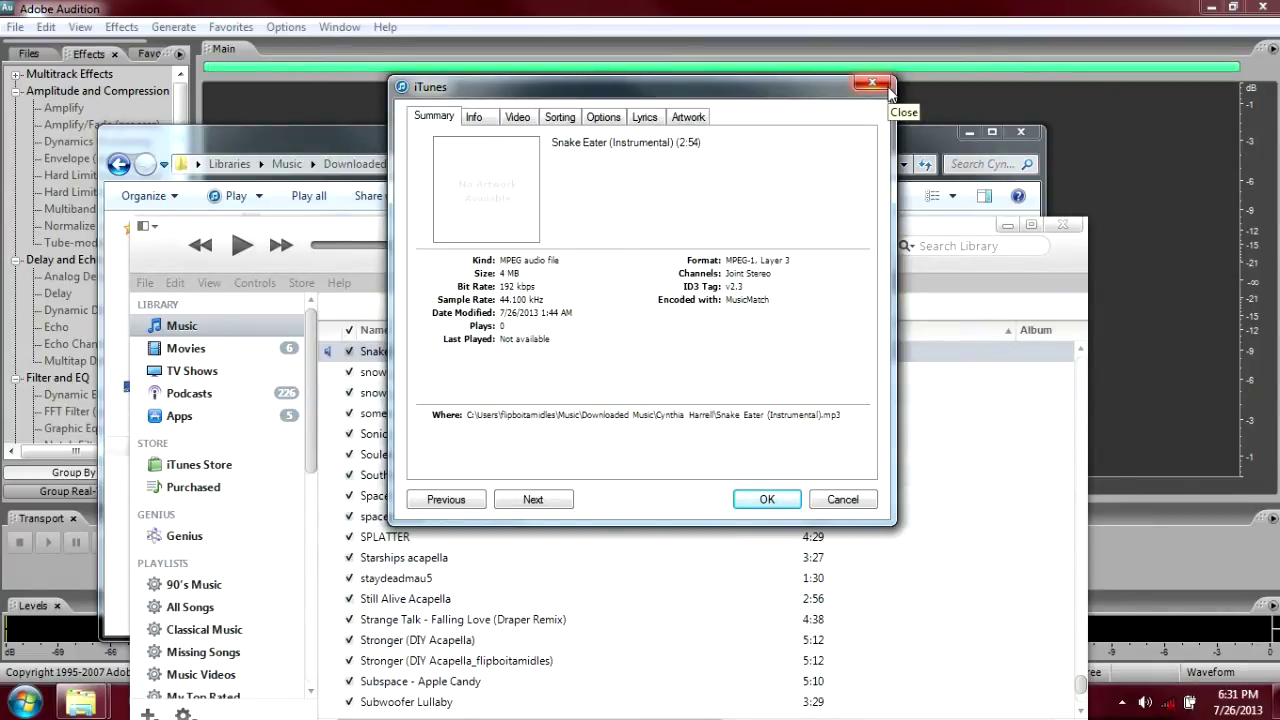
click(889, 90)
key(ctrl+shift+r)
drag(706, 143, 726, 193)
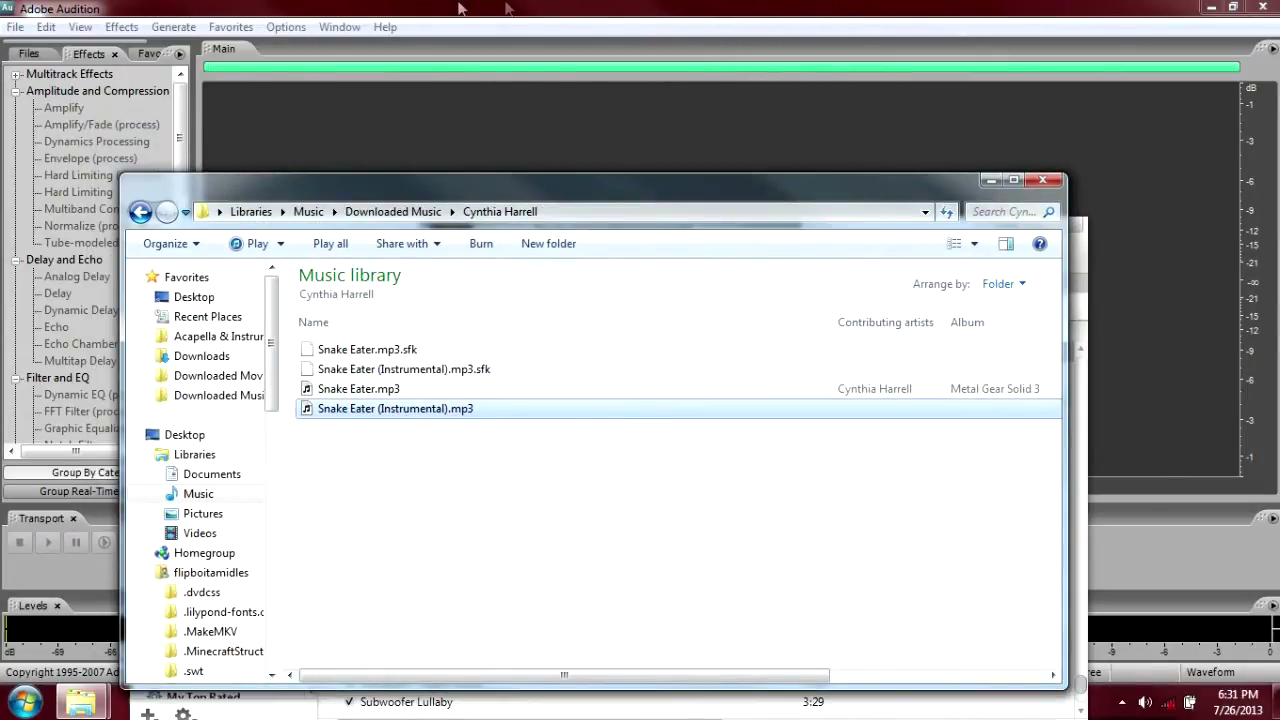
Load Snake Eater (Instrumental).mp3 into Audition by dragging it from the music folder
click(405, 65)
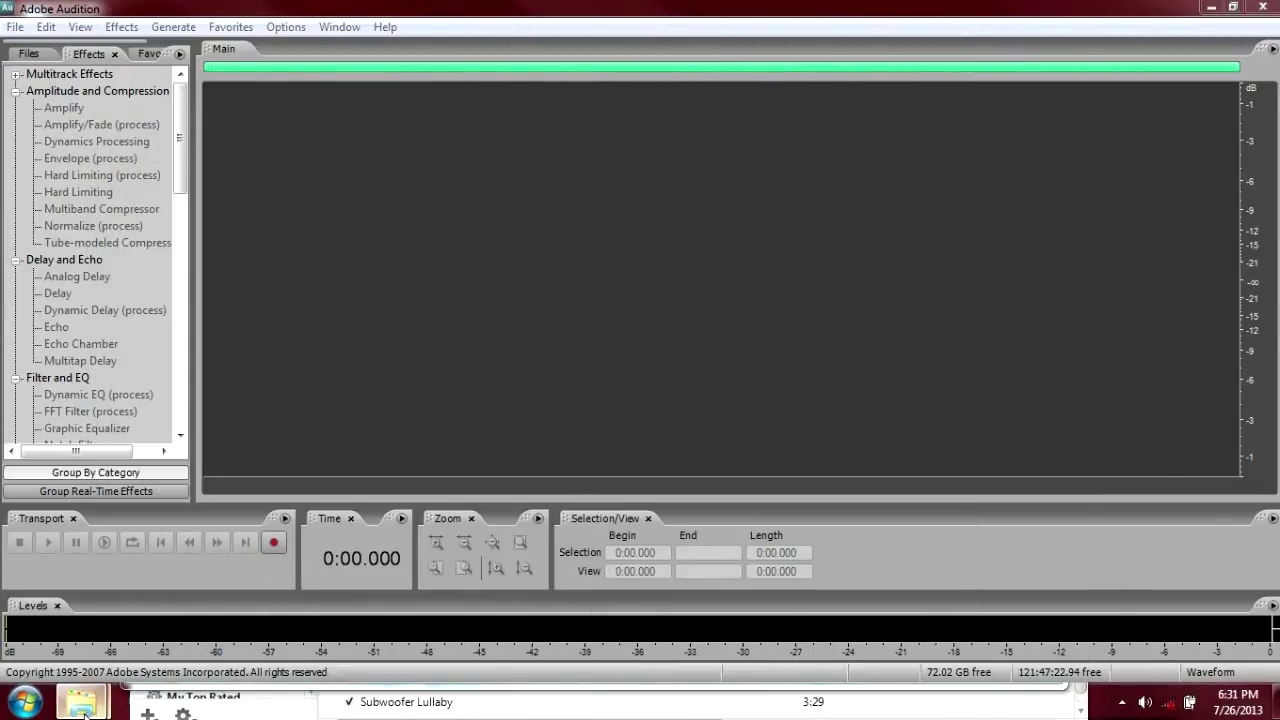
mouse_move(85, 712)
click(129, 646)
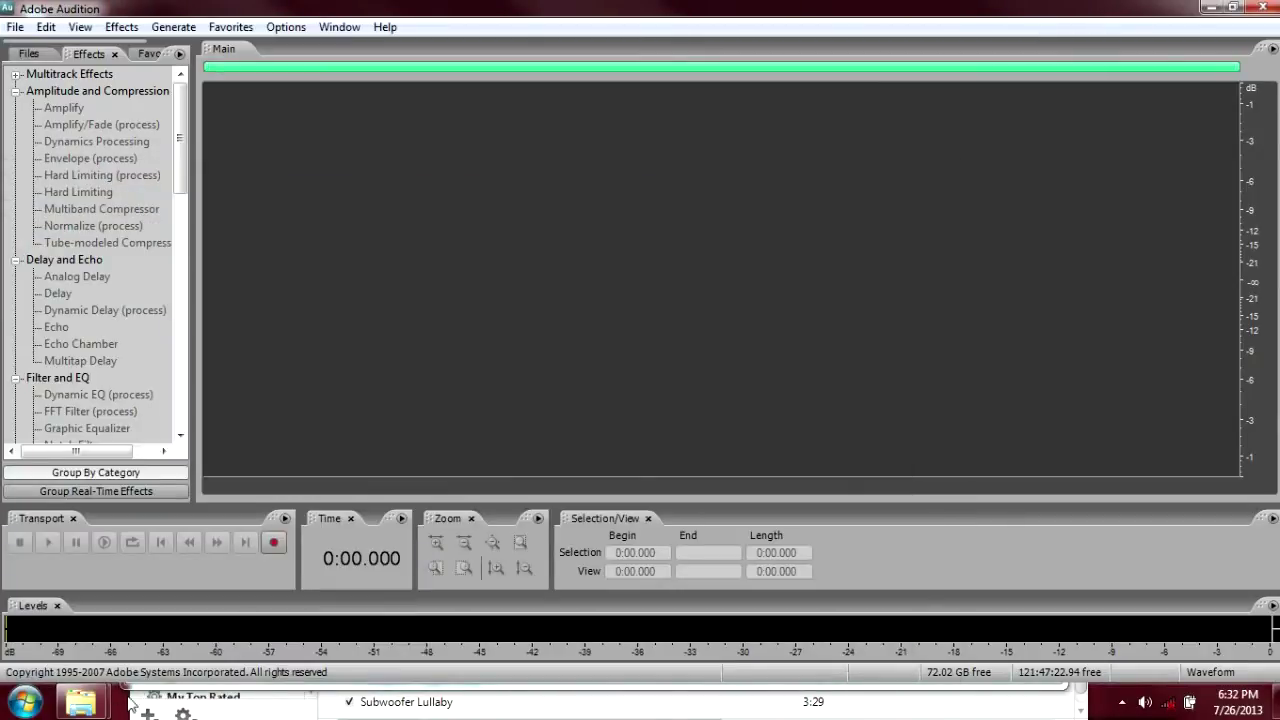
mouse_move(82, 703)
click(309, 600)
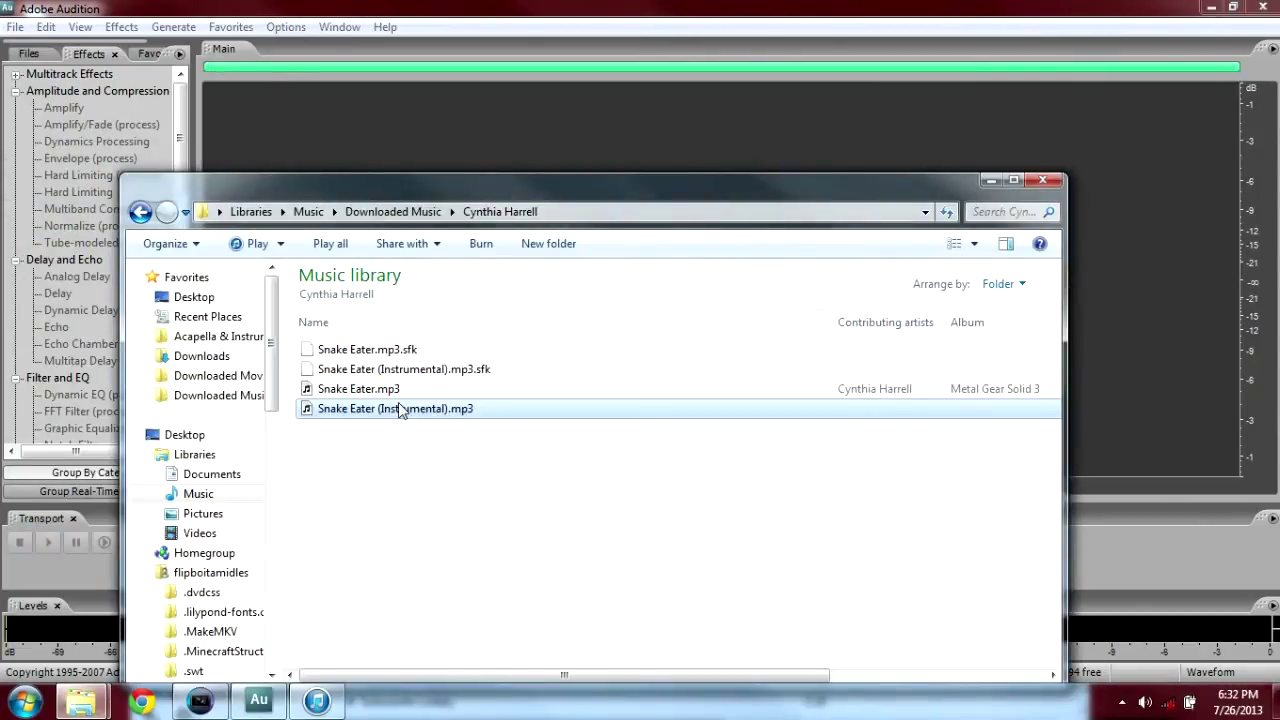
drag(399, 411, 453, 133)
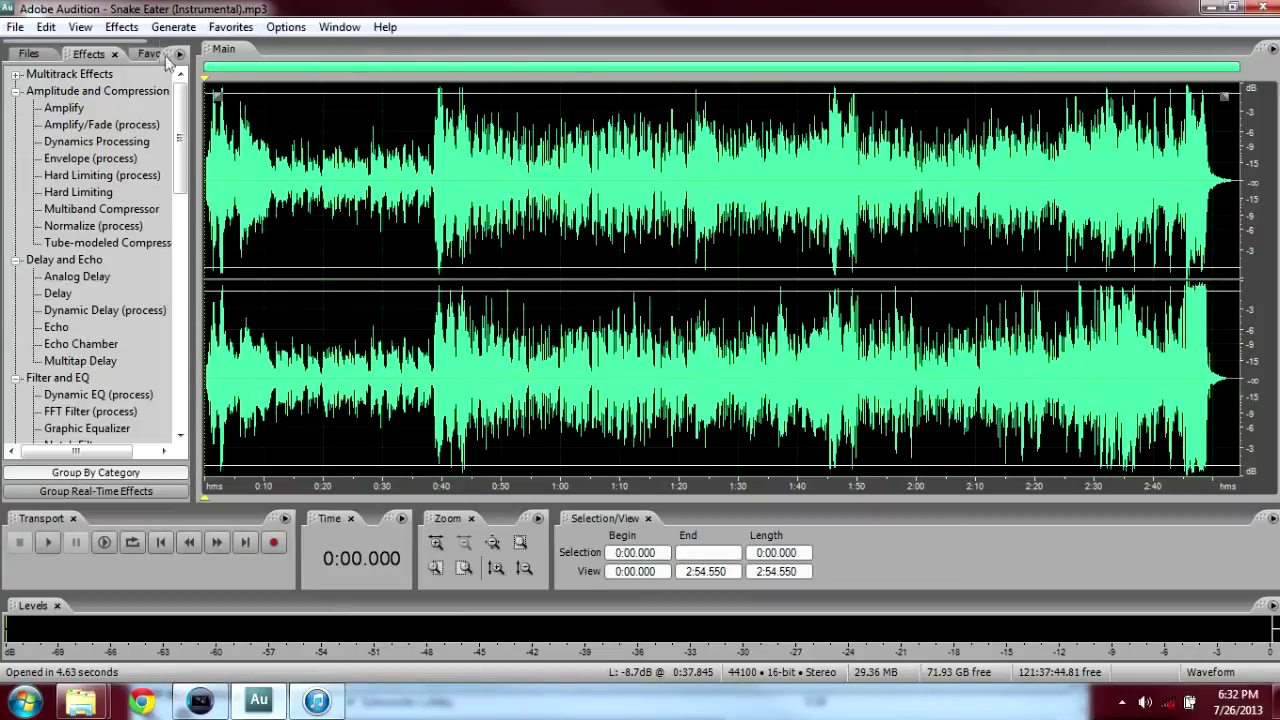
Apply Effects > Invert to the whole instrumental waveform, then deselect
click(124, 28)
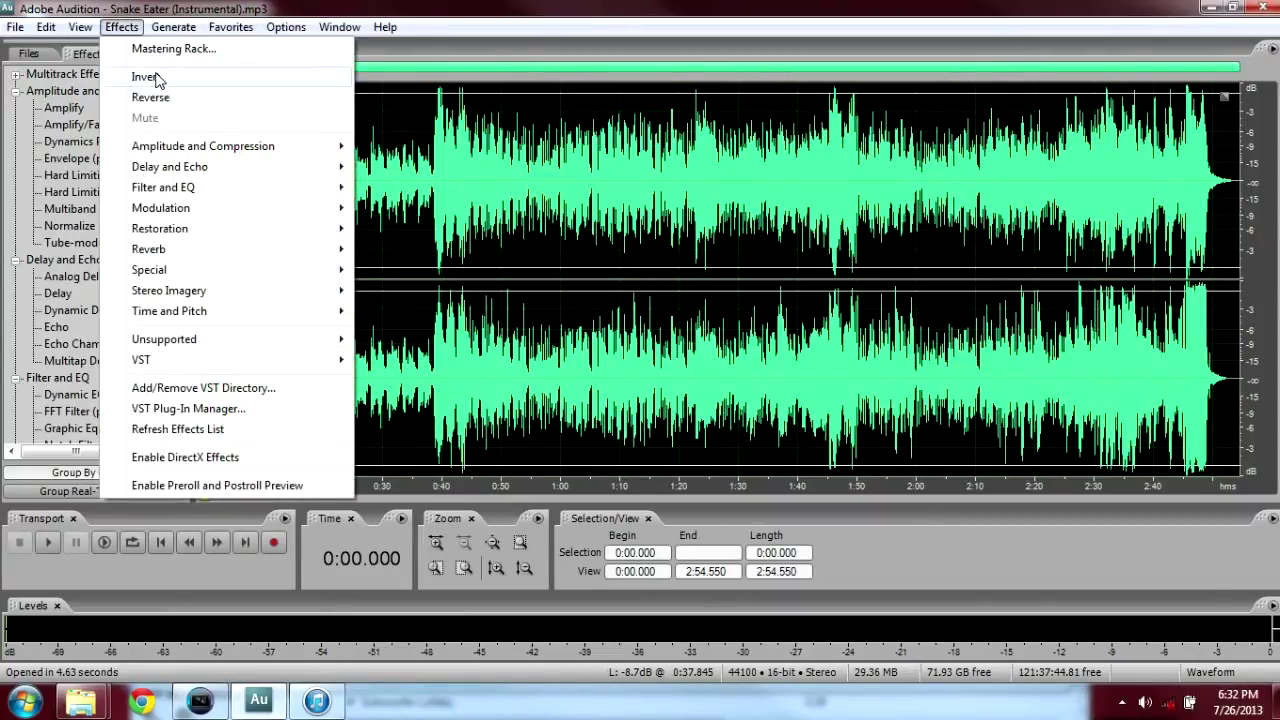
click(157, 80)
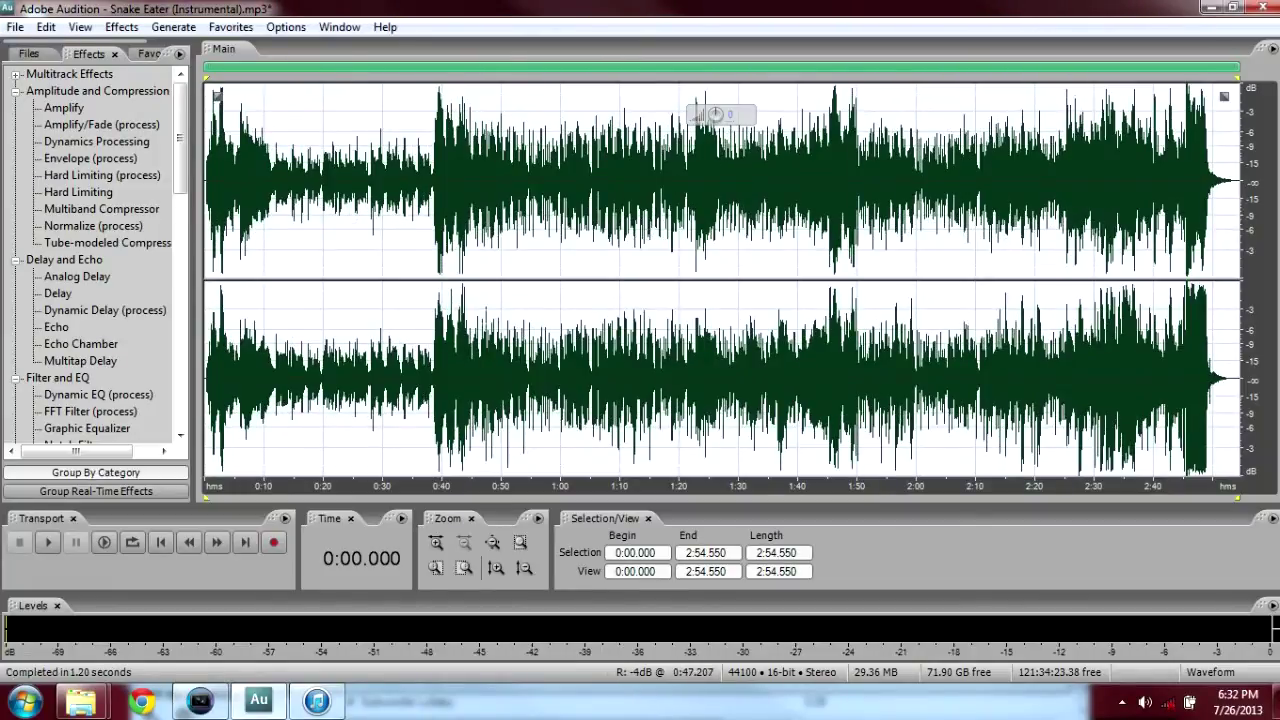
click(237, 180)
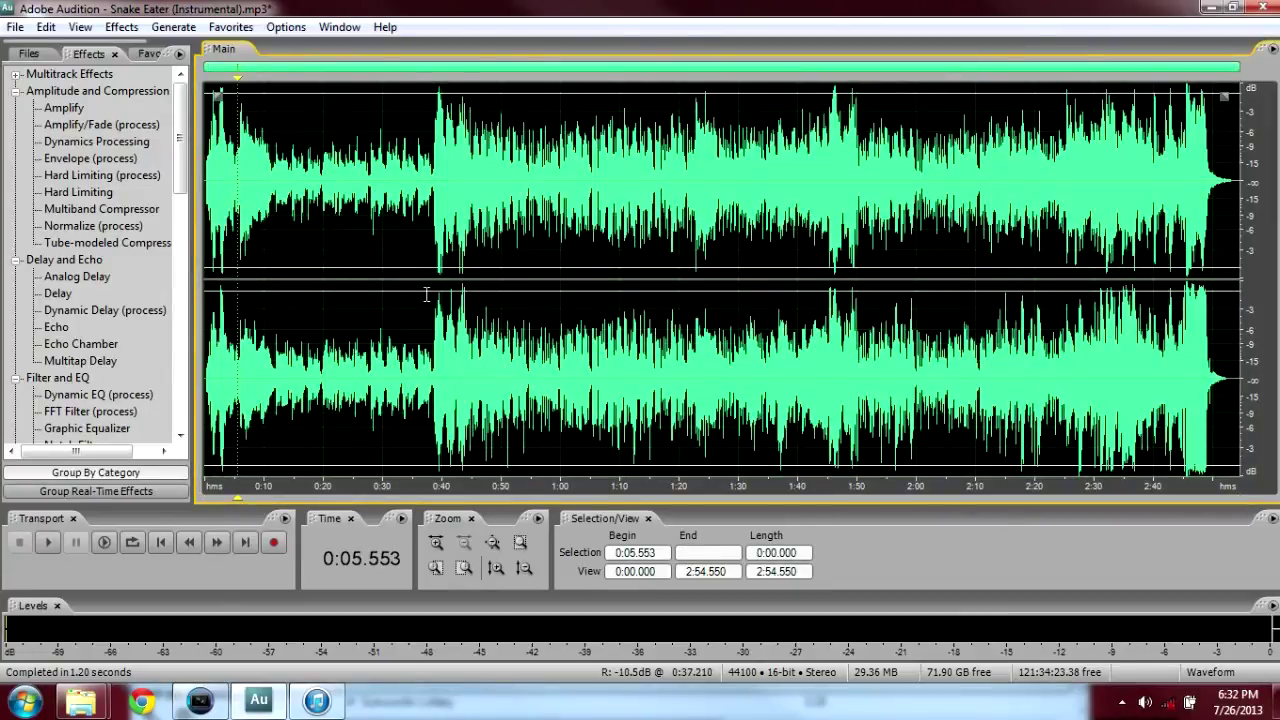
Zoom into the instrumental waveform to inspect cycles near 0:38.242 and 0:02.824
key(ctrl+a)
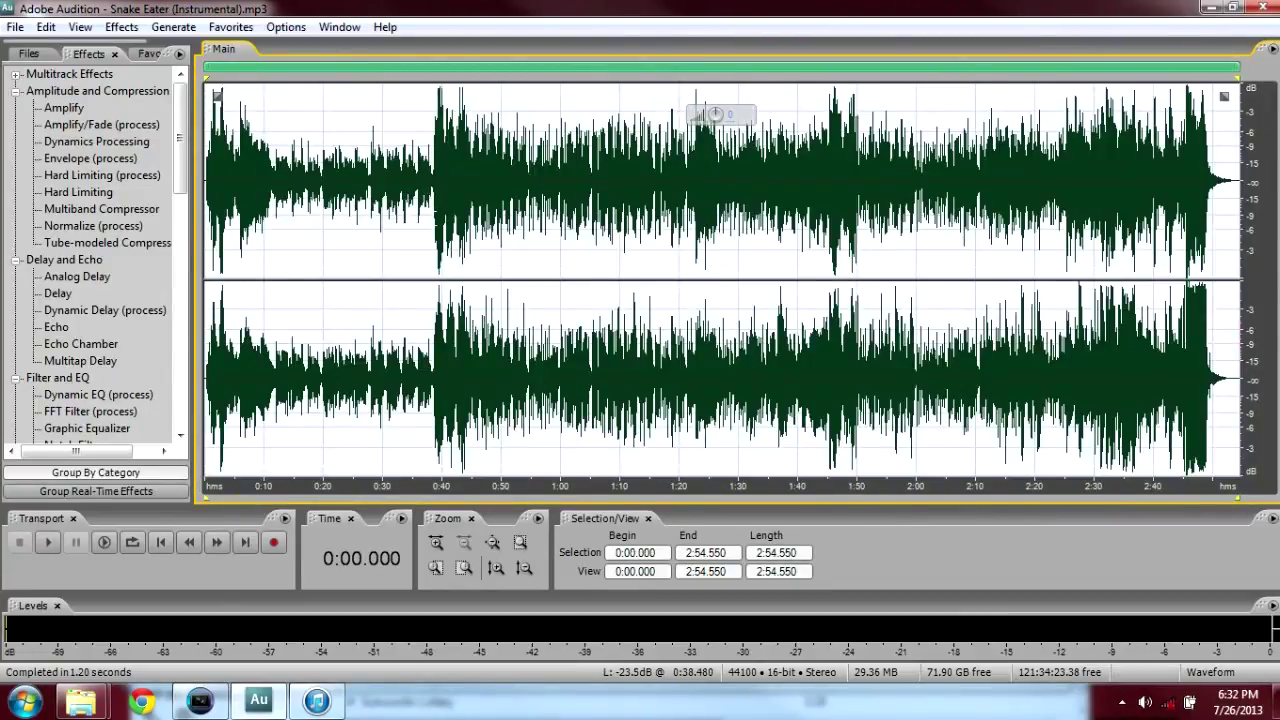
click(430, 200)
scroll(430, 200, up, 5)
scroll(405, 245, up, 4)
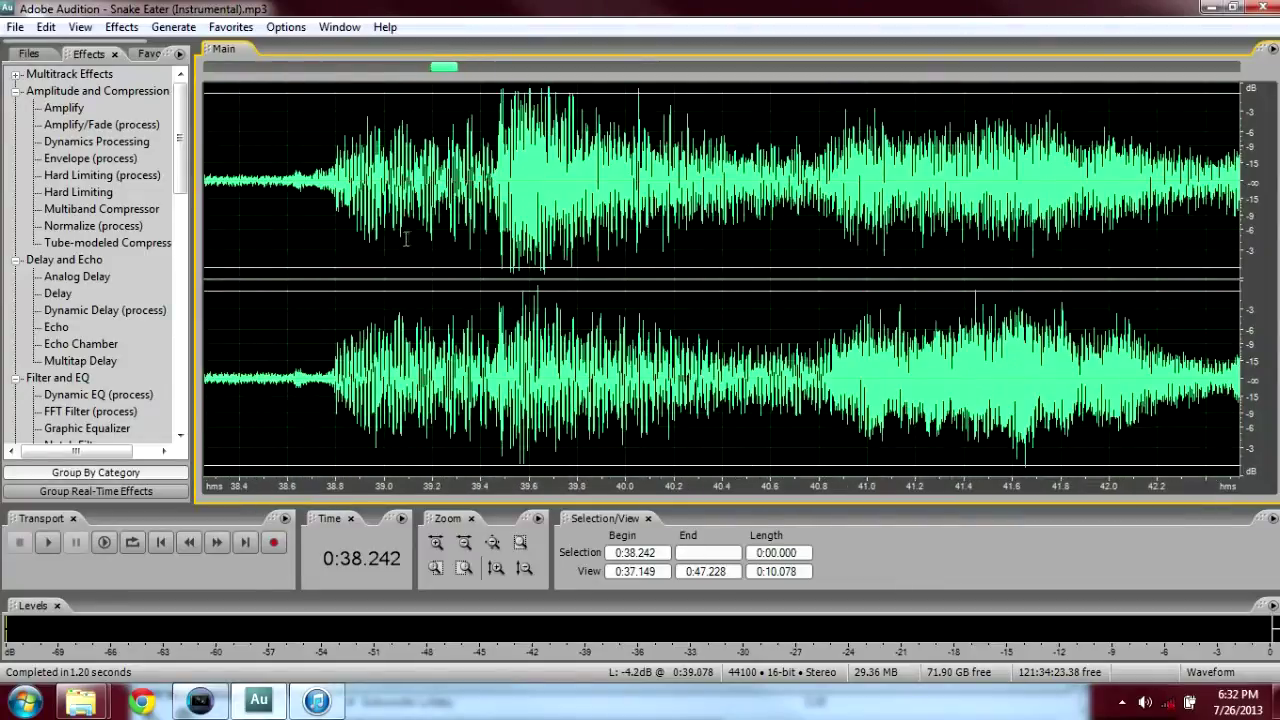
drag(440, 70, 122, 62)
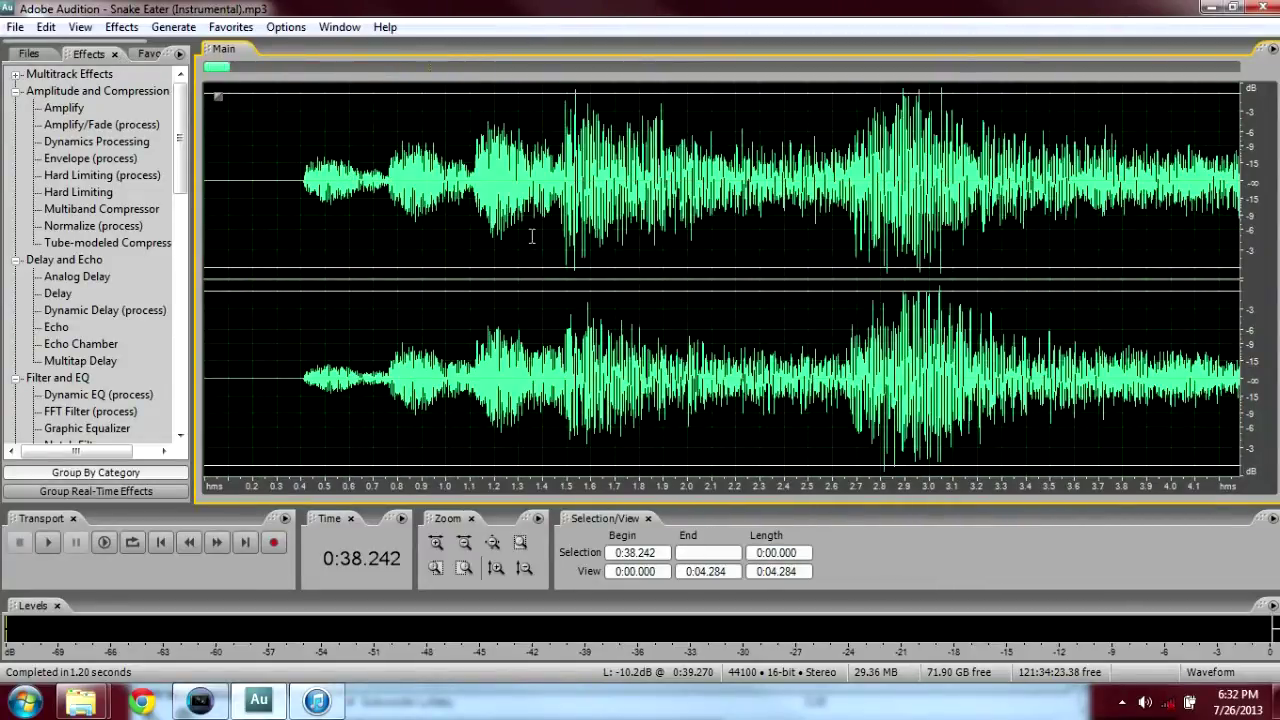
click(560, 262)
scroll(545, 260, down, 6)
scroll(306, 280, up, 12)
click(370, 282)
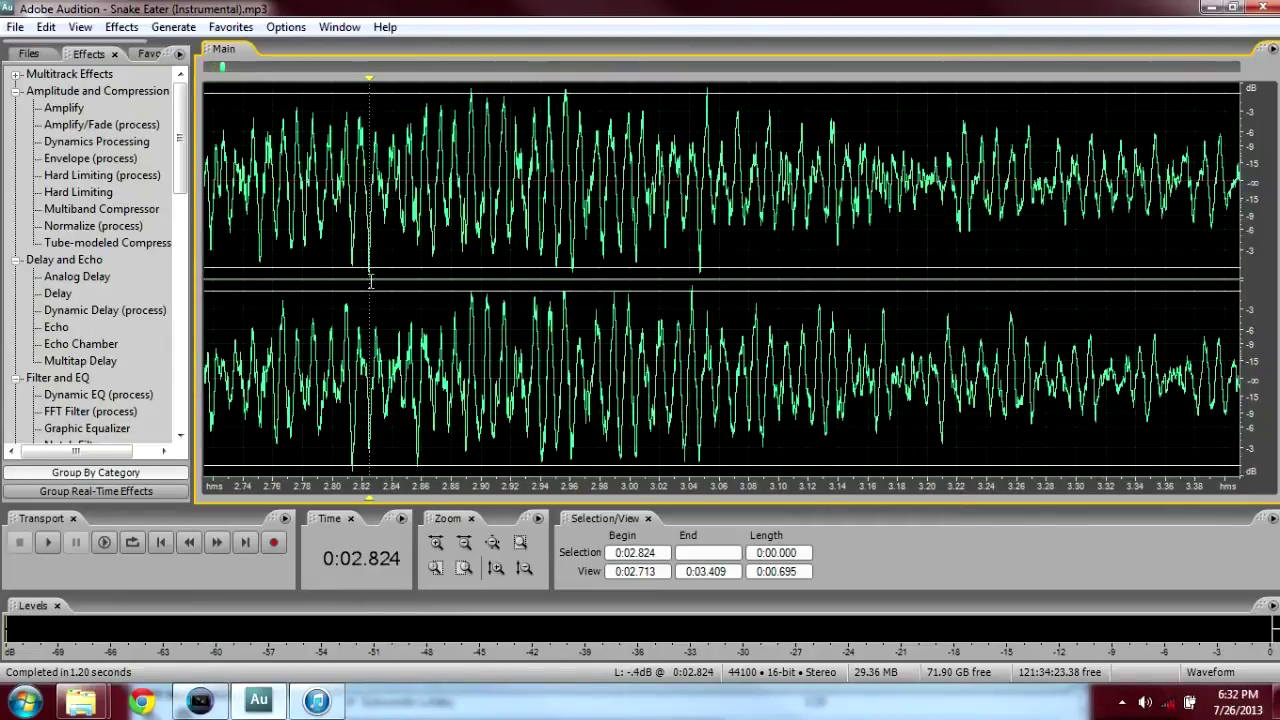
scroll(384, 225, up, 5)
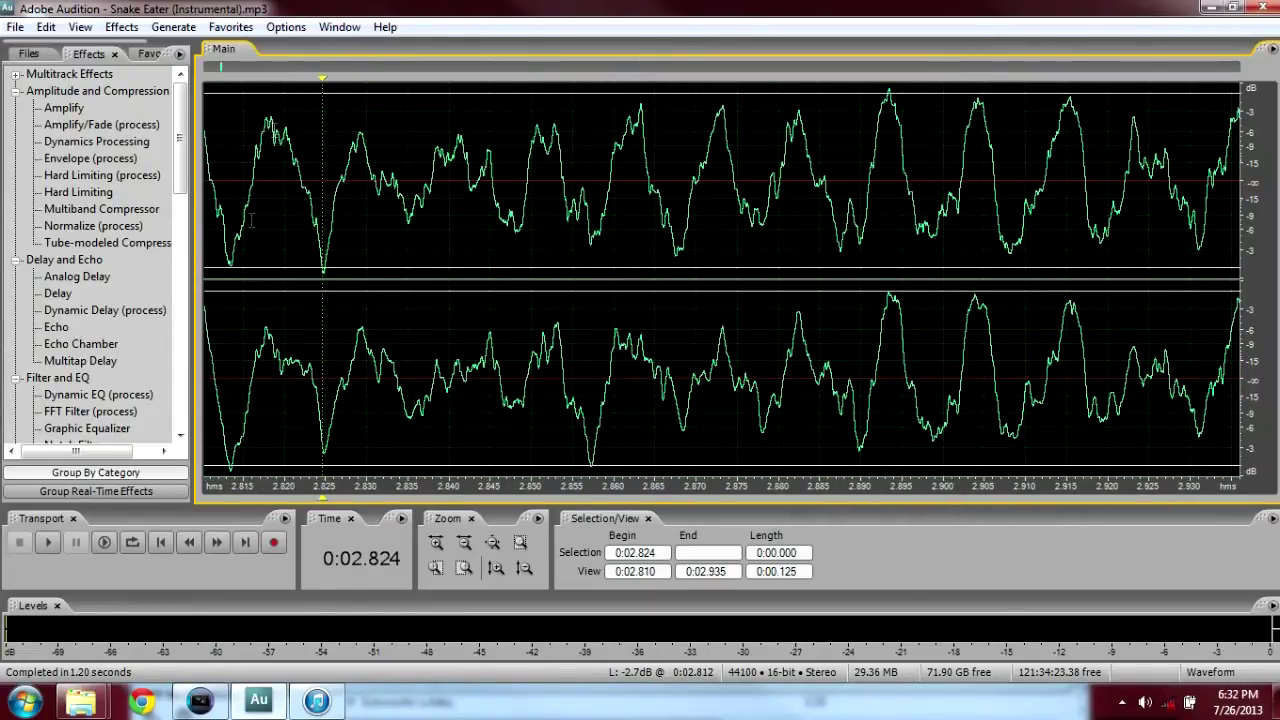
Apply Invert again across the full 2:54.550 file
click(121, 27)
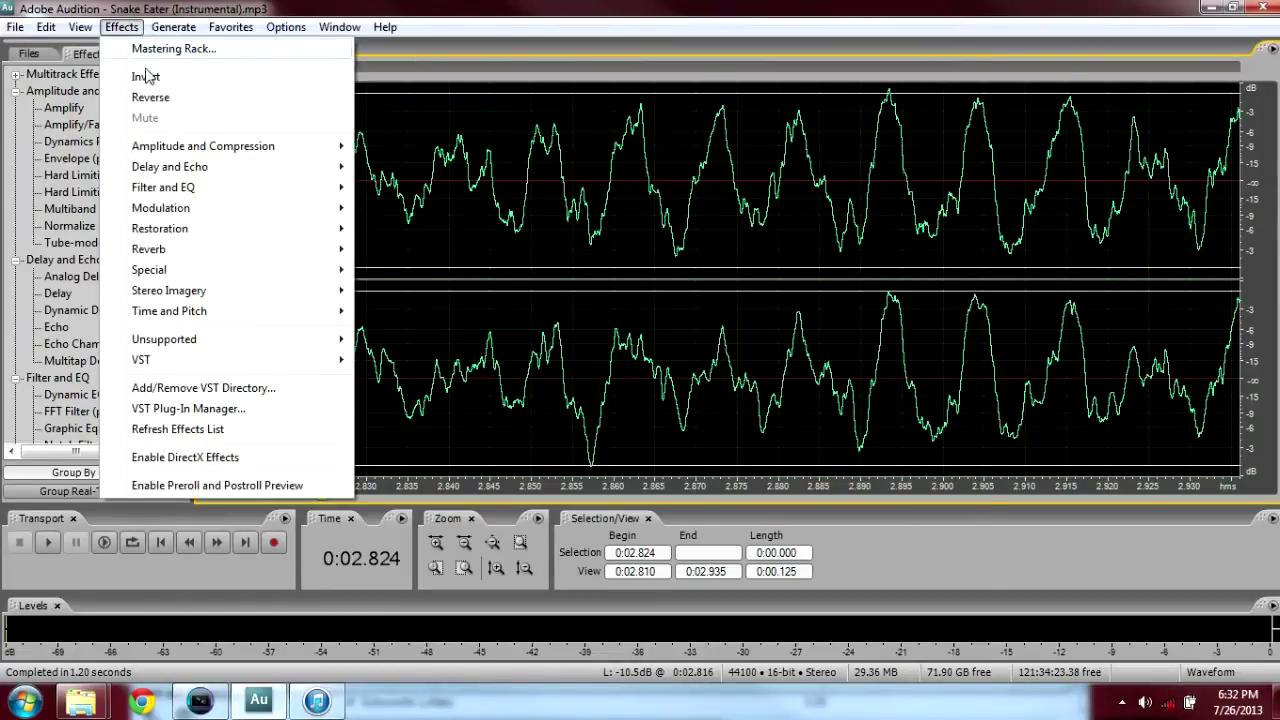
click(145, 77)
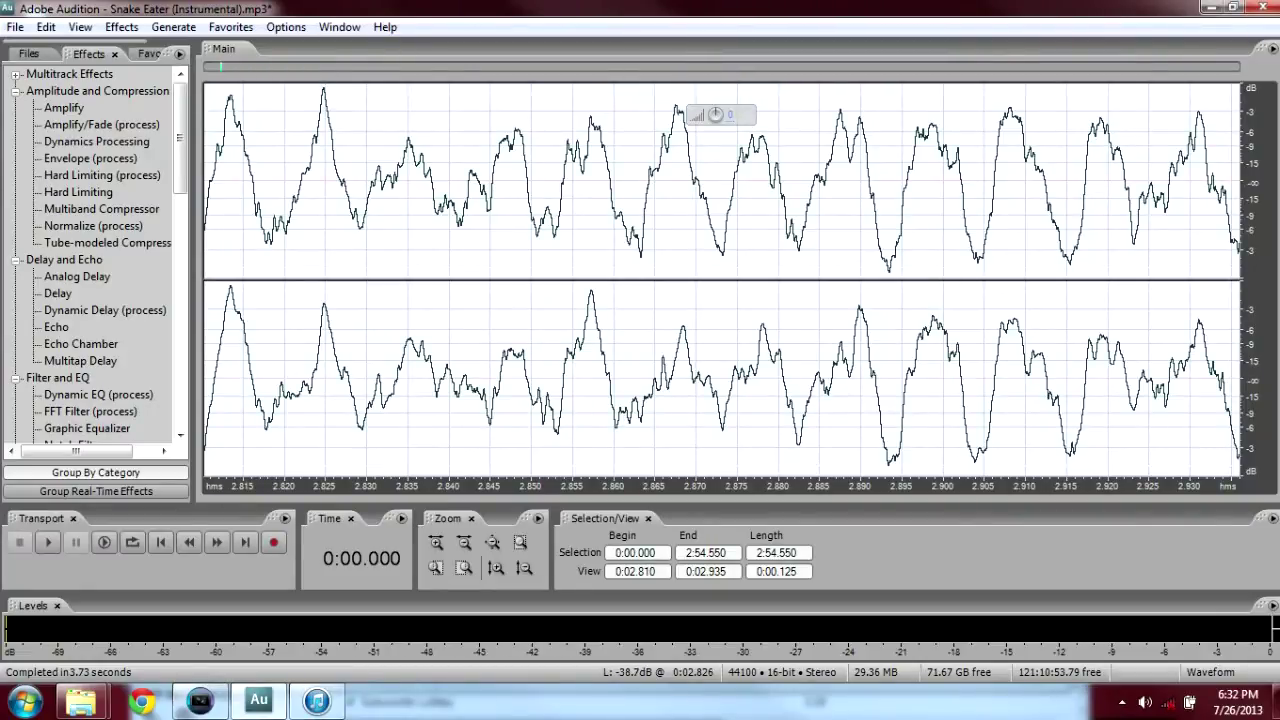
scroll(404, 300, down, 2)
Select the entire instrumental and insert it into a new multitrack session
right_click(403, 183)
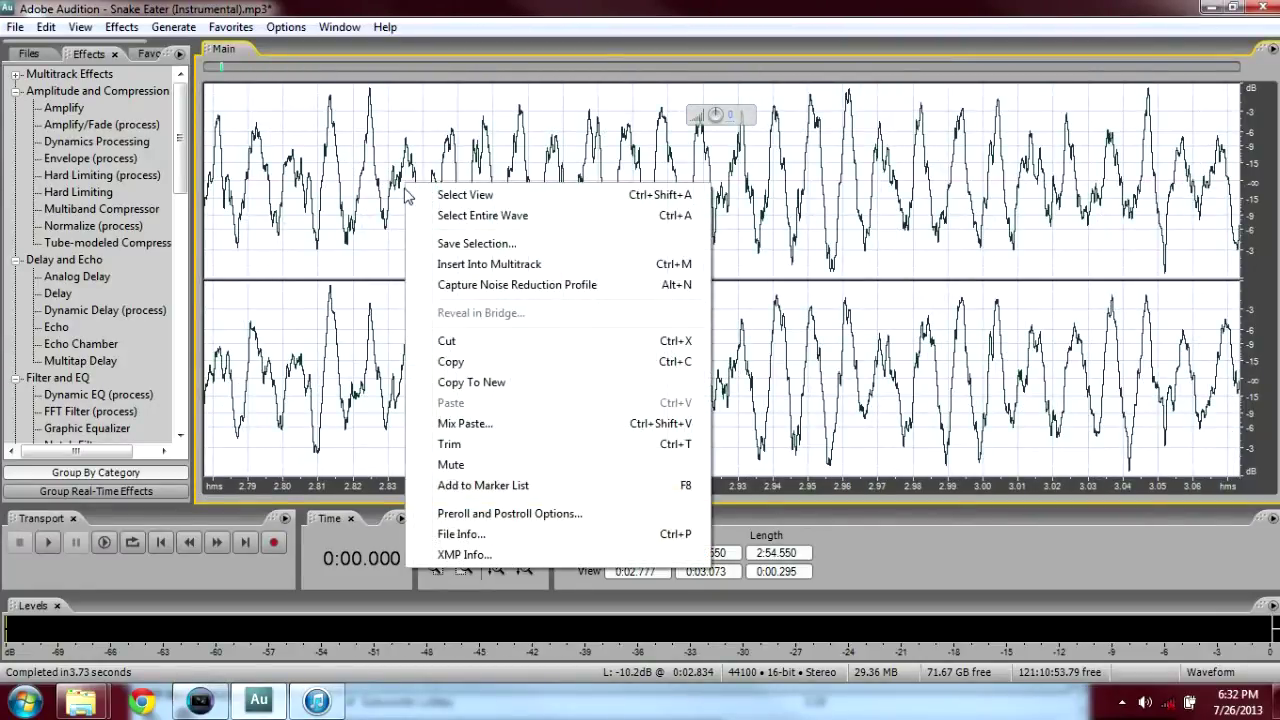
key(Escape)
scroll(404, 186, down, 5)
scroll(404, 186, down, 6)
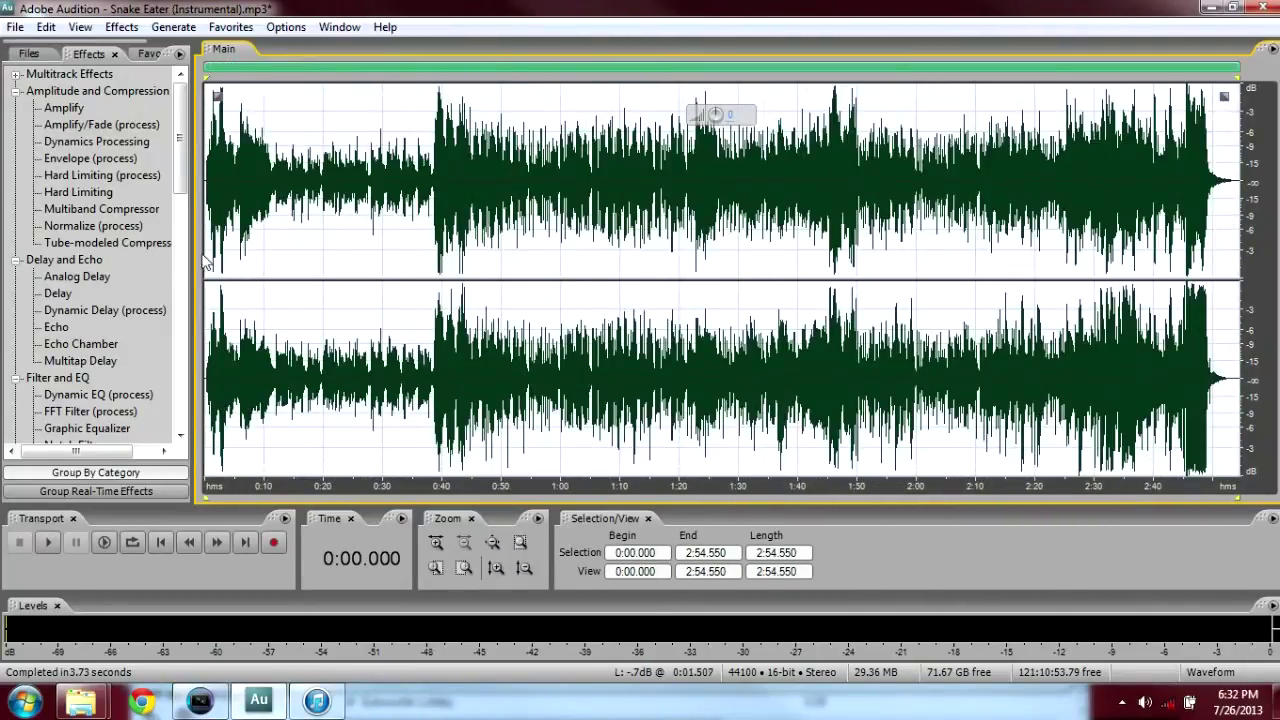
click(705, 260)
double_click(413, 240)
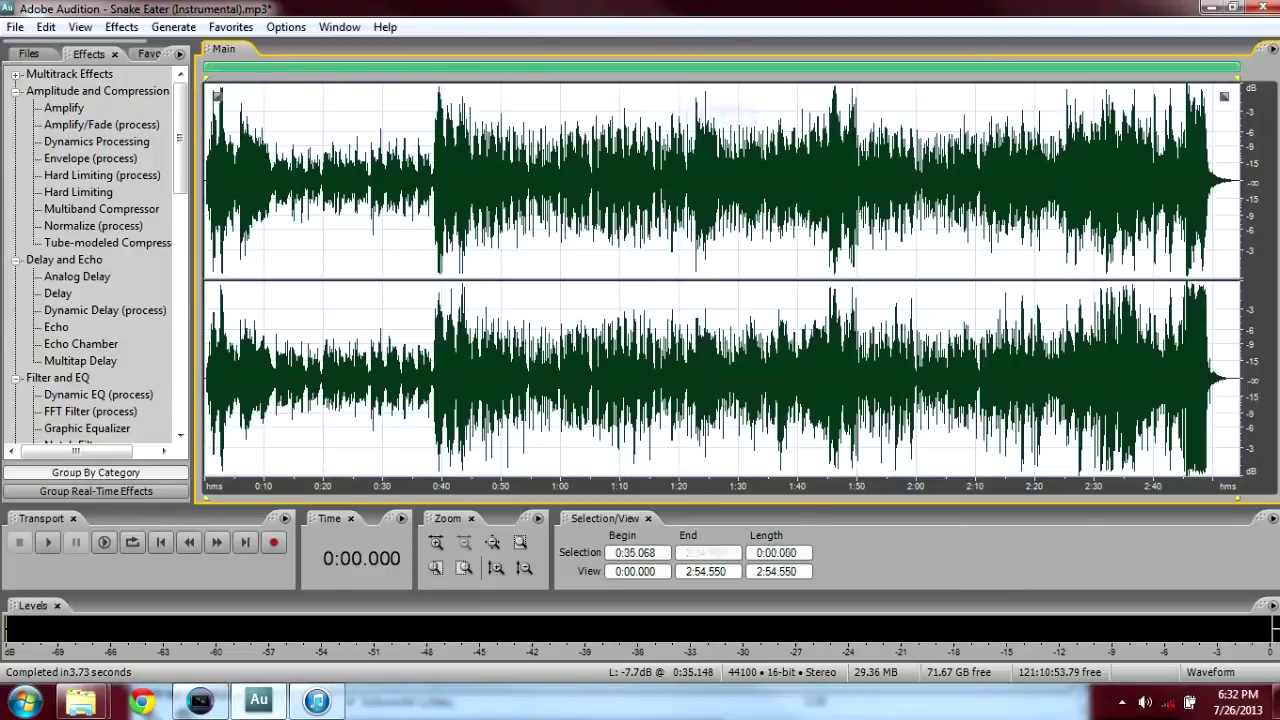
right_click(372, 158)
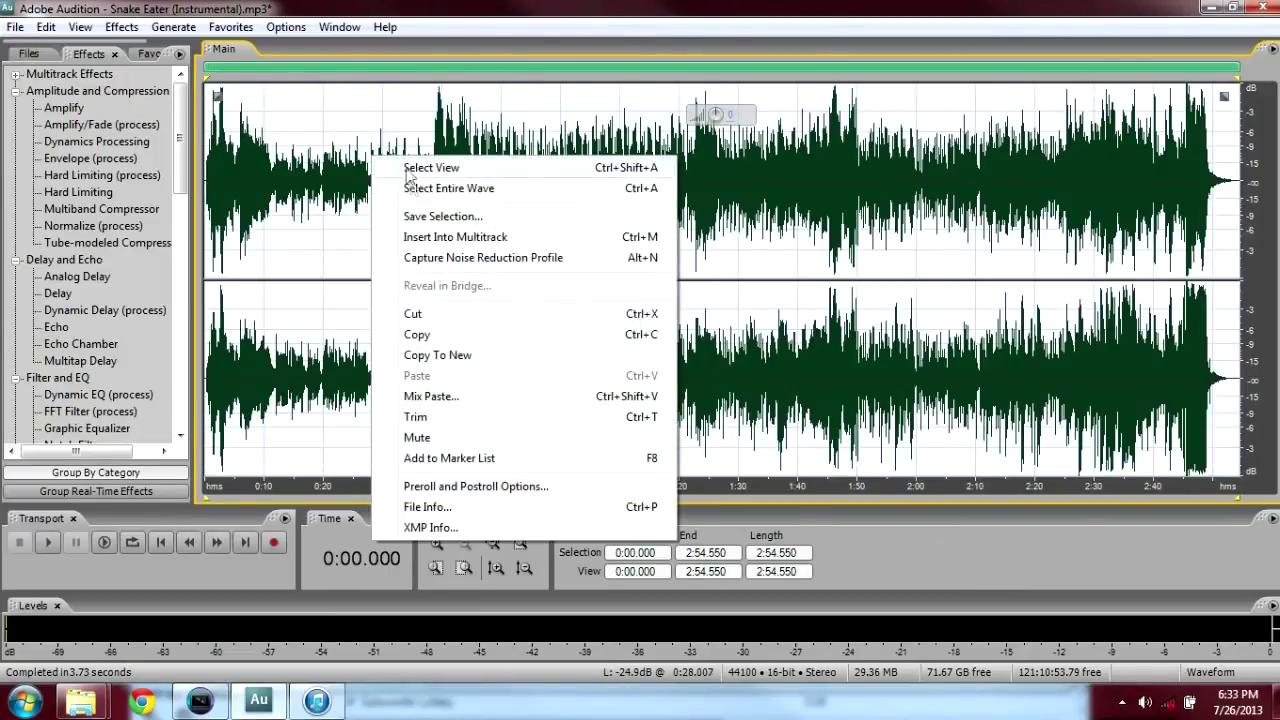
click(427, 238)
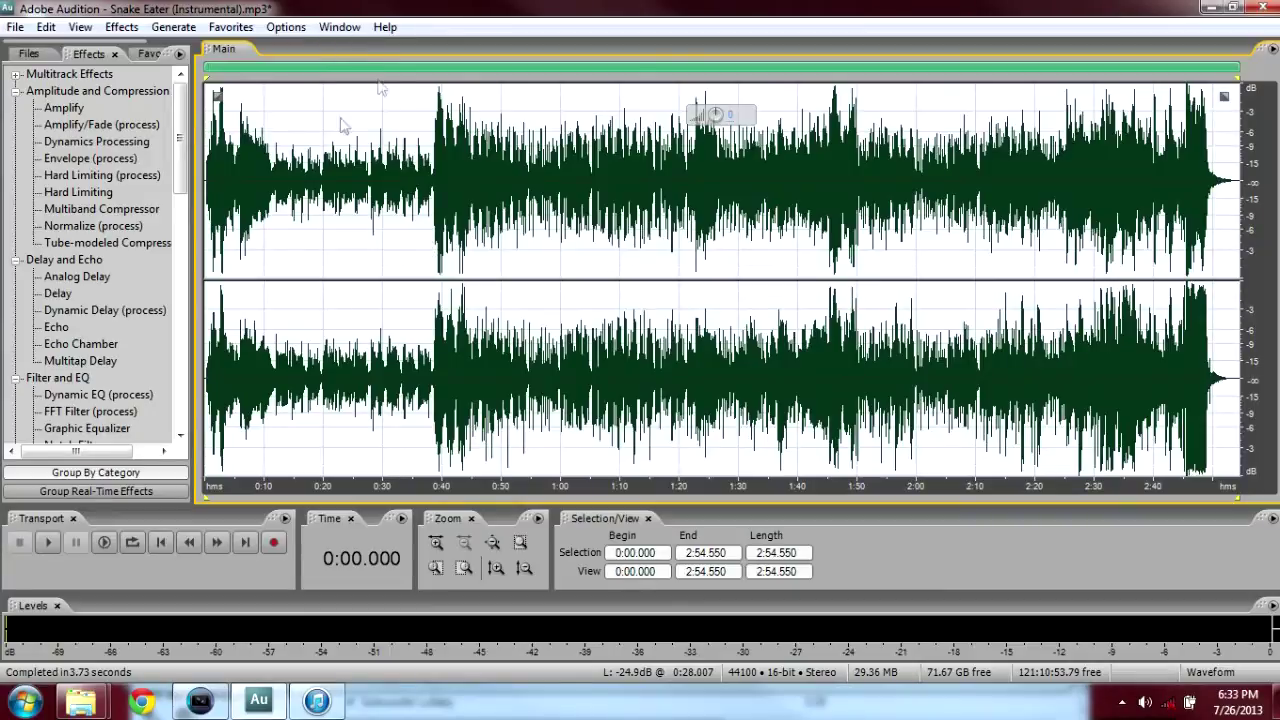
Switch the workspace to Multitrack View (Default)
click(346, 30)
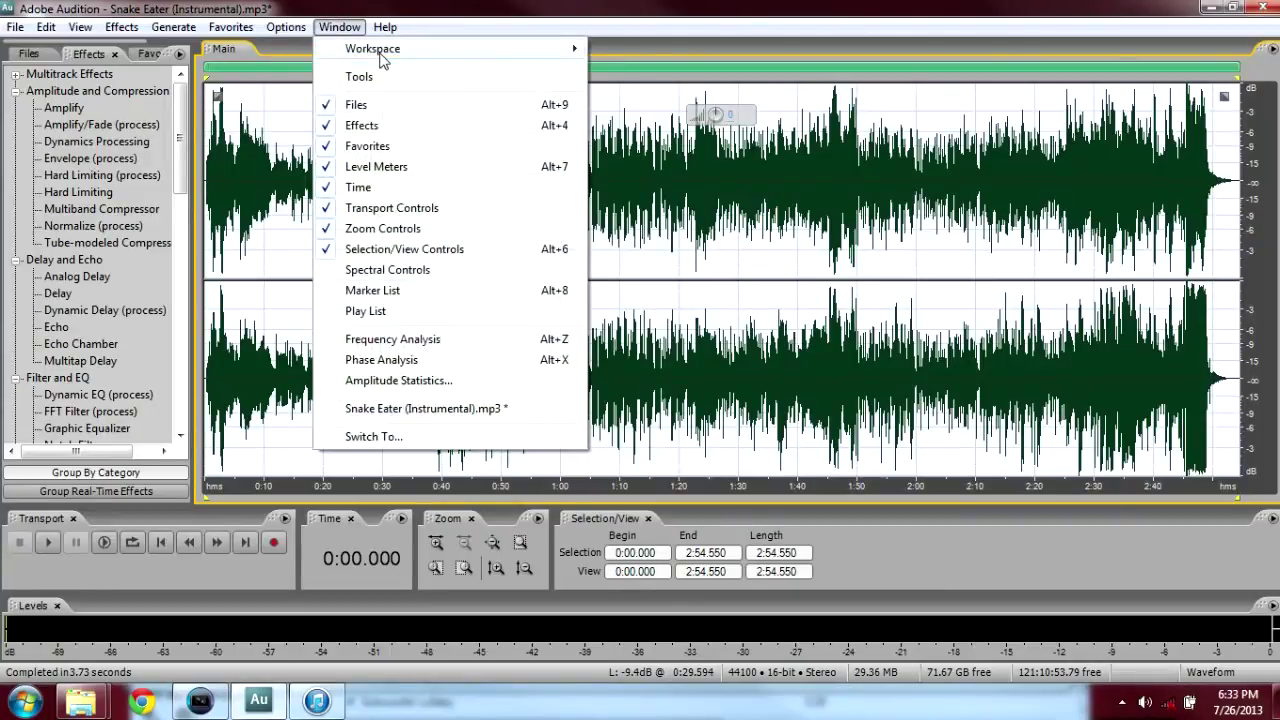
mouse_move(570, 50)
click(636, 72)
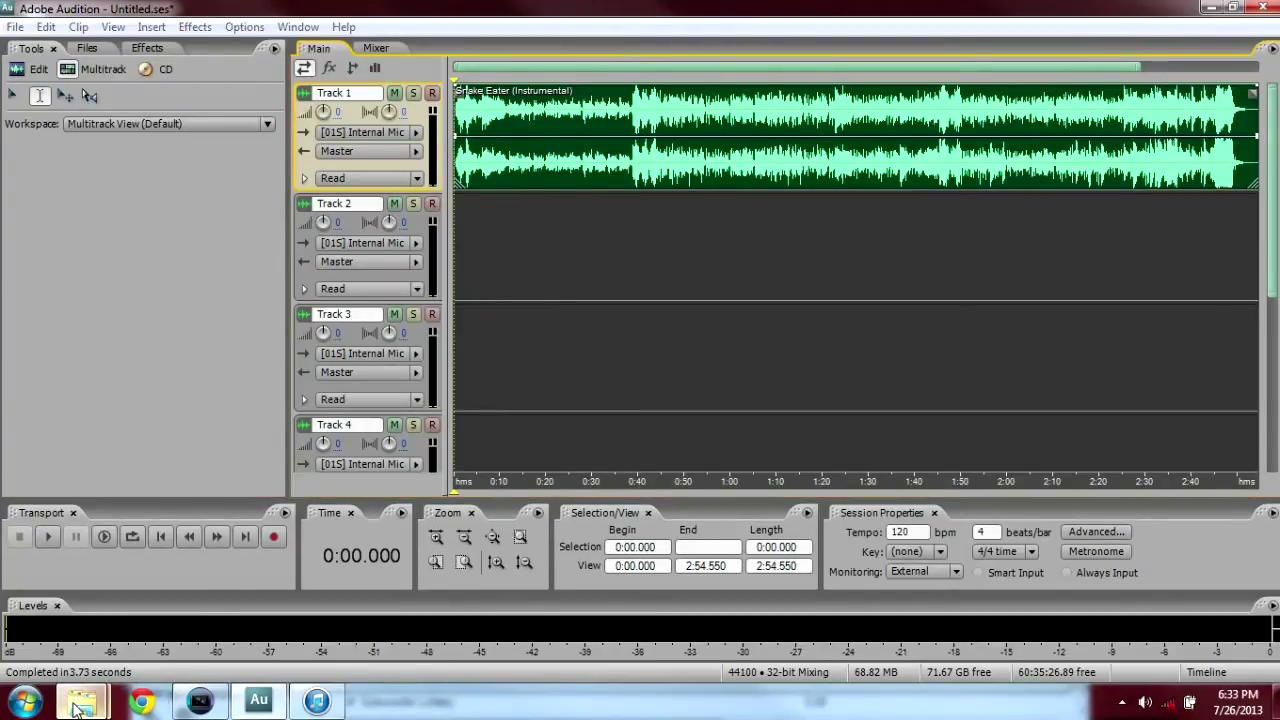
Bring Snake Eater.mp3 onto Track 2 from the music folder and switch to the Hybrid tool
mouse_move(82, 702)
click(367, 558)
drag(673, 181, 507, 215)
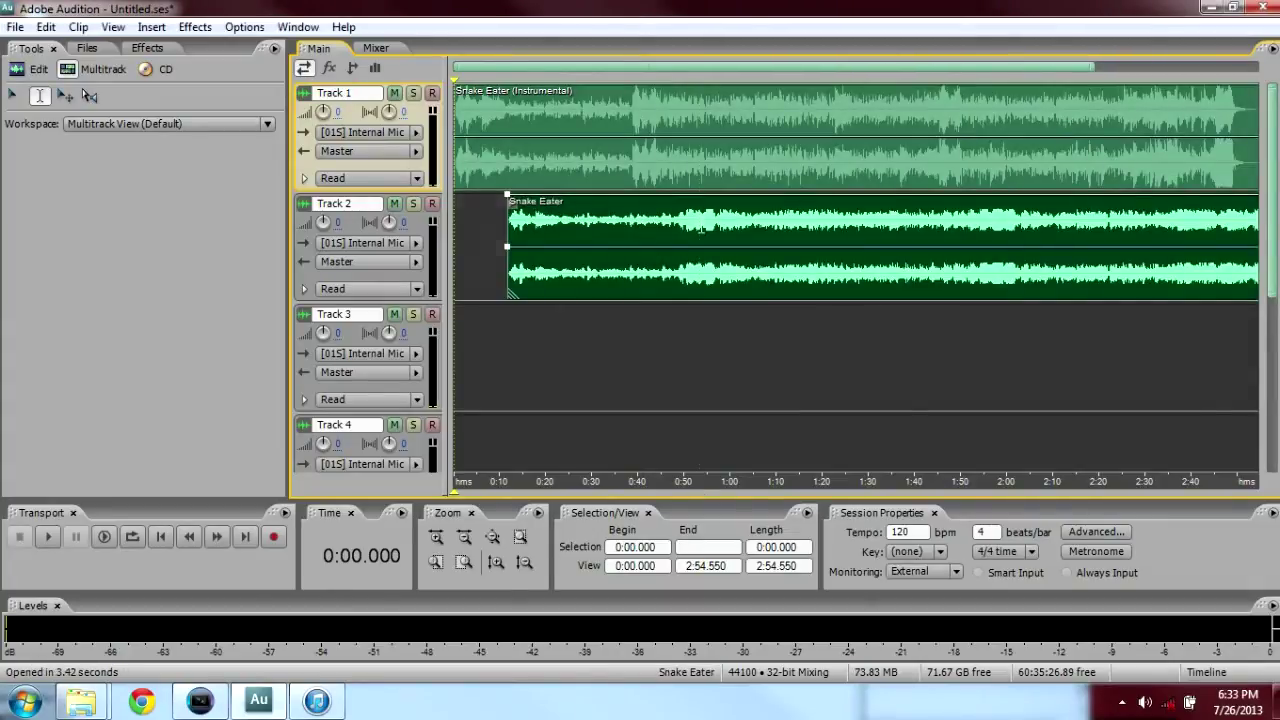
click(700, 228)
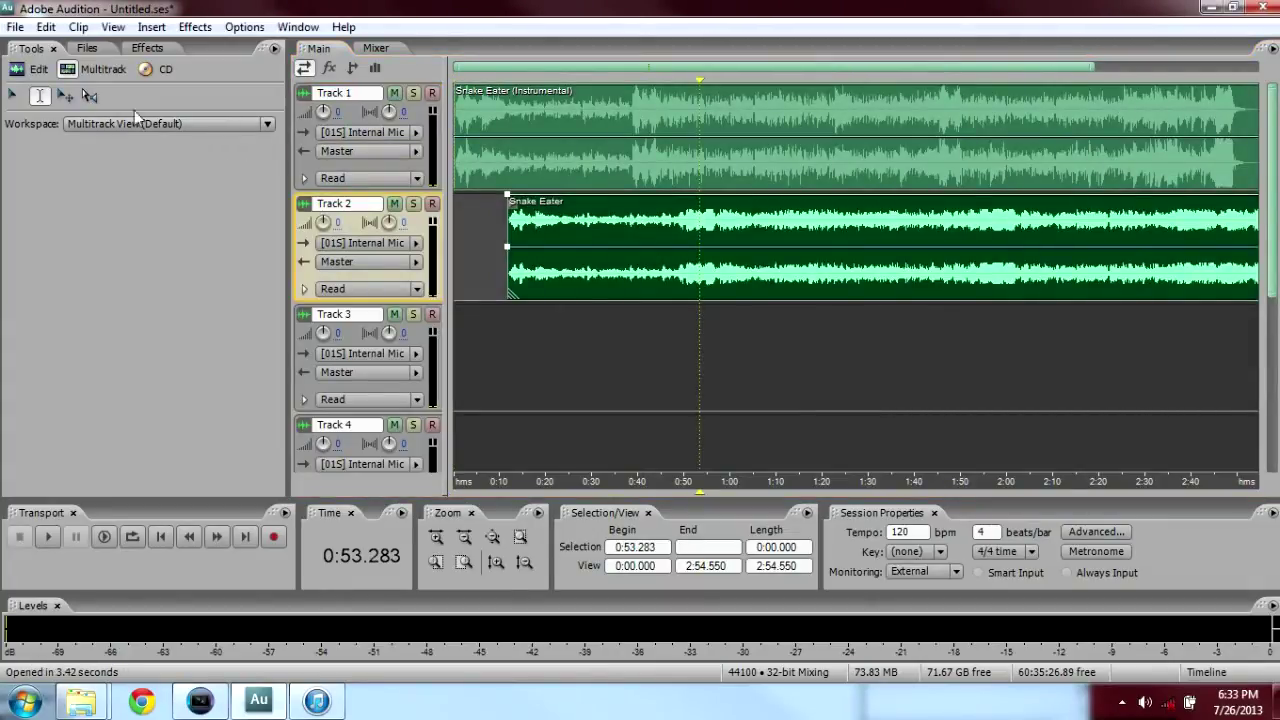
click(66, 96)
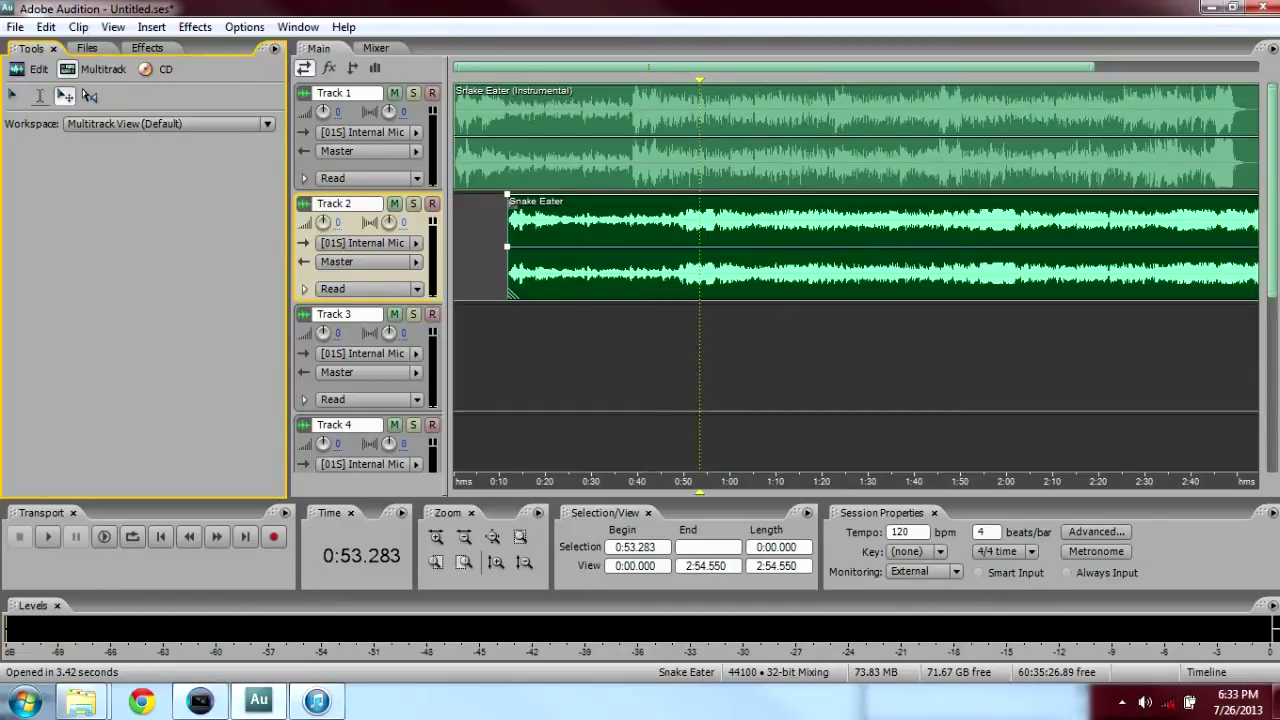
click(437, 536)
Zoom in on the clip starts and slide the instrumental clip slightly later
click(440, 535)
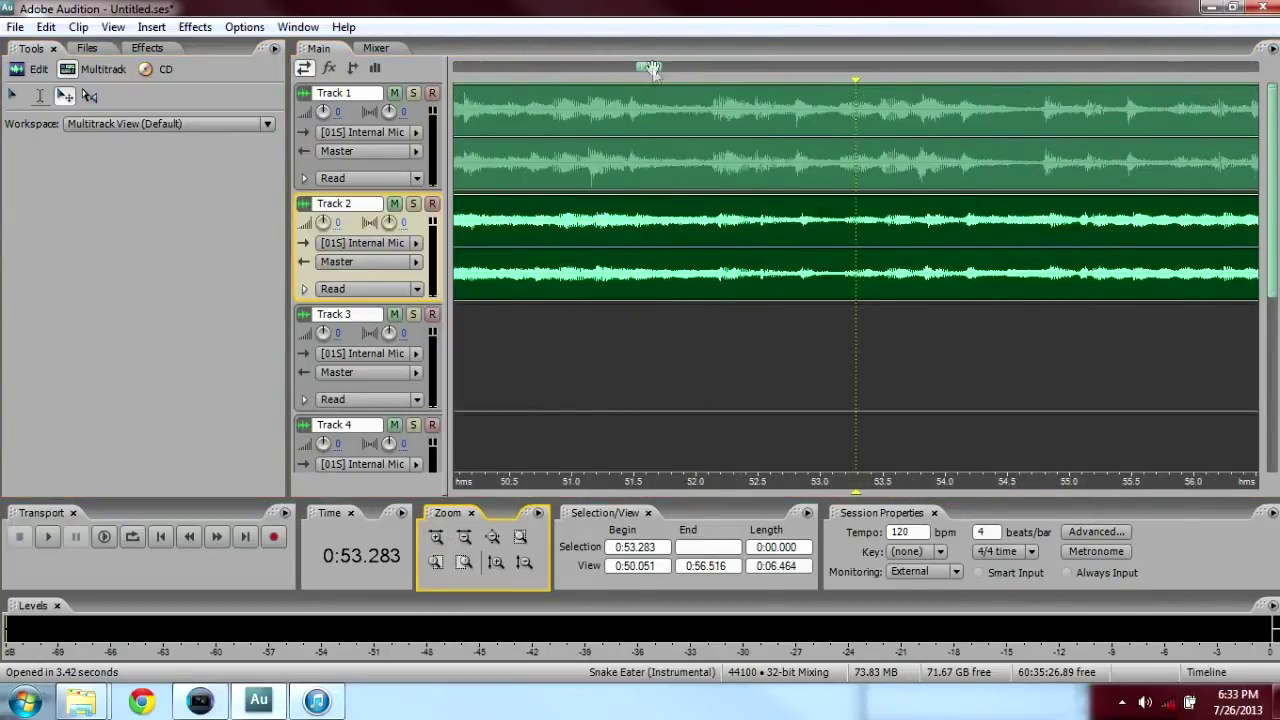
drag(656, 67, 466, 67)
click(82, 89)
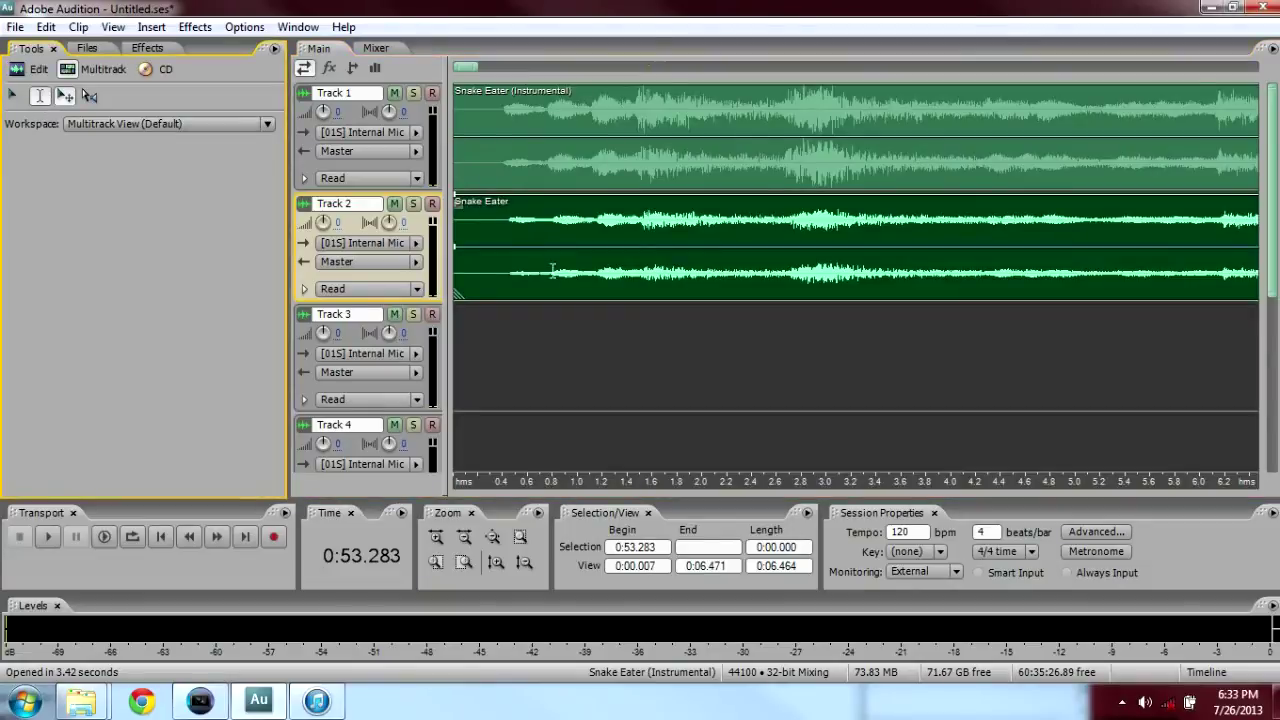
click(790, 332)
click(508, 321)
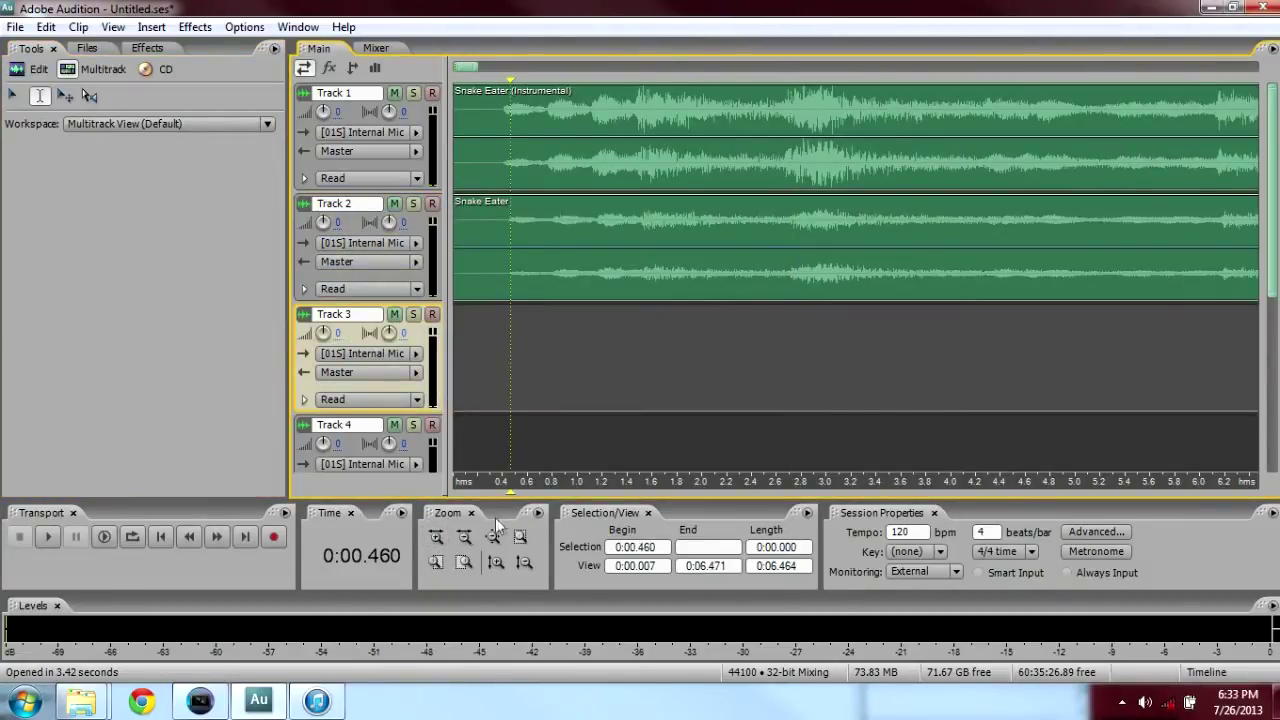
click(440, 535)
click(440, 535)
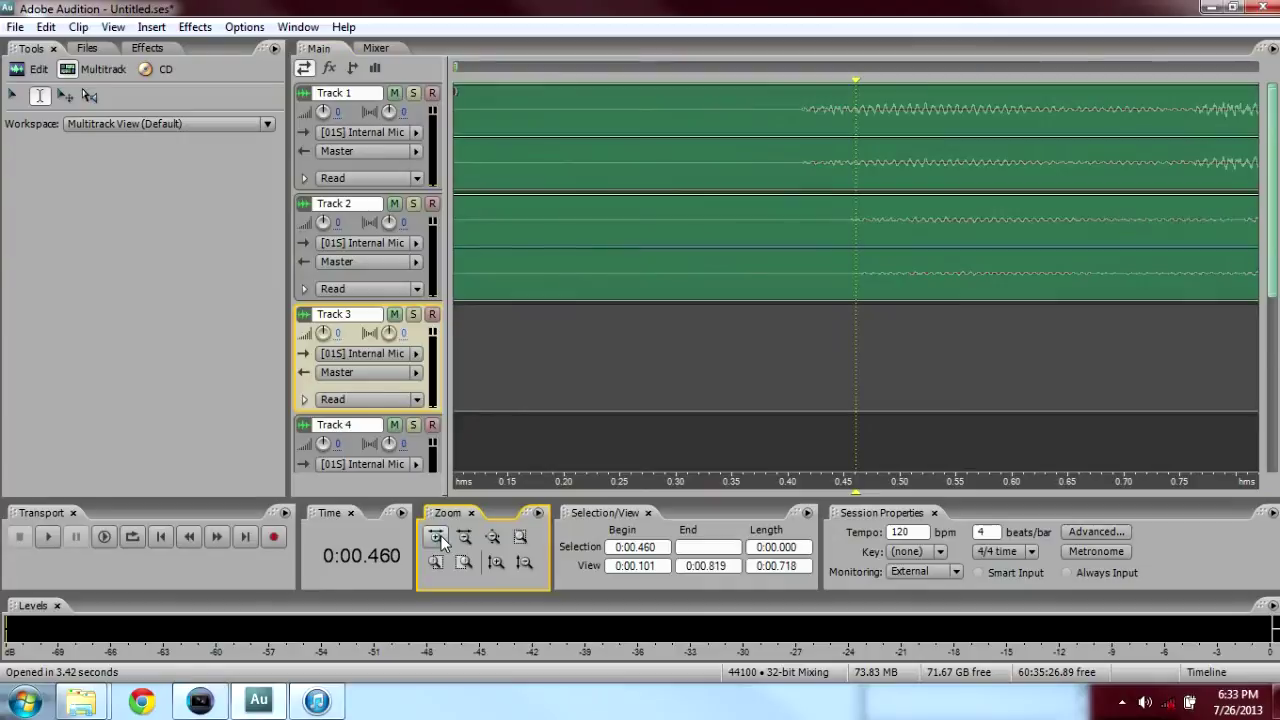
click(64, 95)
drag(700, 140, 748, 140)
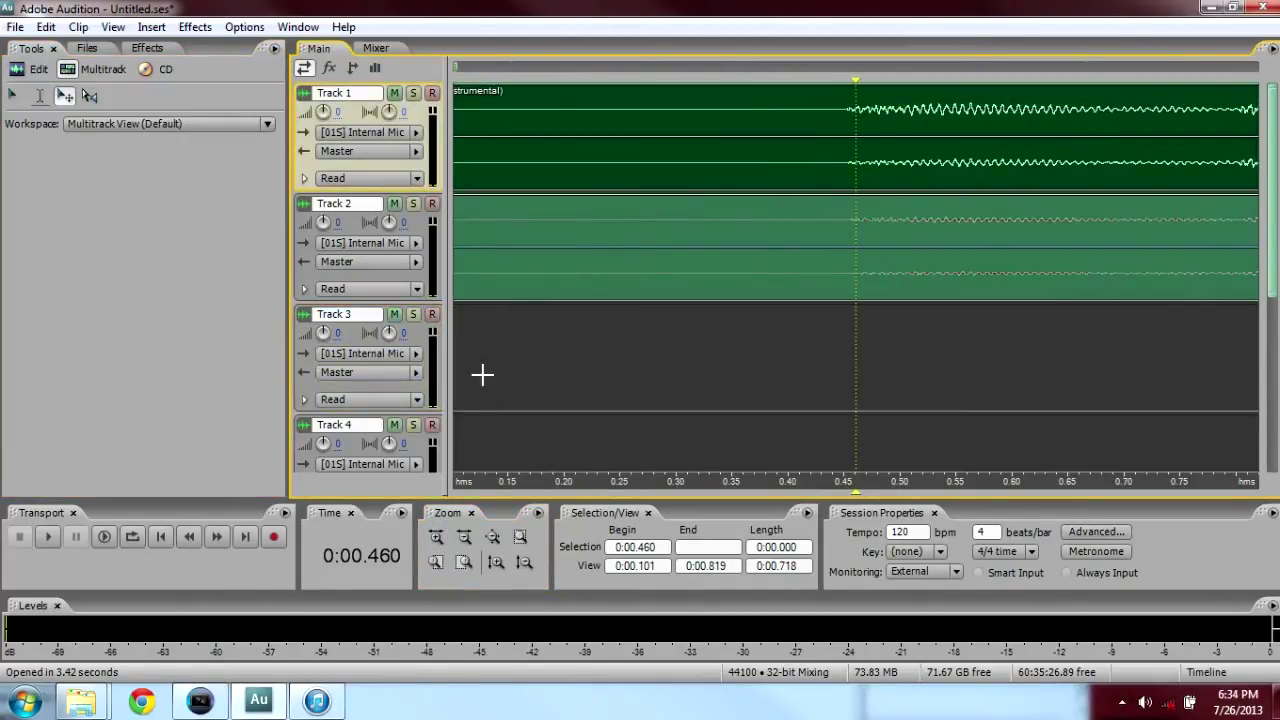
drag(463, 70, 564, 75)
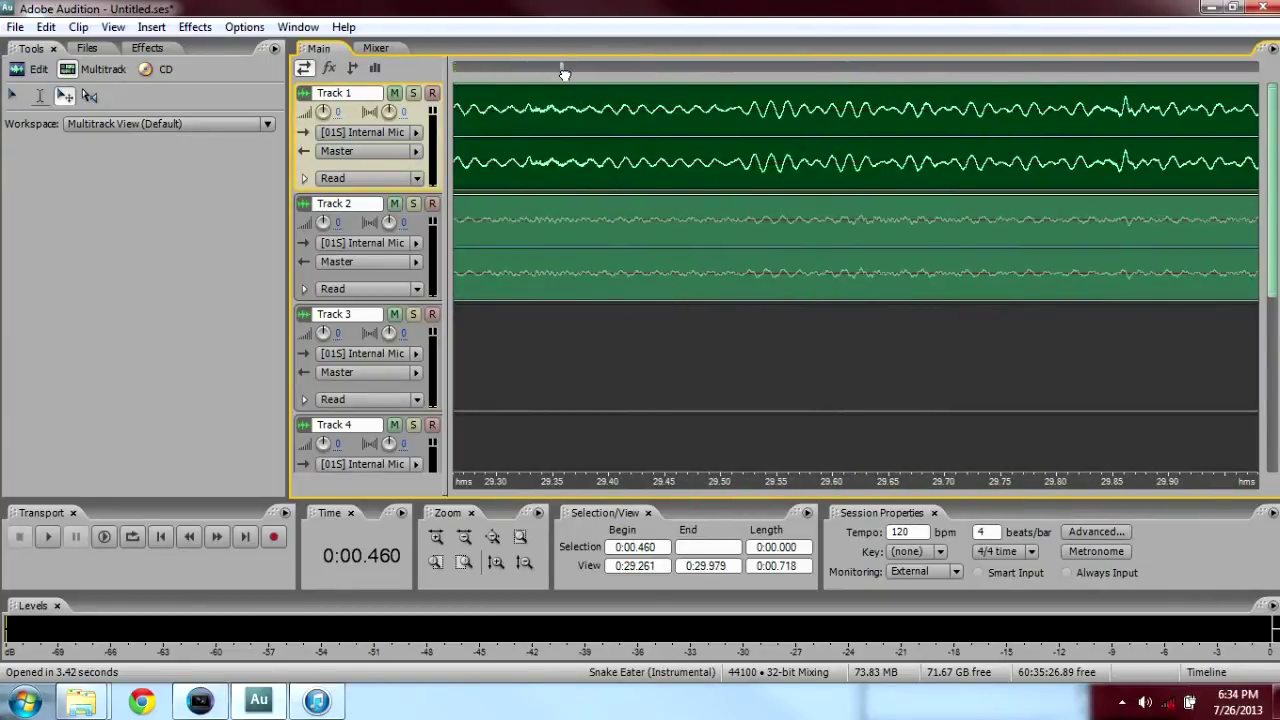
Set the playhead at 29.543 seconds and lower Track 2's volume to -4.2
click(40, 95)
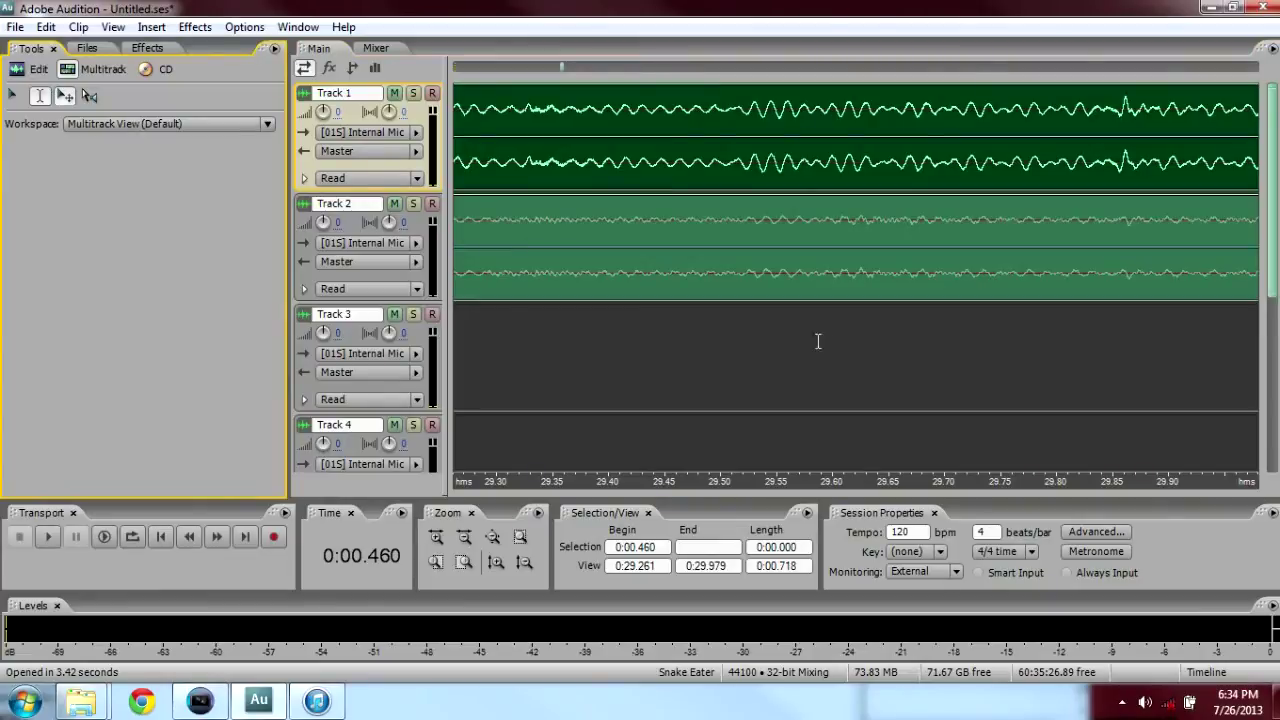
click(778, 328)
click(770, 334)
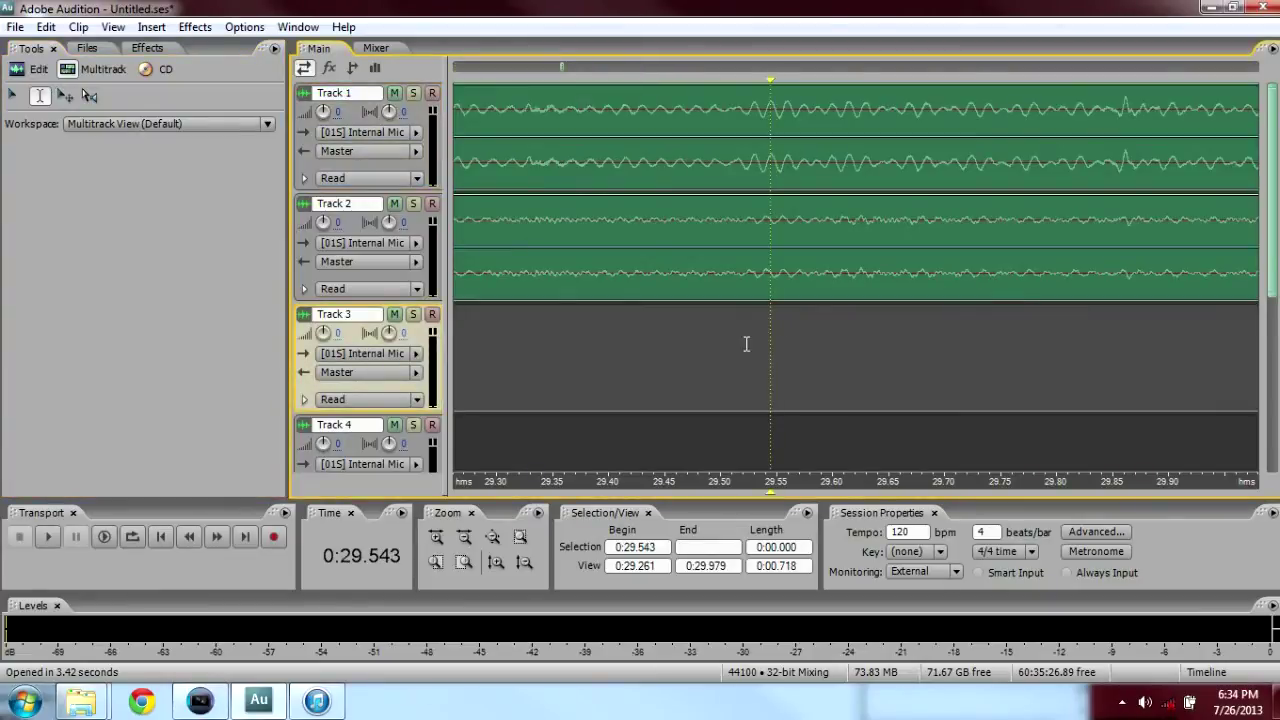
click(444, 532)
click(468, 537)
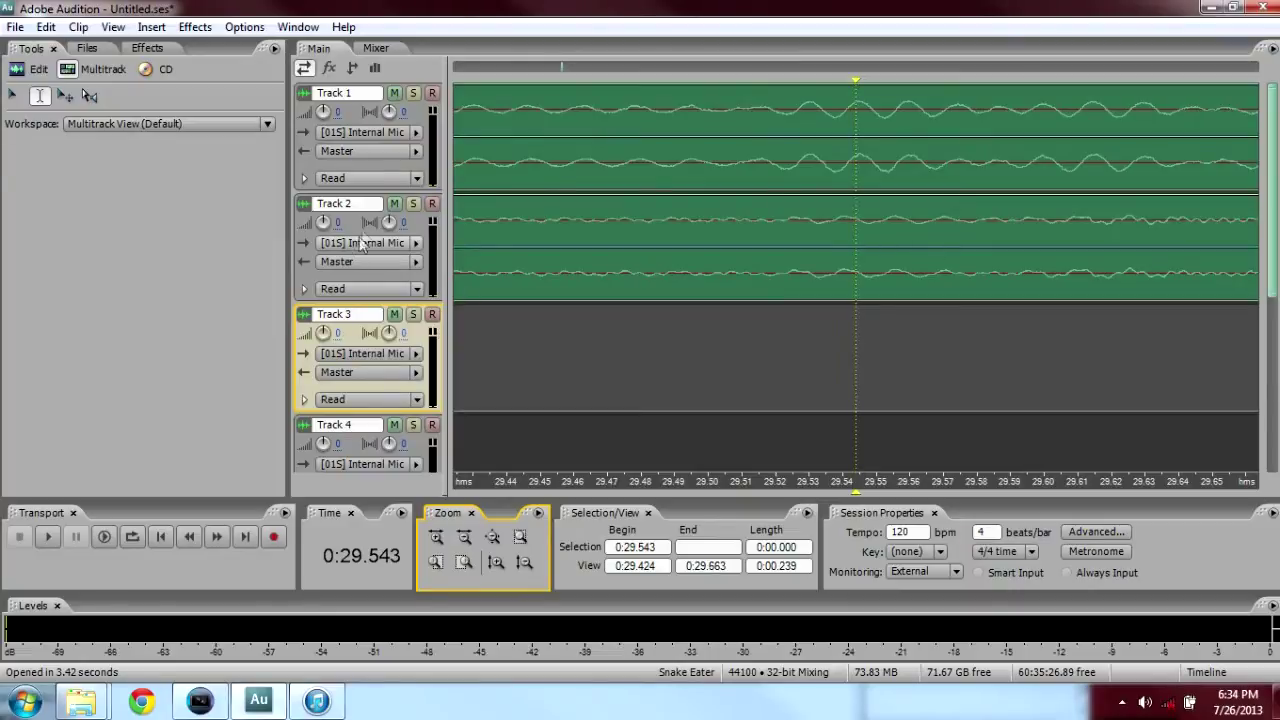
drag(336, 222, 331, 205)
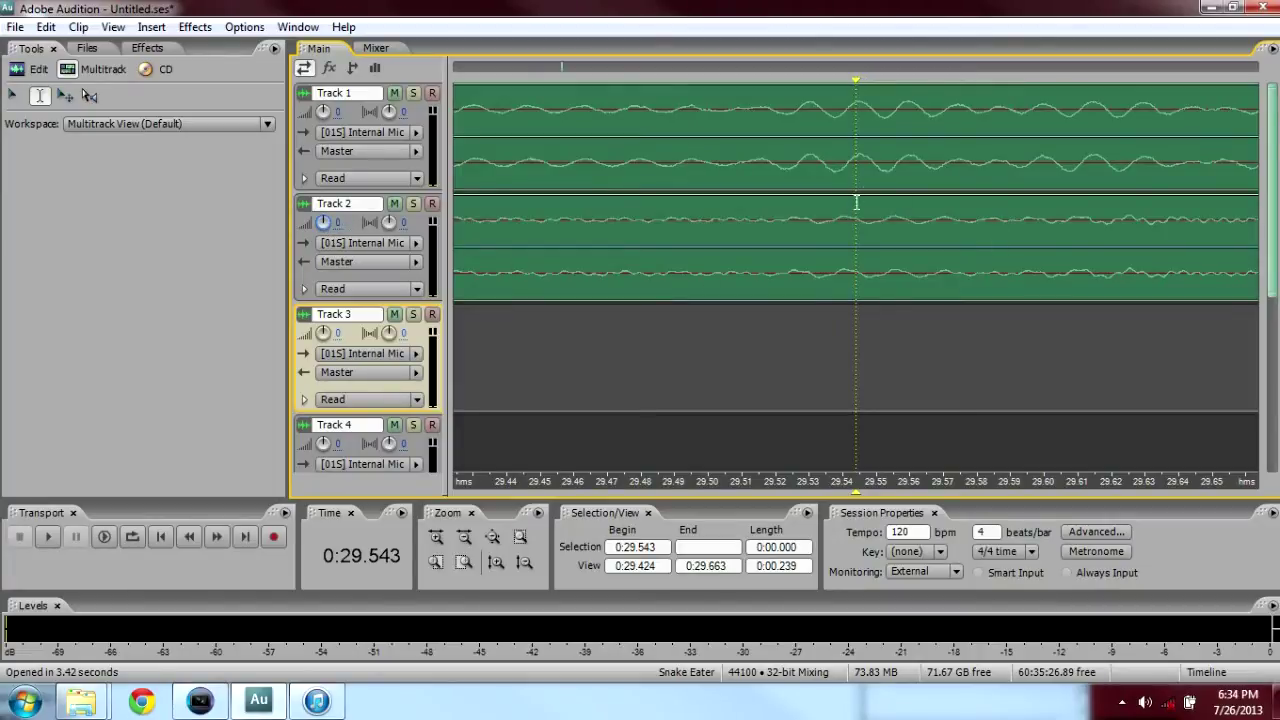
Nudge the instrumental clip to match the song's waves, then zoom out to about 19 seconds
click(65, 95)
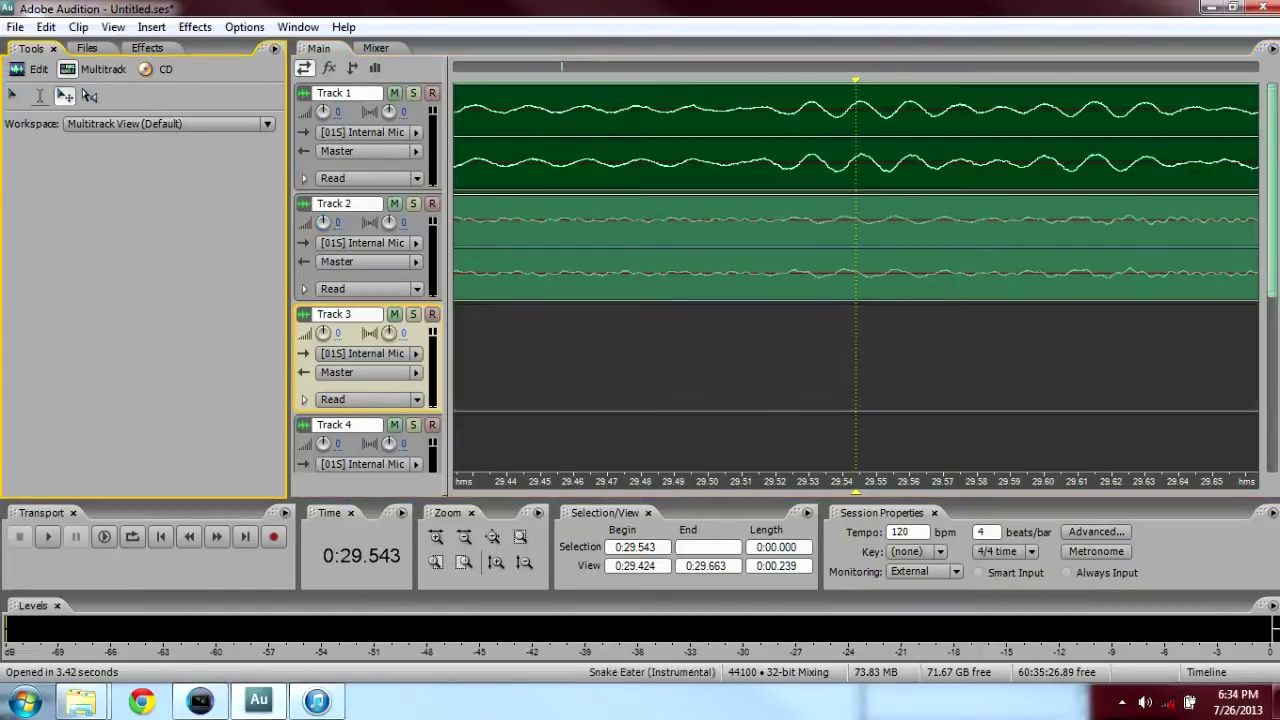
drag(850, 140, 860, 140)
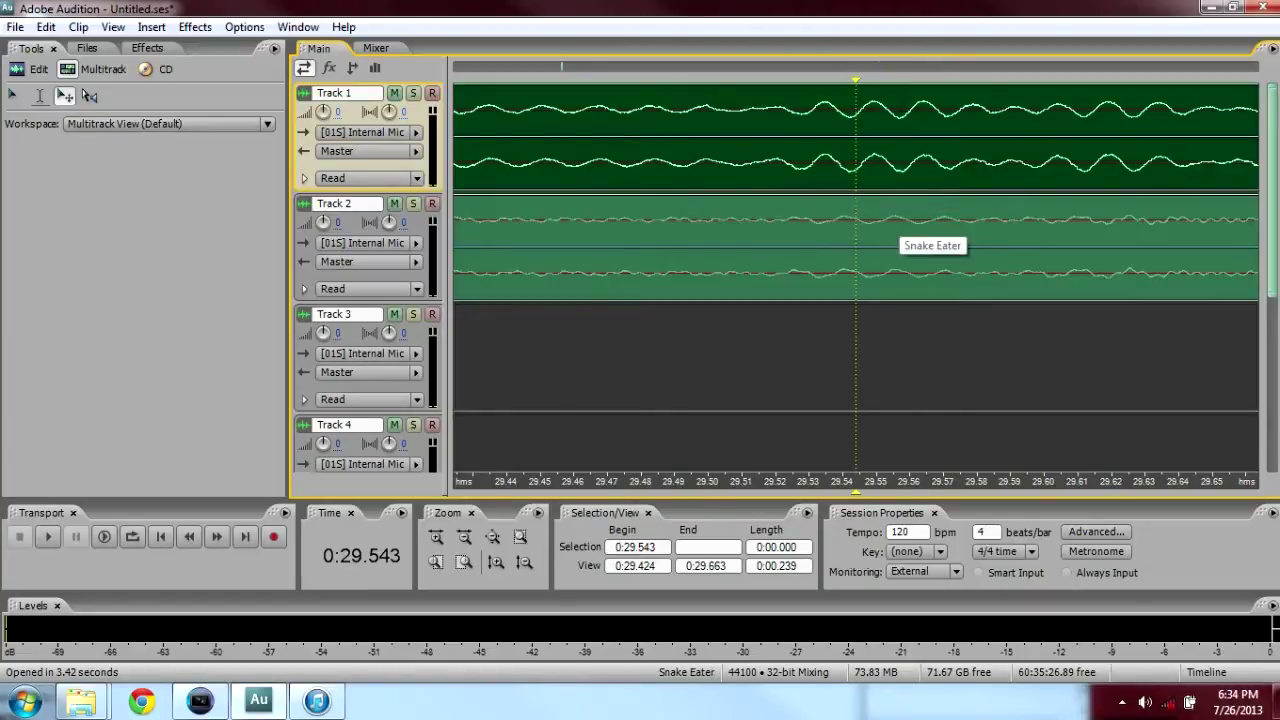
click(471, 538)
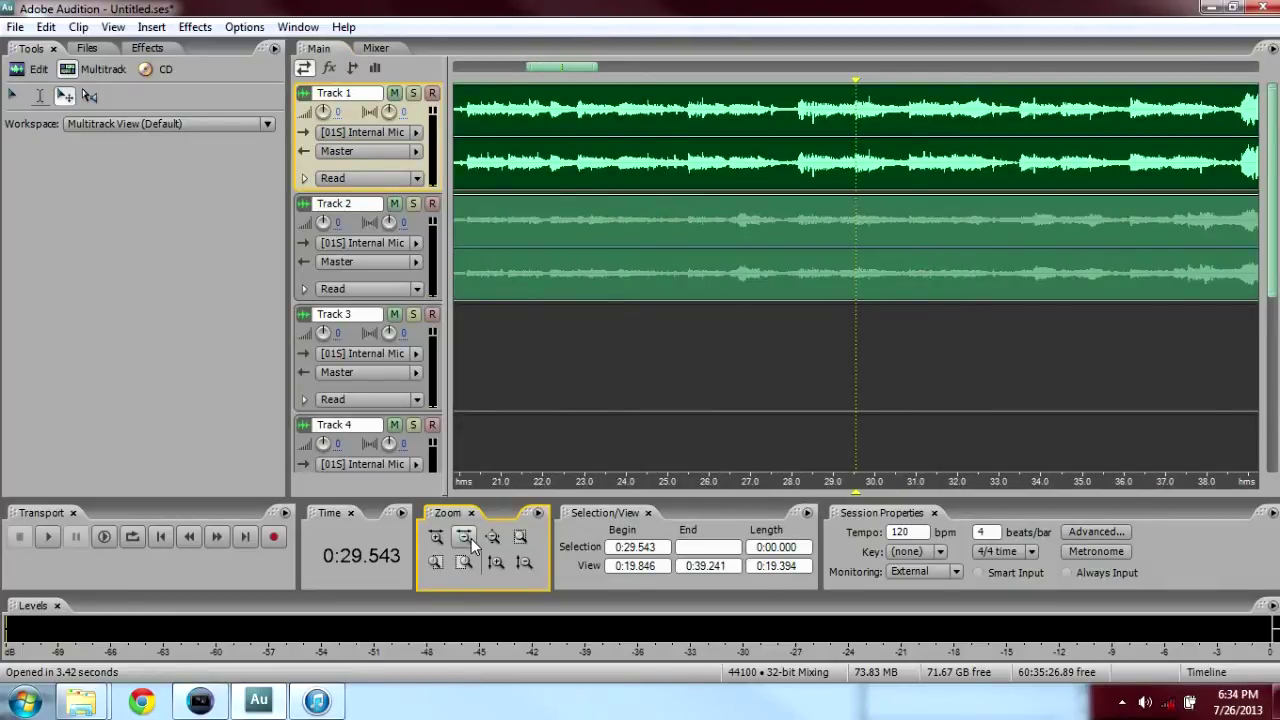
click(40, 95)
Play from 0:23.339 to compare both tracks together and Track 2 soloed
click(597, 362)
key(space)
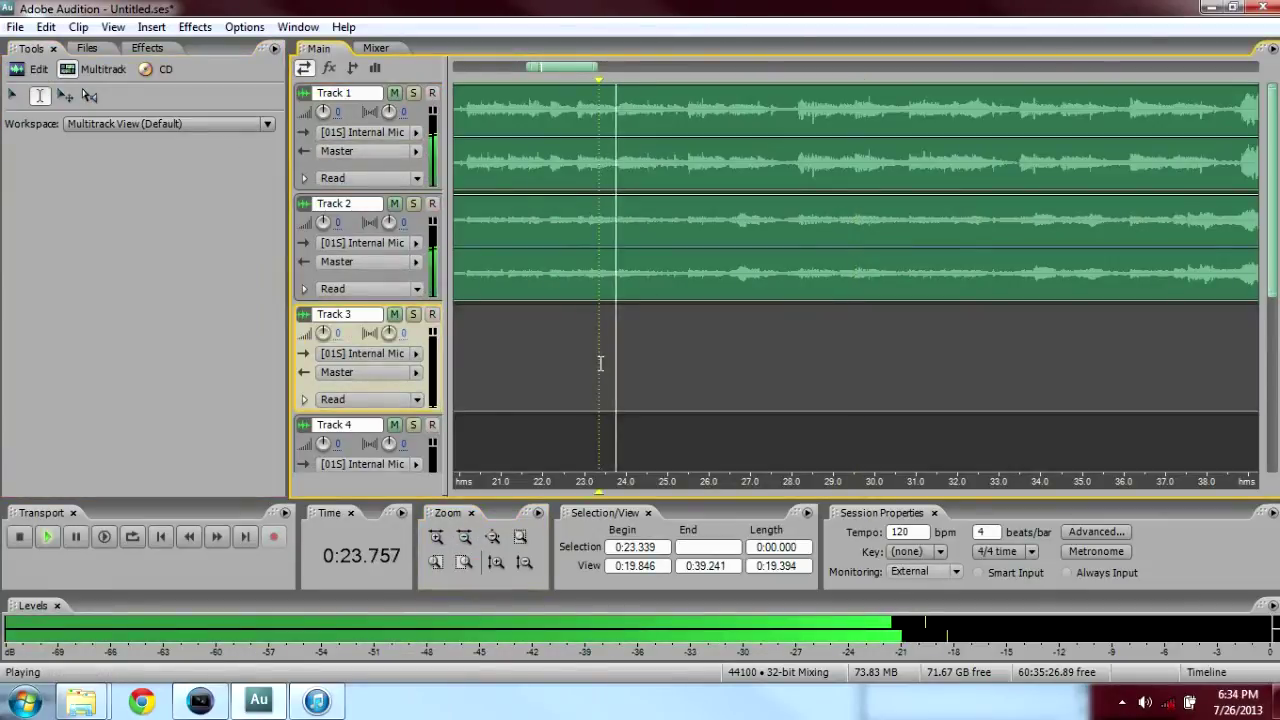
key(space)
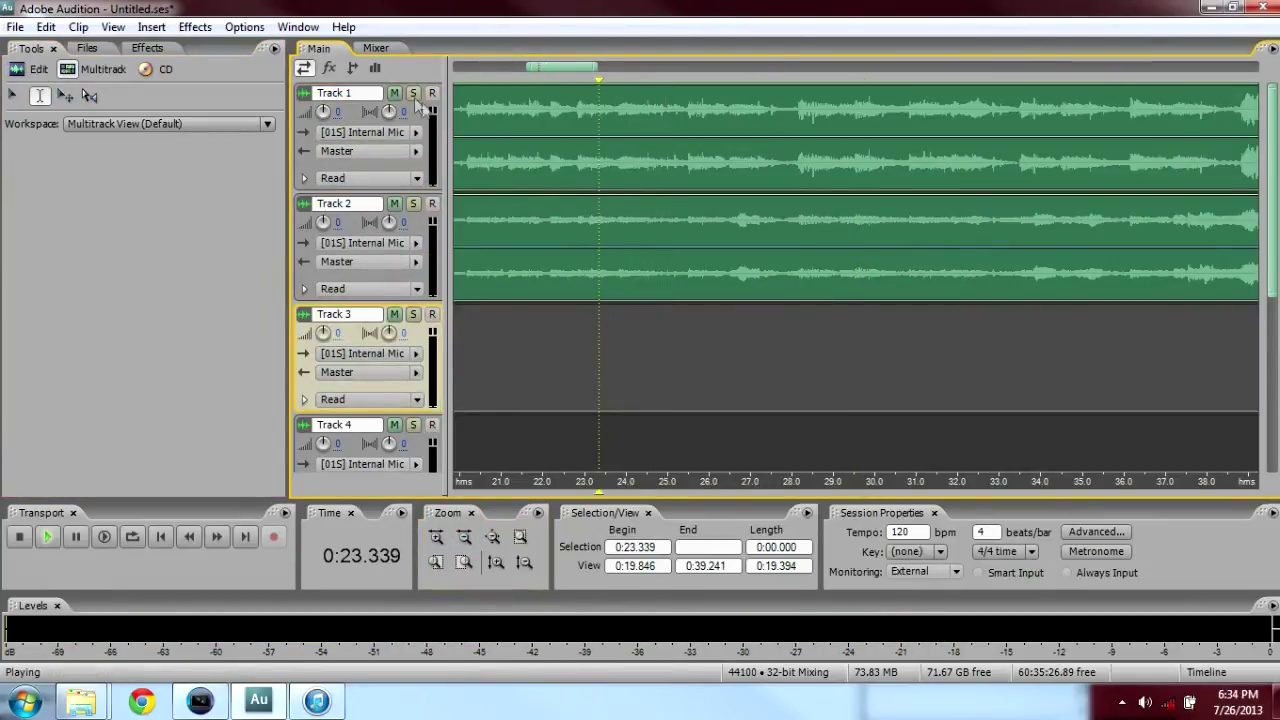
click(414, 97)
click(414, 95)
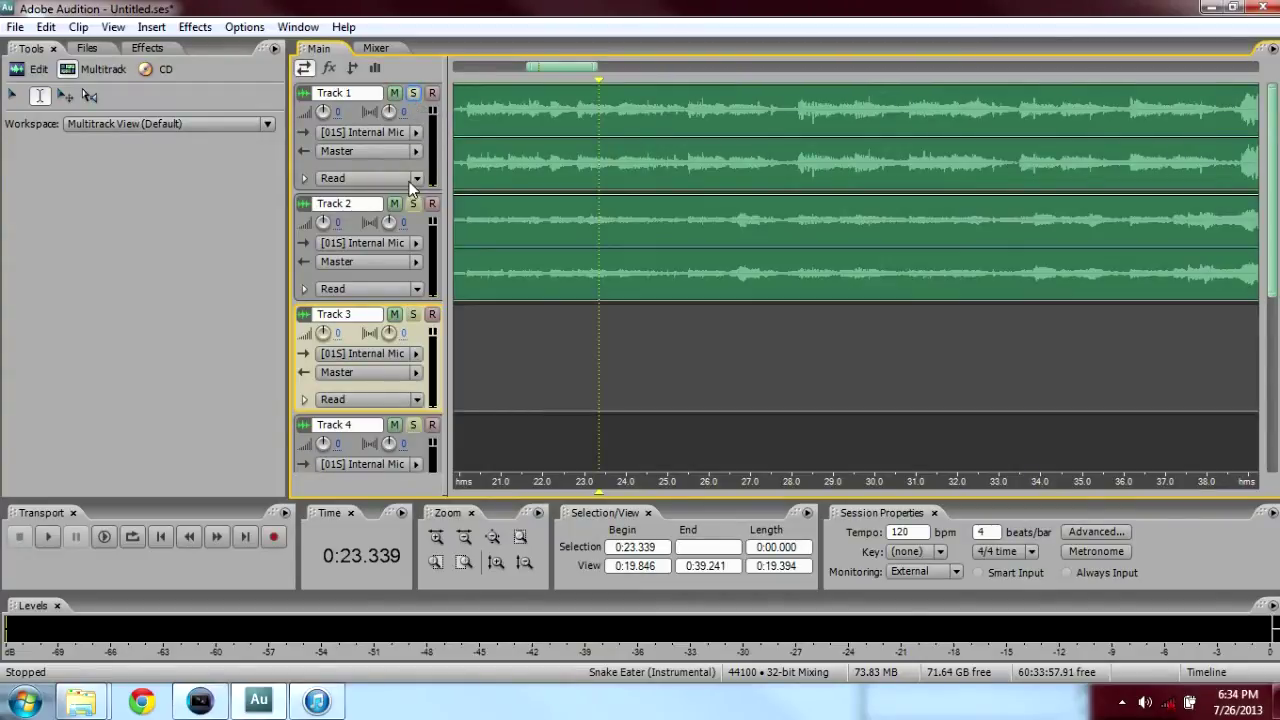
click(413, 204)
key(space)
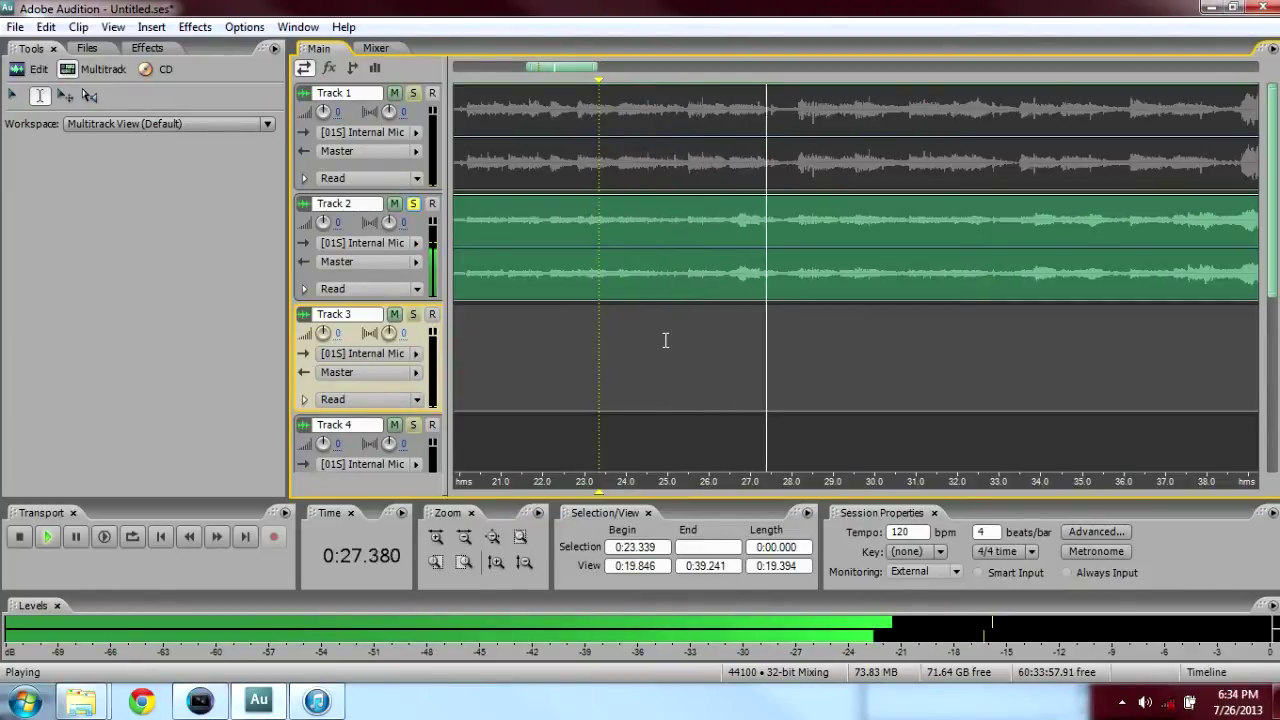
key(space)
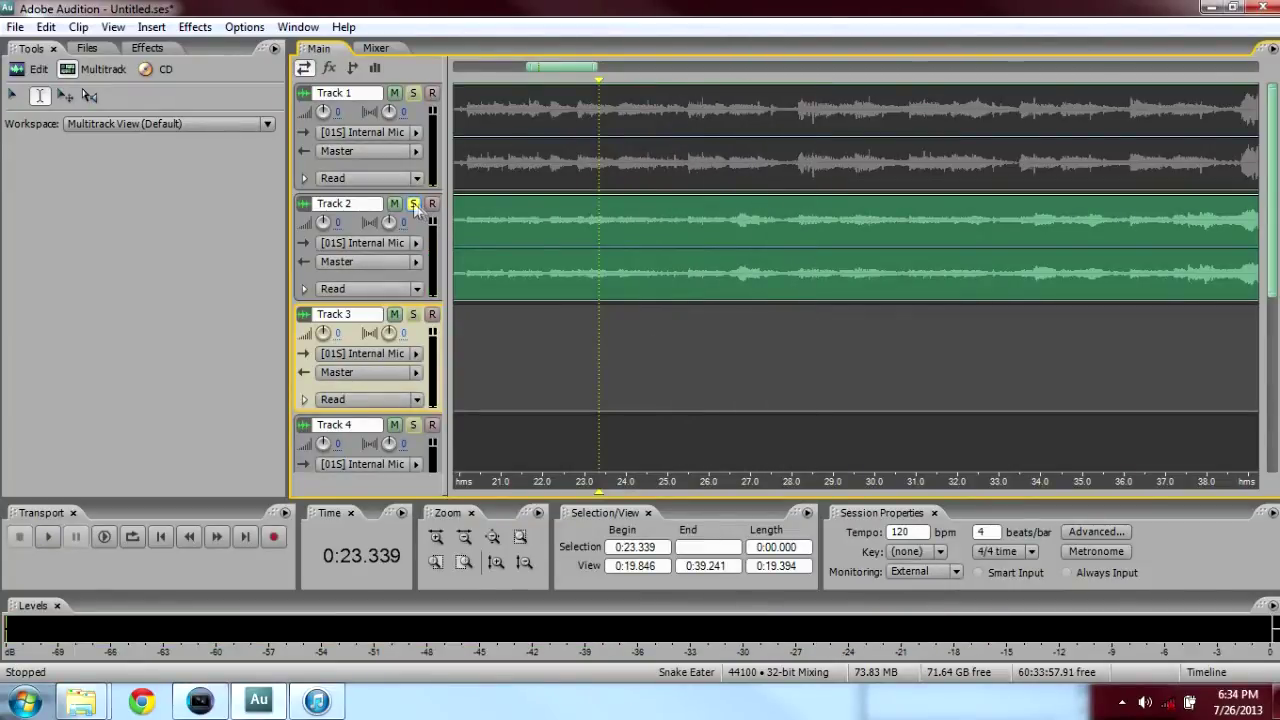
click(413, 203)
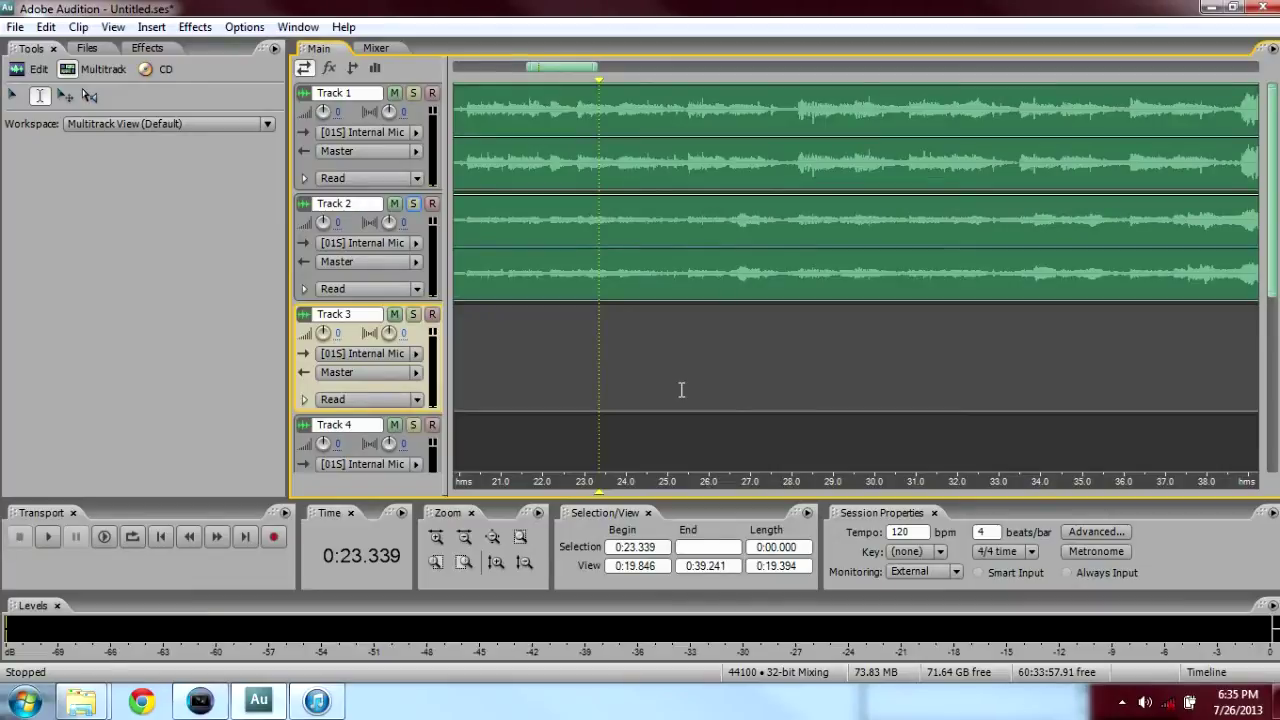
key(space)
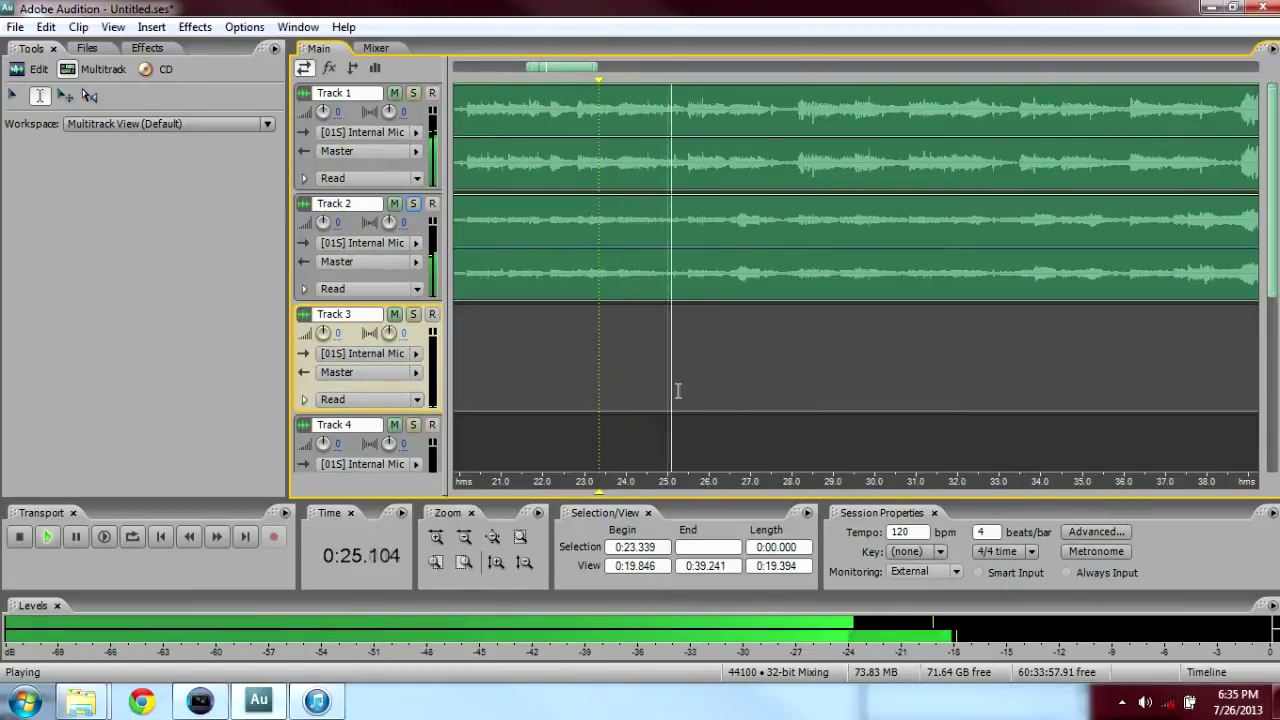
key(space)
Zoom to individual wave cycles, select Track 1's clip, and play to check alignment
click(436, 537)
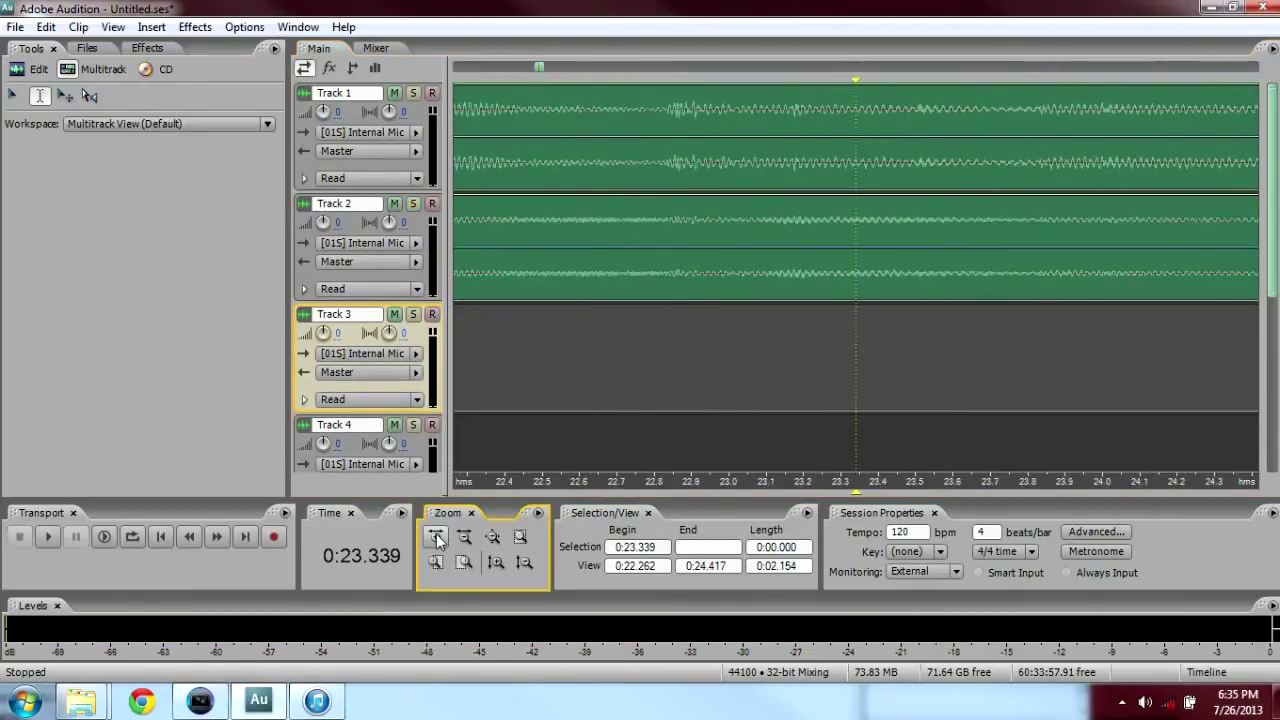
click(436, 537)
click(436, 537)
click(64, 95)
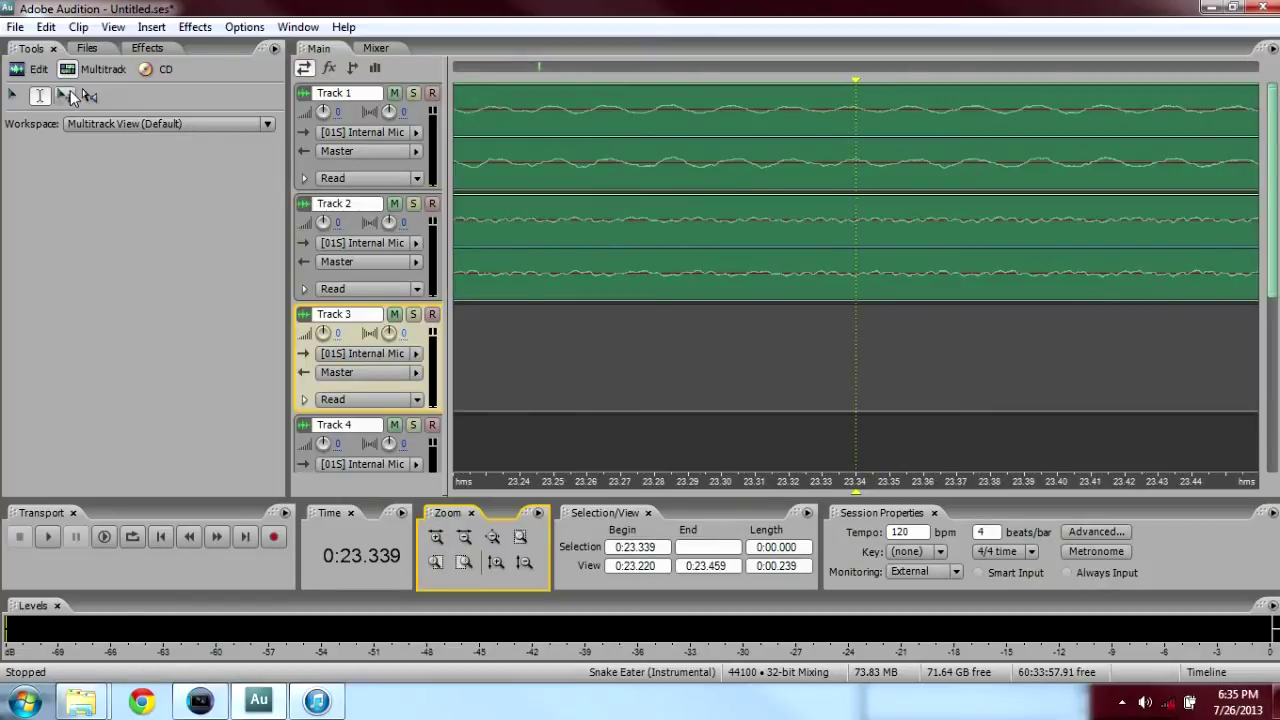
click(855, 115)
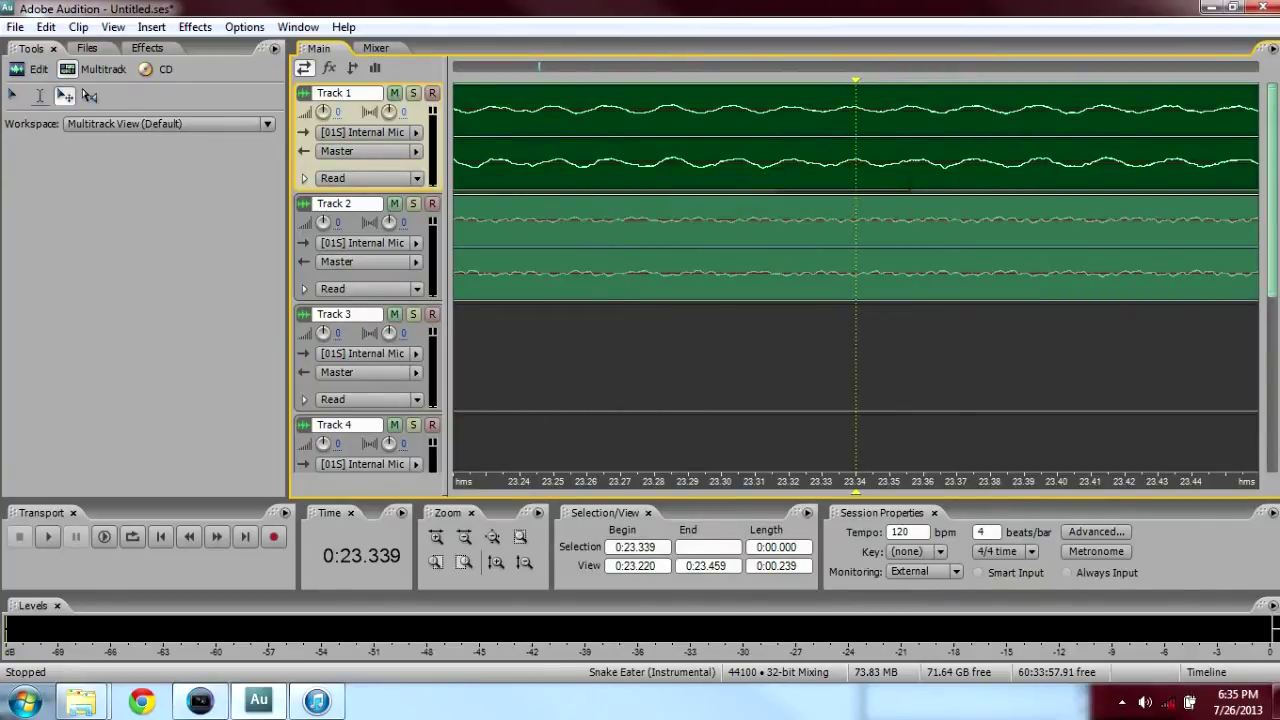
key(space)
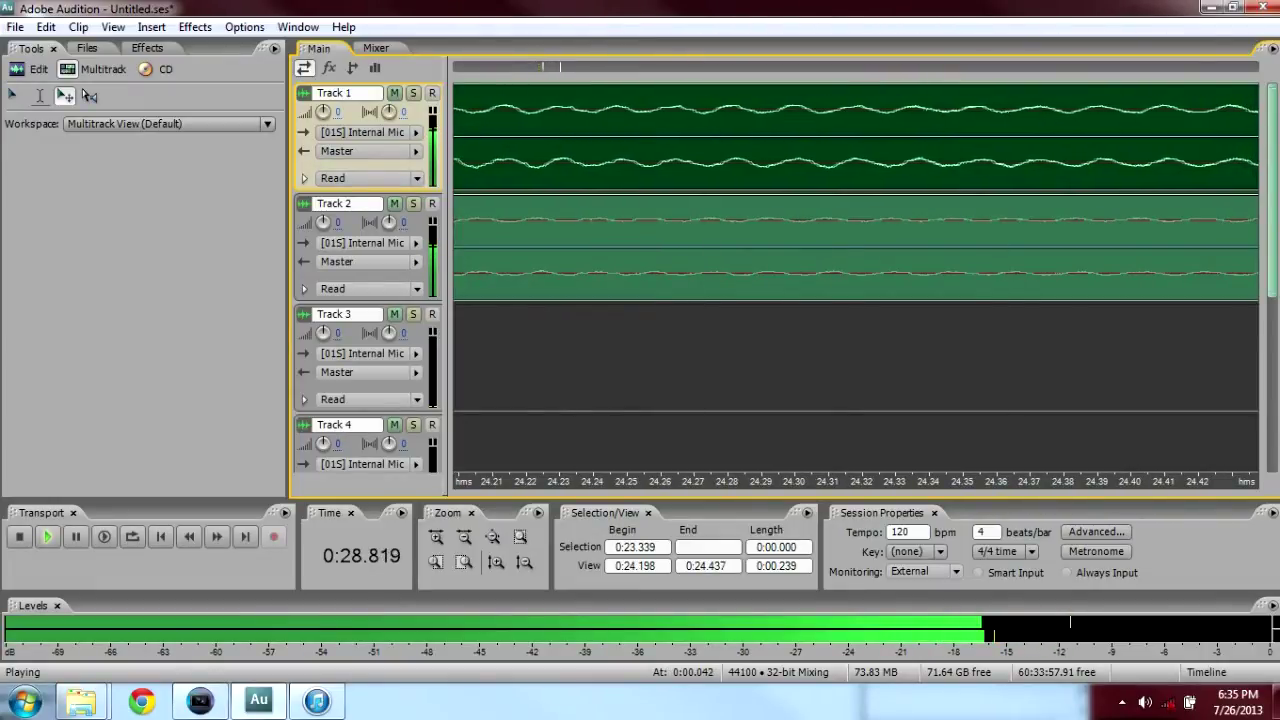
key(space)
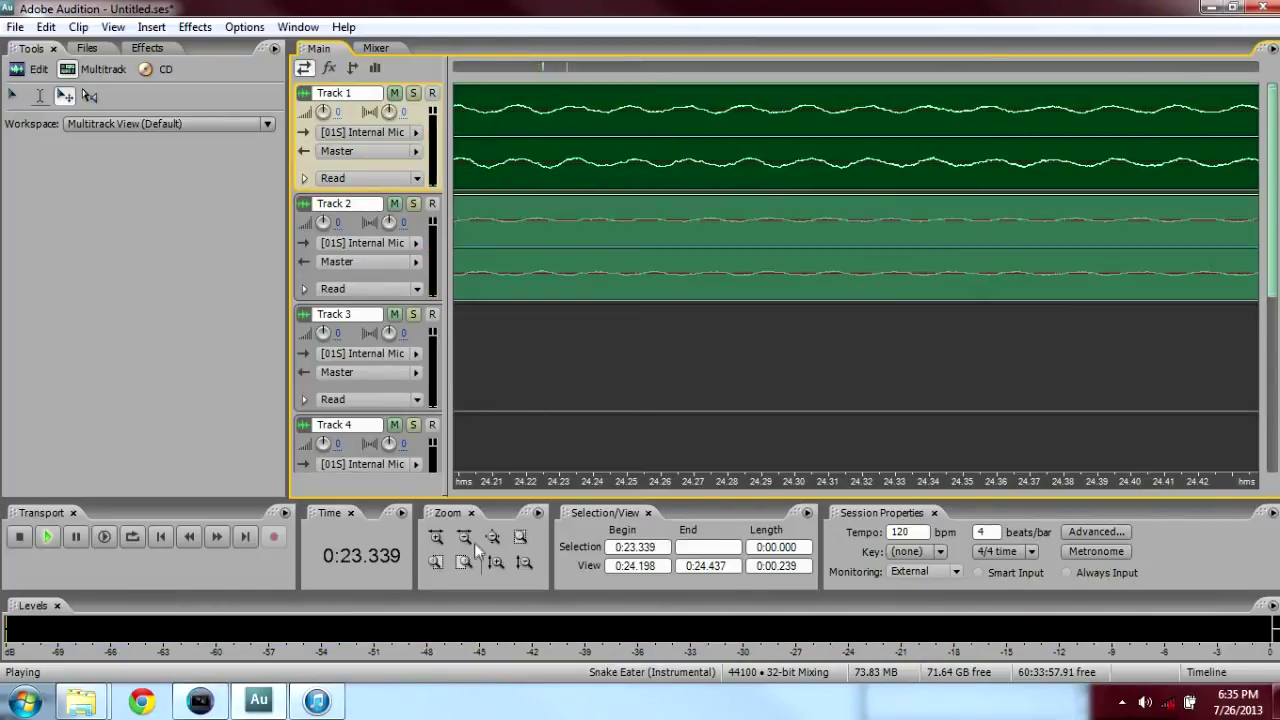
Zoom out to show the full clips and delete the instrumental clip from Track 1
click(473, 540)
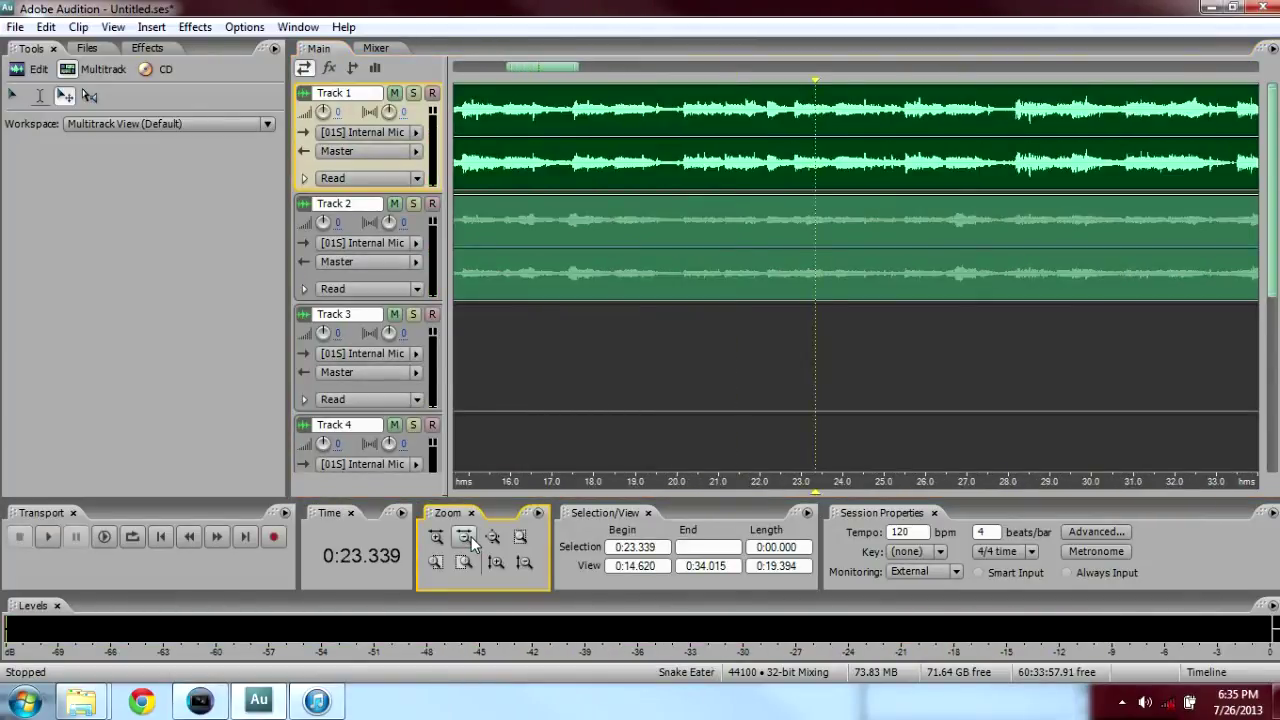
click(473, 540)
click(473, 540)
click(473, 540)
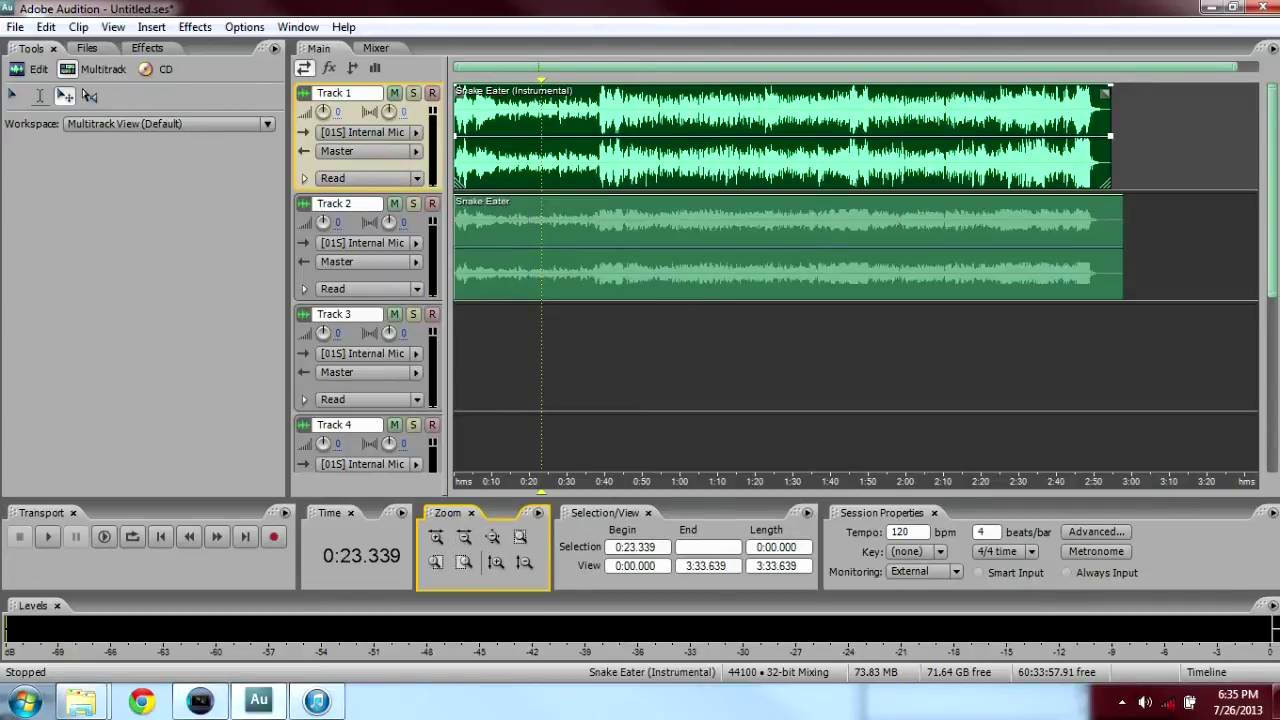
key(Delete)
Delete the original song clip from Track 2 and return to Edit View
click(546, 225)
key(Delete)
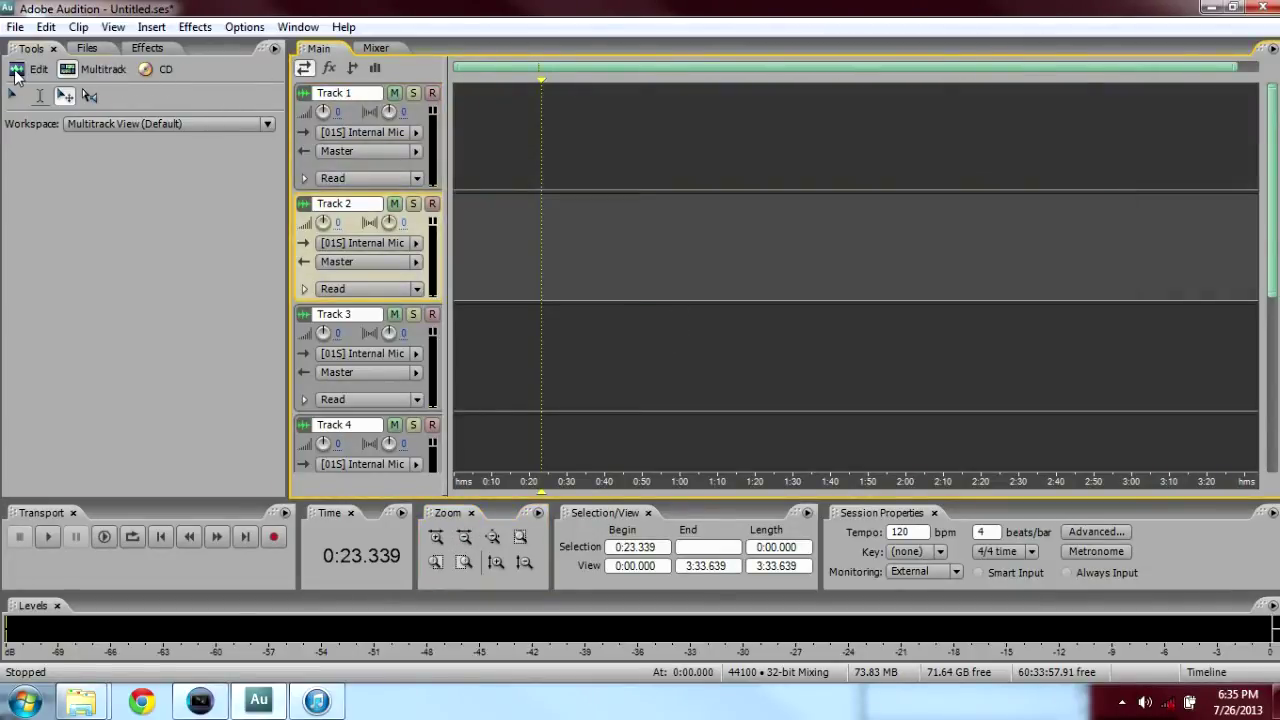
click(16, 70)
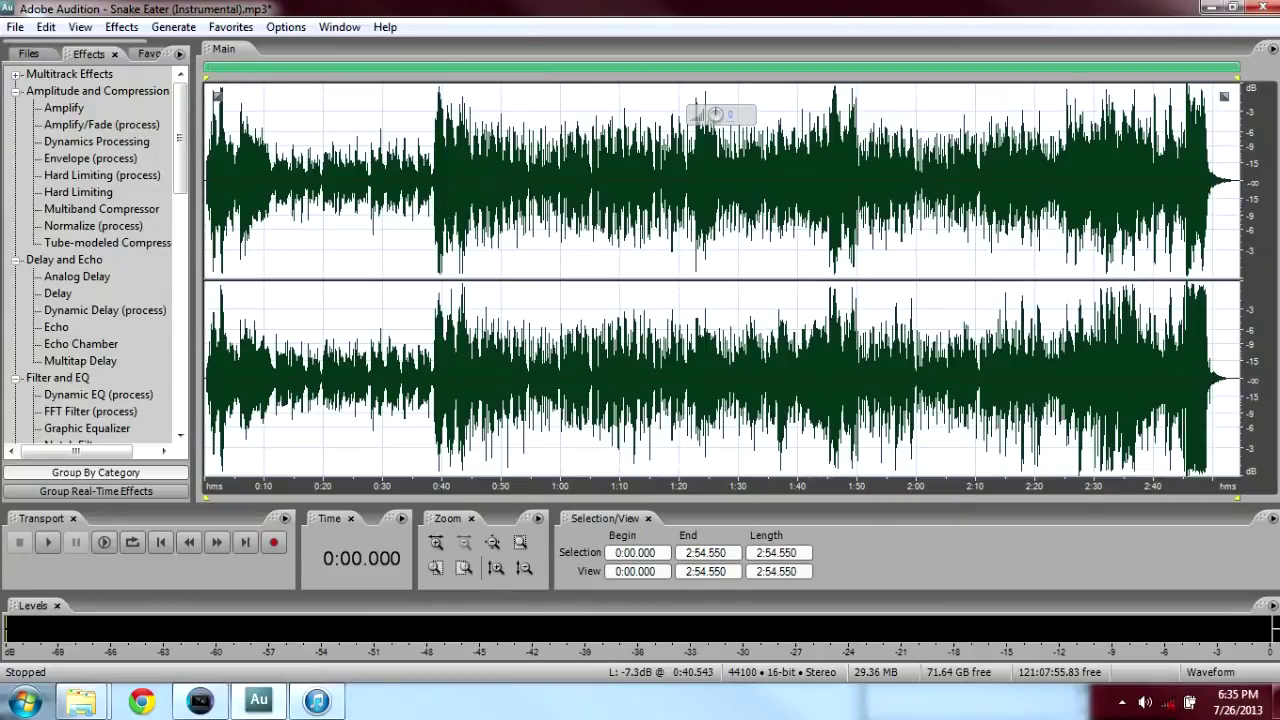
Bring up the Various Artists folder and select Snake Eater.mp3
mouse_move(81, 700)
click(167, 648)
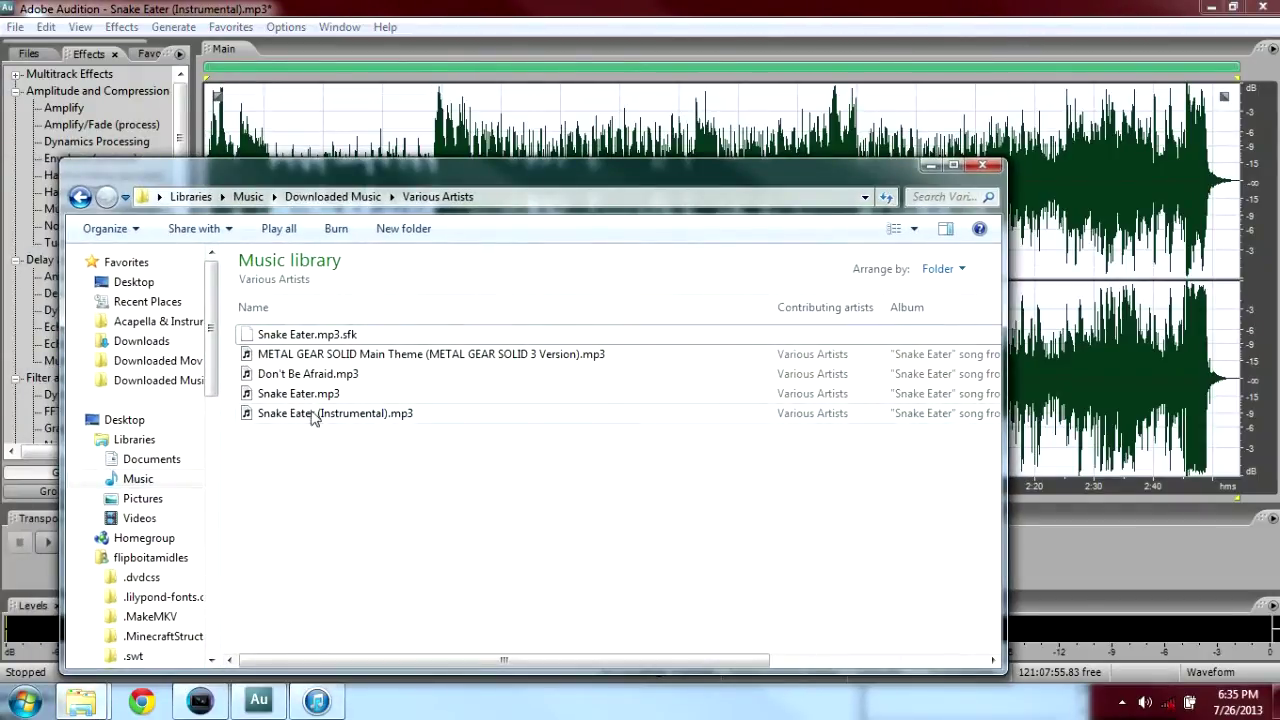
click(316, 416)
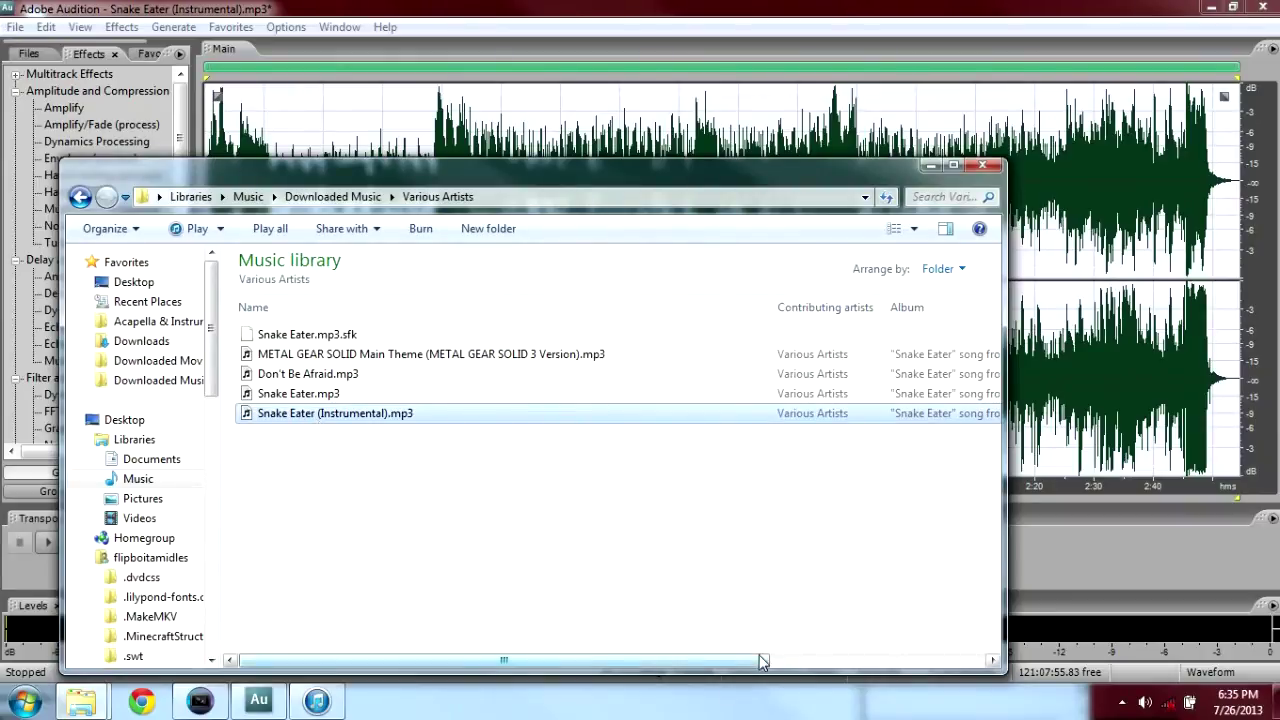
drag(758, 660, 888, 660)
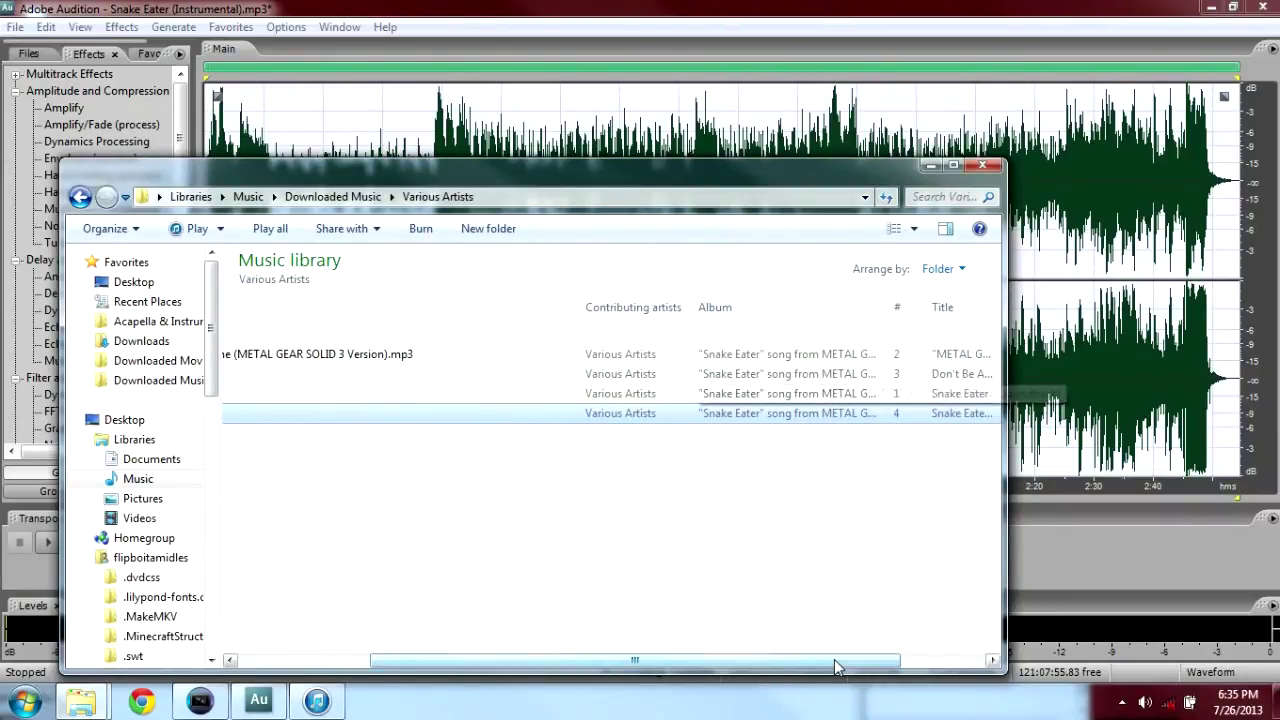
scroll(560, 410, left, 4)
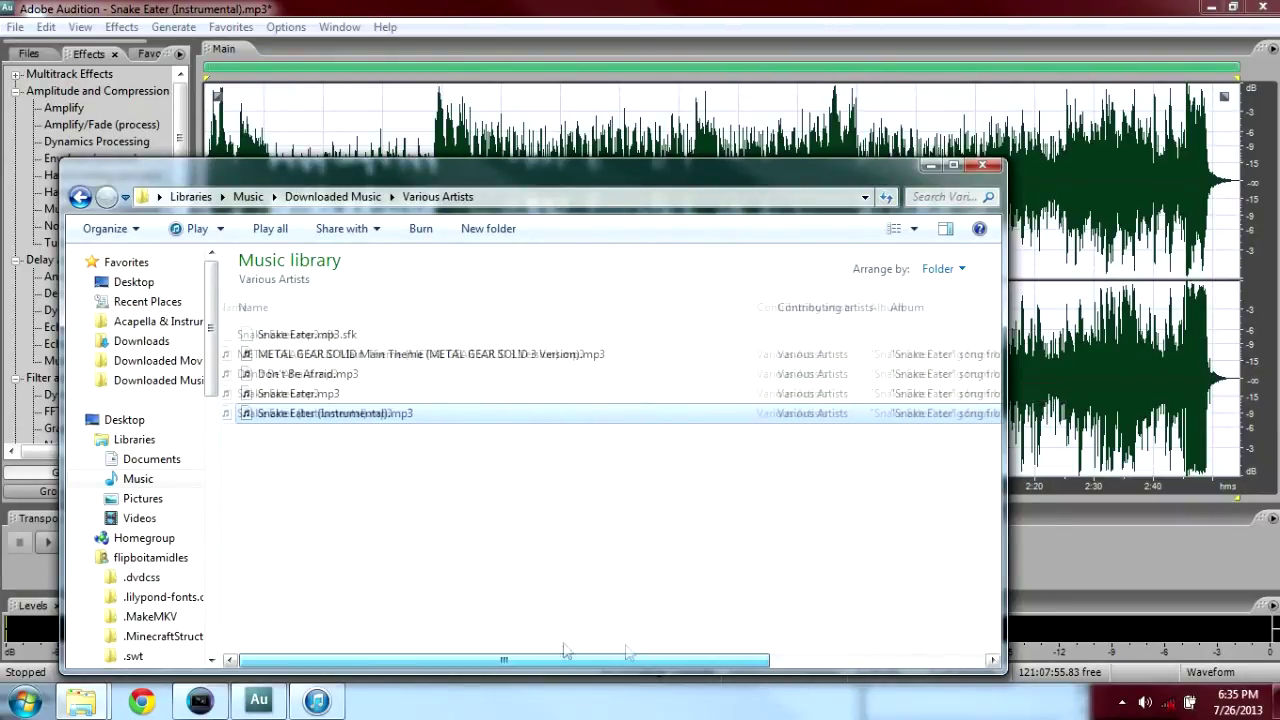
click(331, 397)
Play Snake Eater.mp3 in iTunes, pause, and review its Get Info summary
double_click(331, 397)
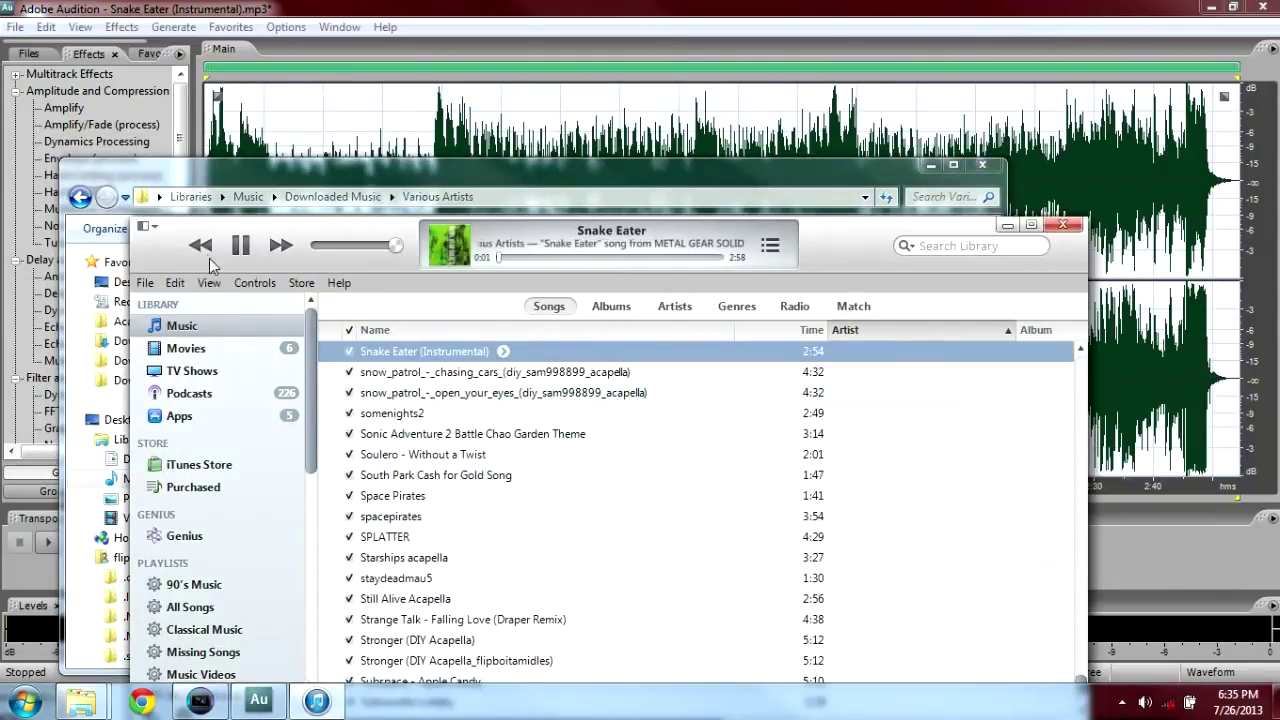
key(space)
click(660, 227)
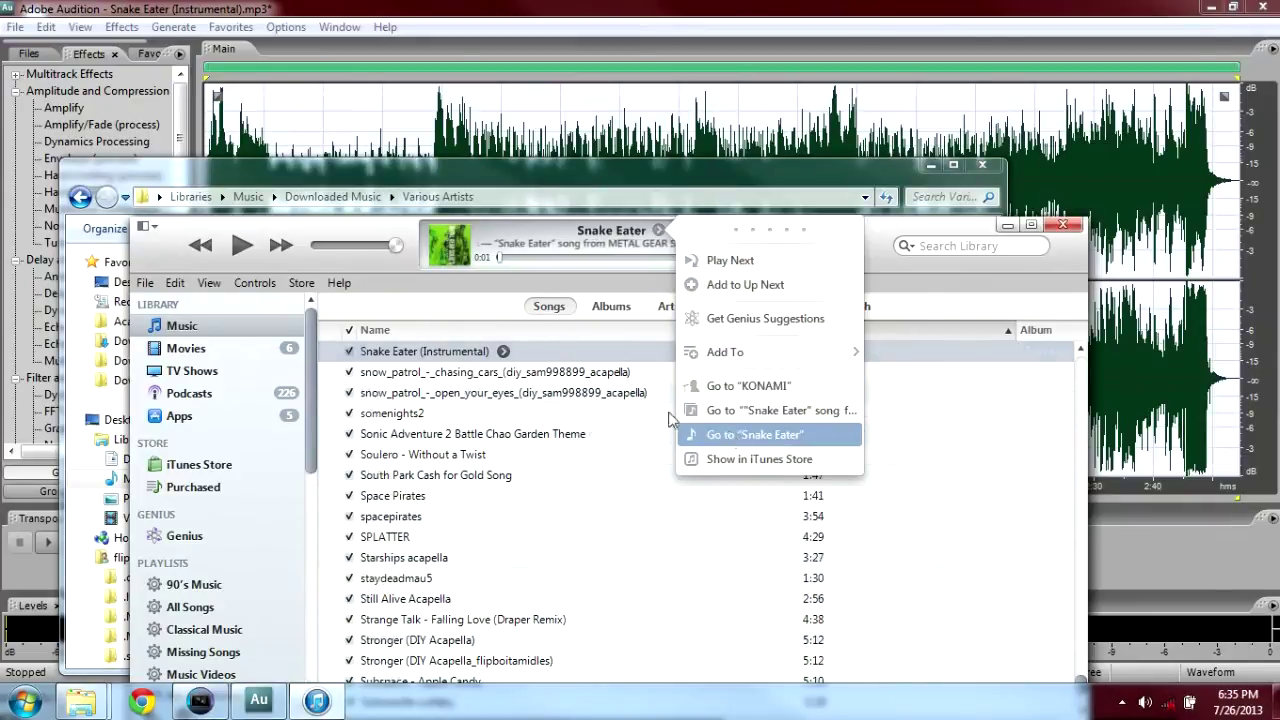
click(740, 435)
right_click(400, 351)
click(448, 309)
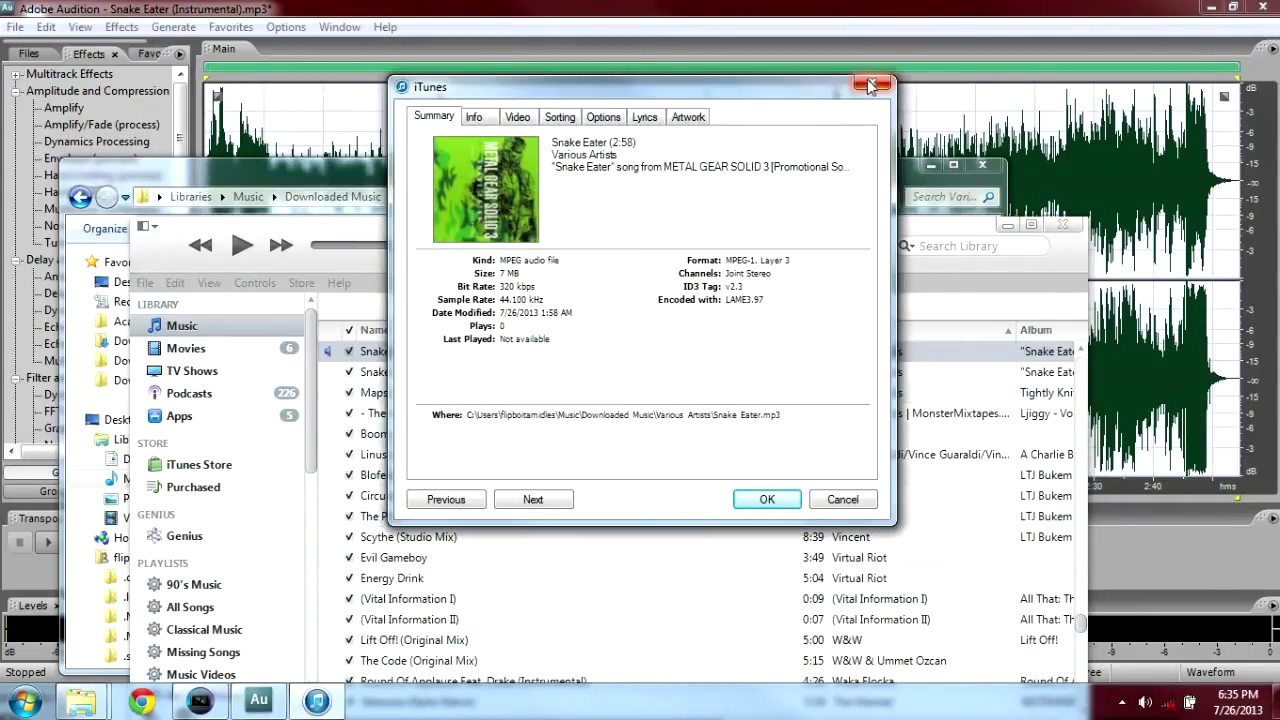
click(872, 87)
Open Snake Eater (Instrumental).mp3 in iTunes and view its track details
click(720, 170)
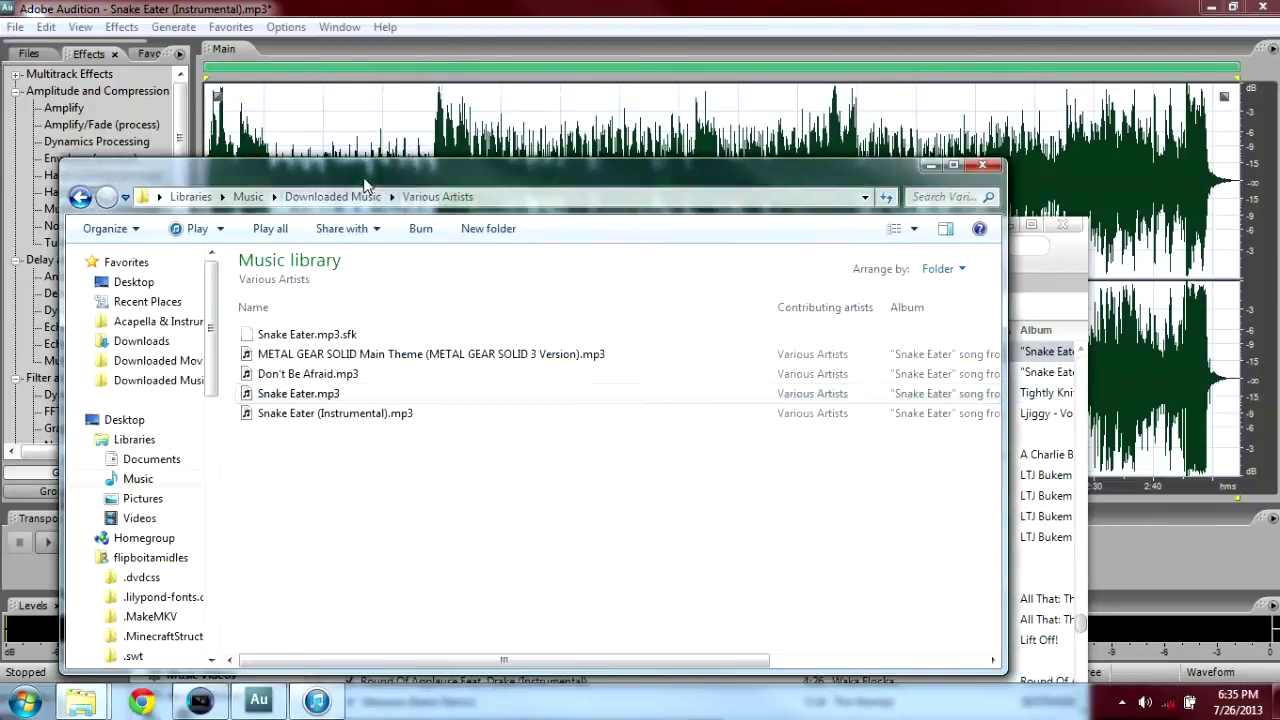
double_click(338, 421)
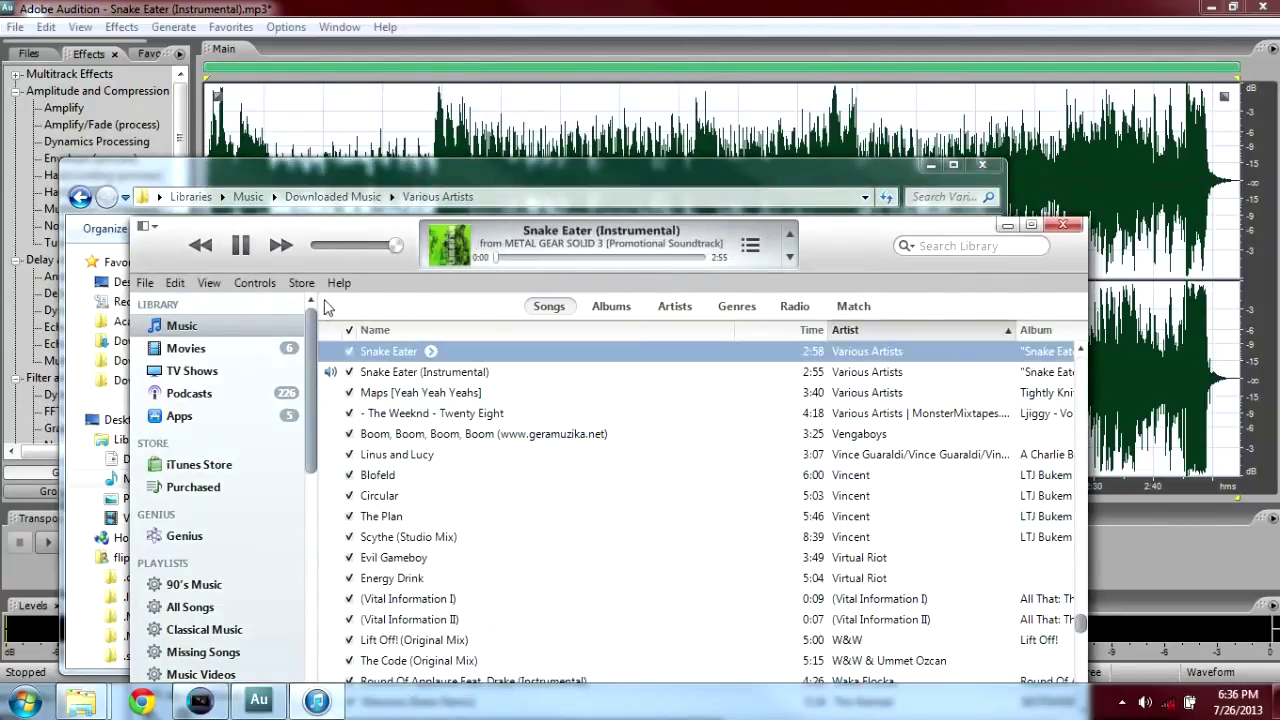
right_click(418, 378)
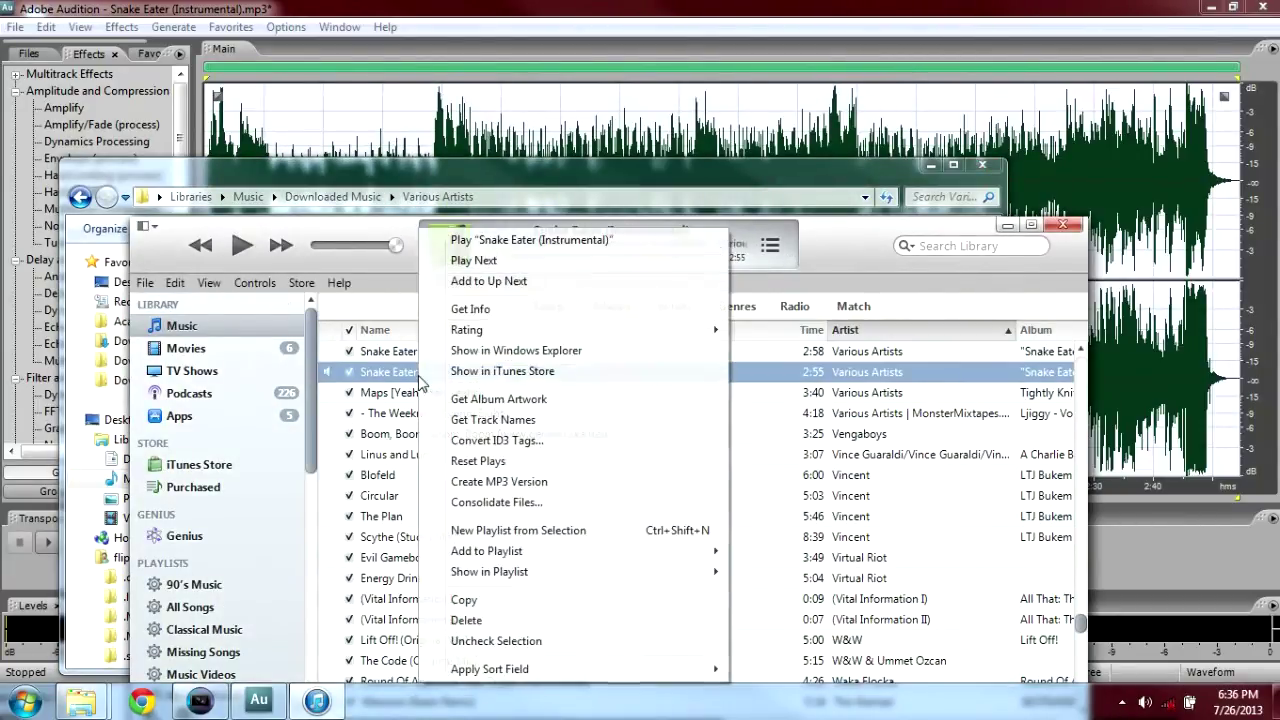
click(512, 309)
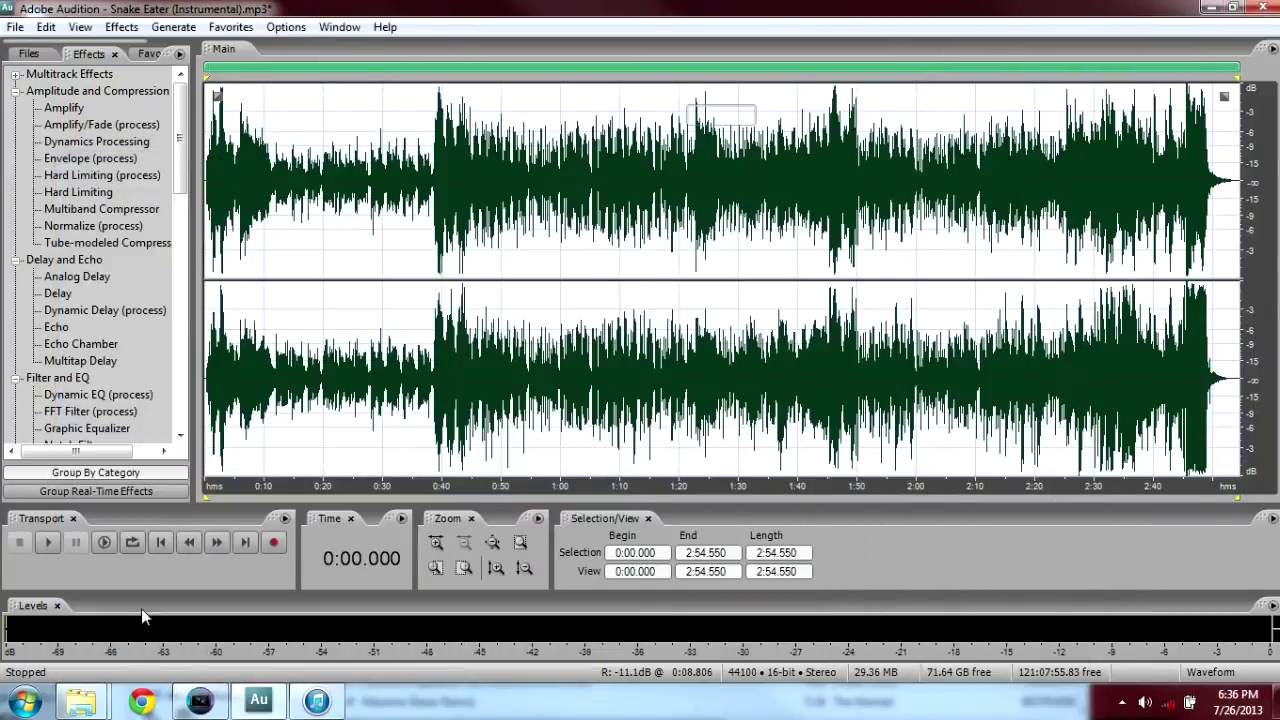
Load Snake Eater (Instrumental).mp3 into Audition and apply Effects > Invert to its waveform
mouse_move(85, 712)
click(120, 610)
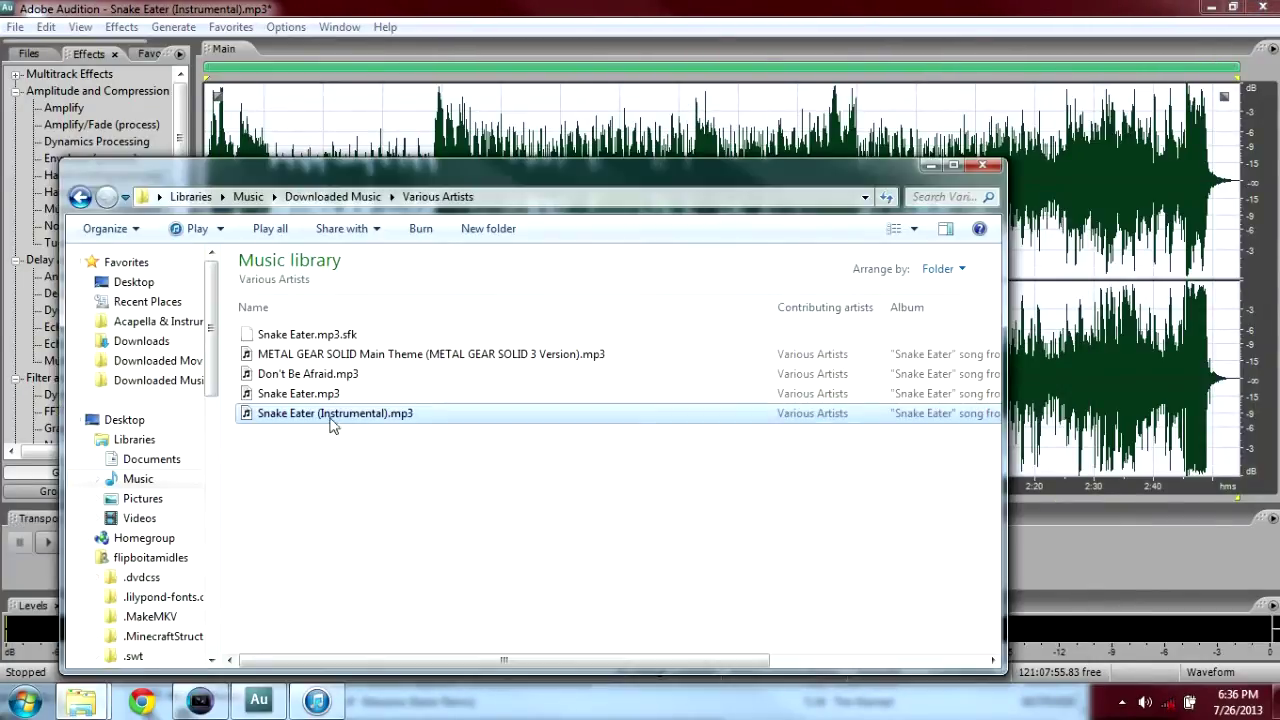
drag(455, 150, 458, 142)
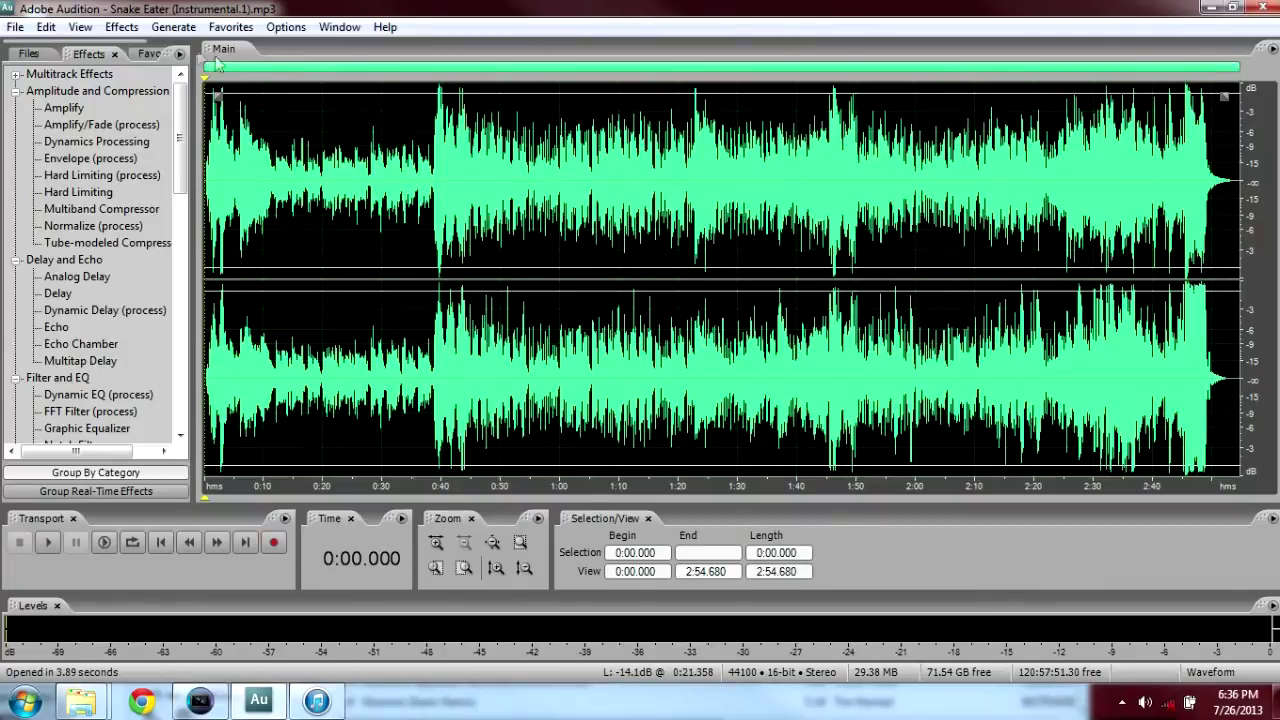
click(121, 27)
click(146, 79)
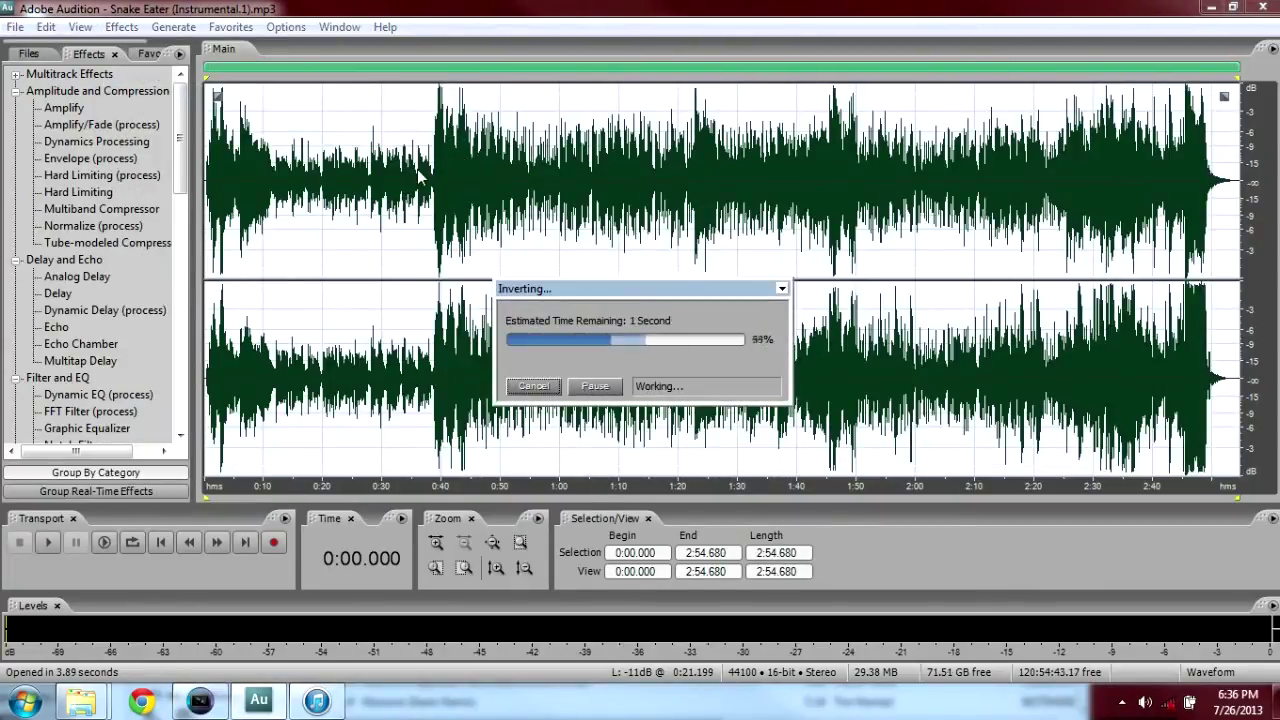
Insert the inverted instrumental into a new multitrack session and switch to Multitrack View (Default)
right_click(424, 153)
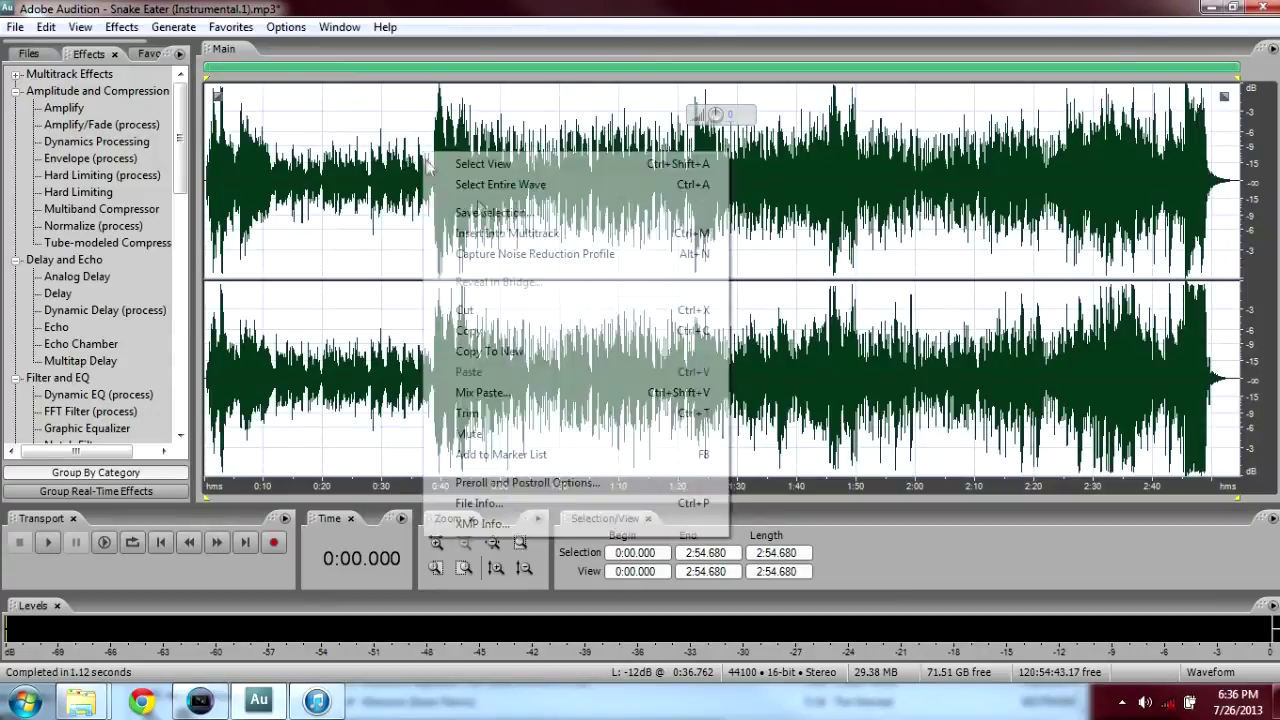
click(501, 240)
click(340, 27)
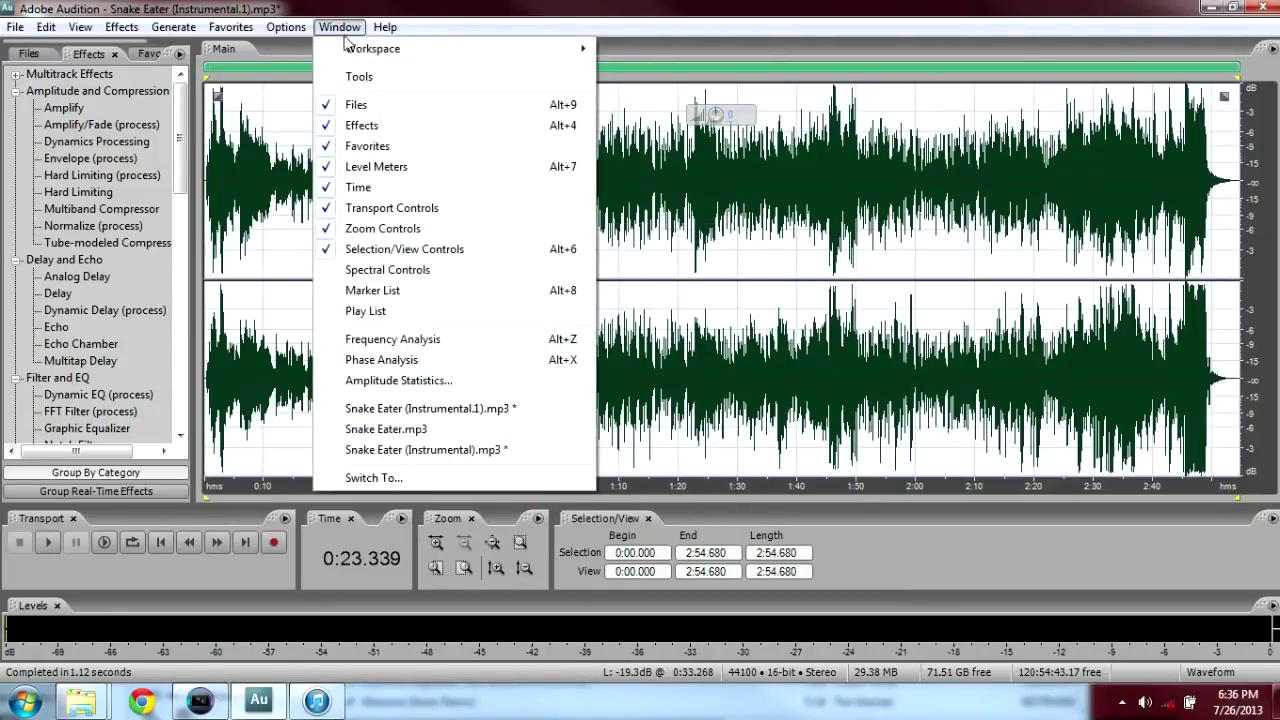
mouse_move(508, 51)
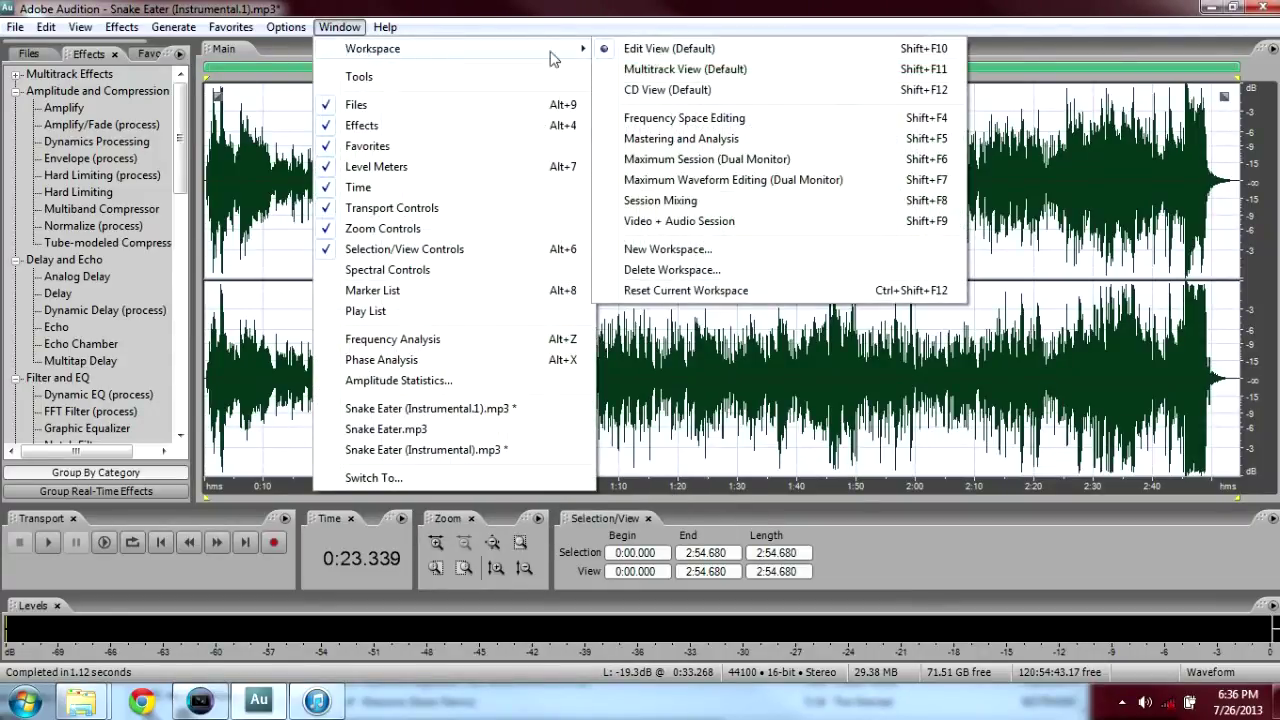
click(651, 71)
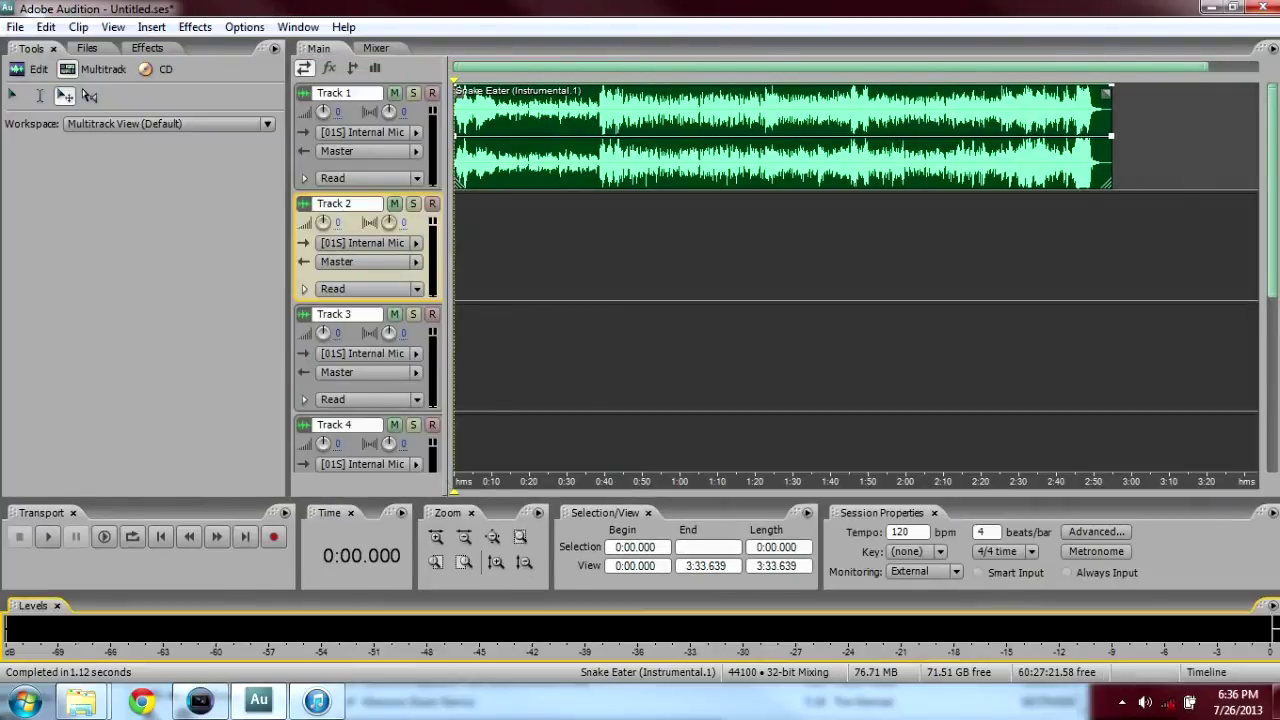
Drop Snake Eater.mp3 from the music folder onto Track 2, then zoom in on the tracks' start
mouse_move(80, 701)
click(163, 594)
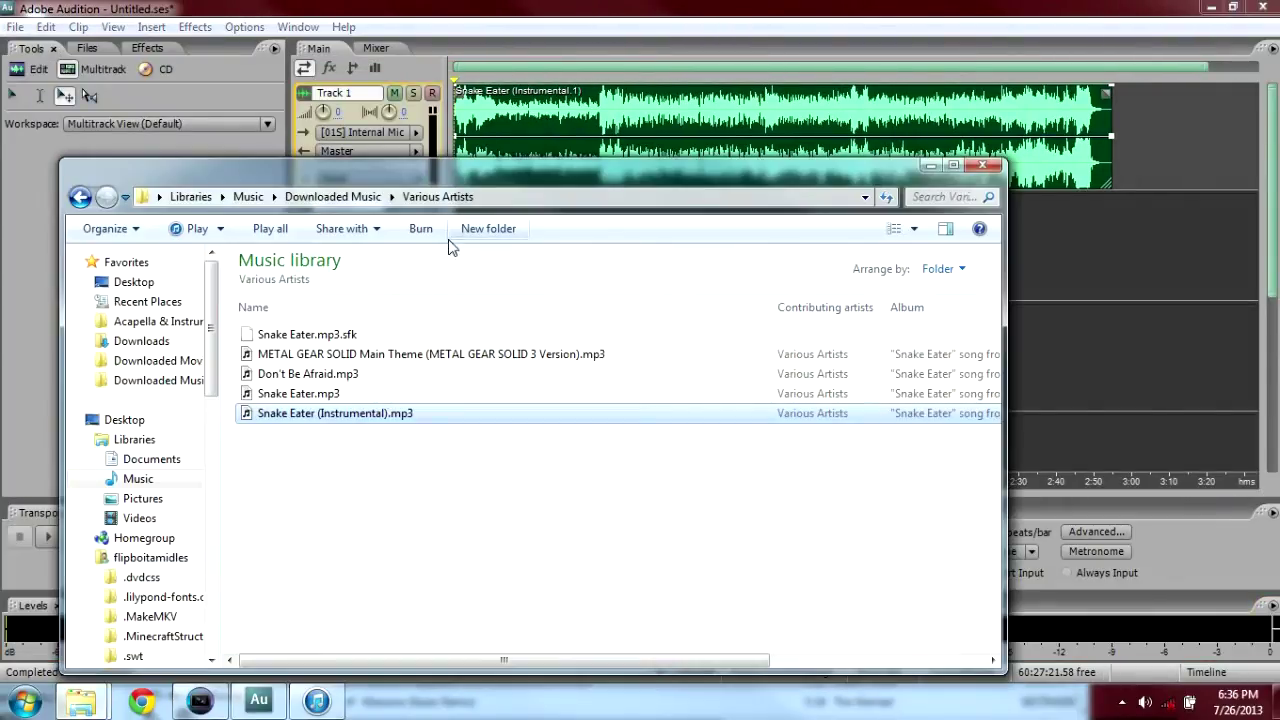
drag(401, 173, 321, 305)
drag(218, 525, 514, 256)
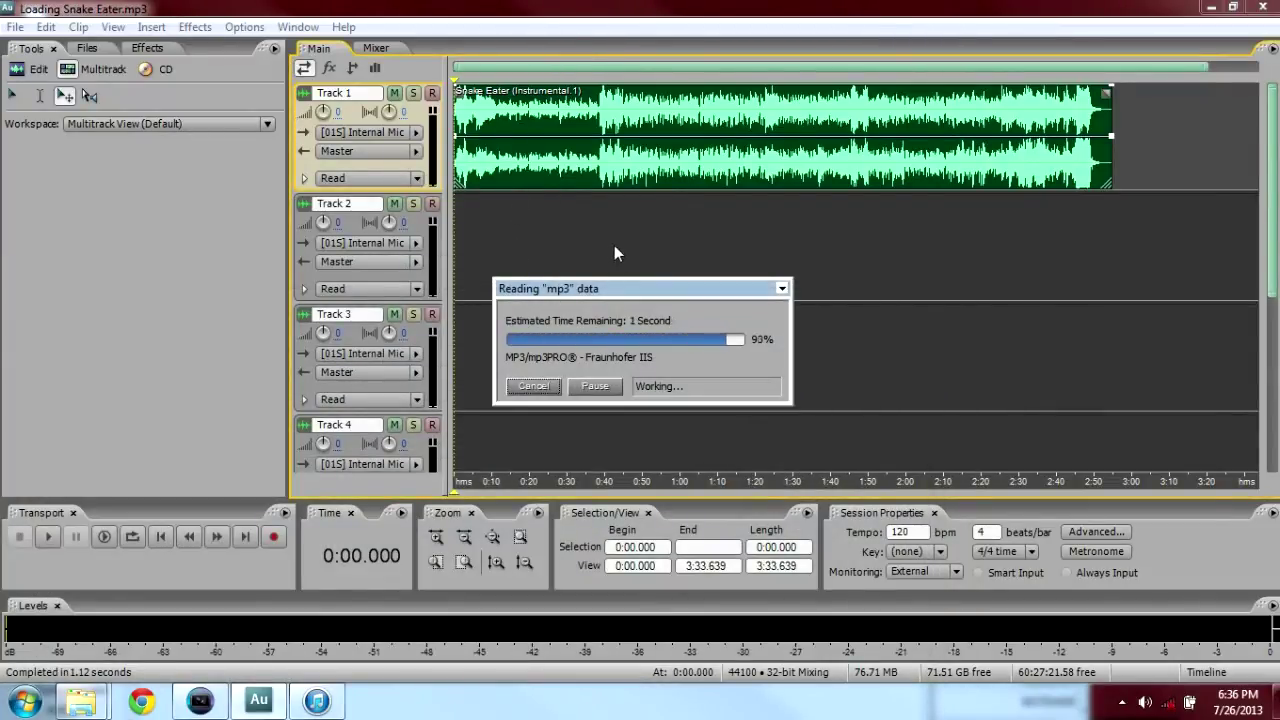
click(436, 537)
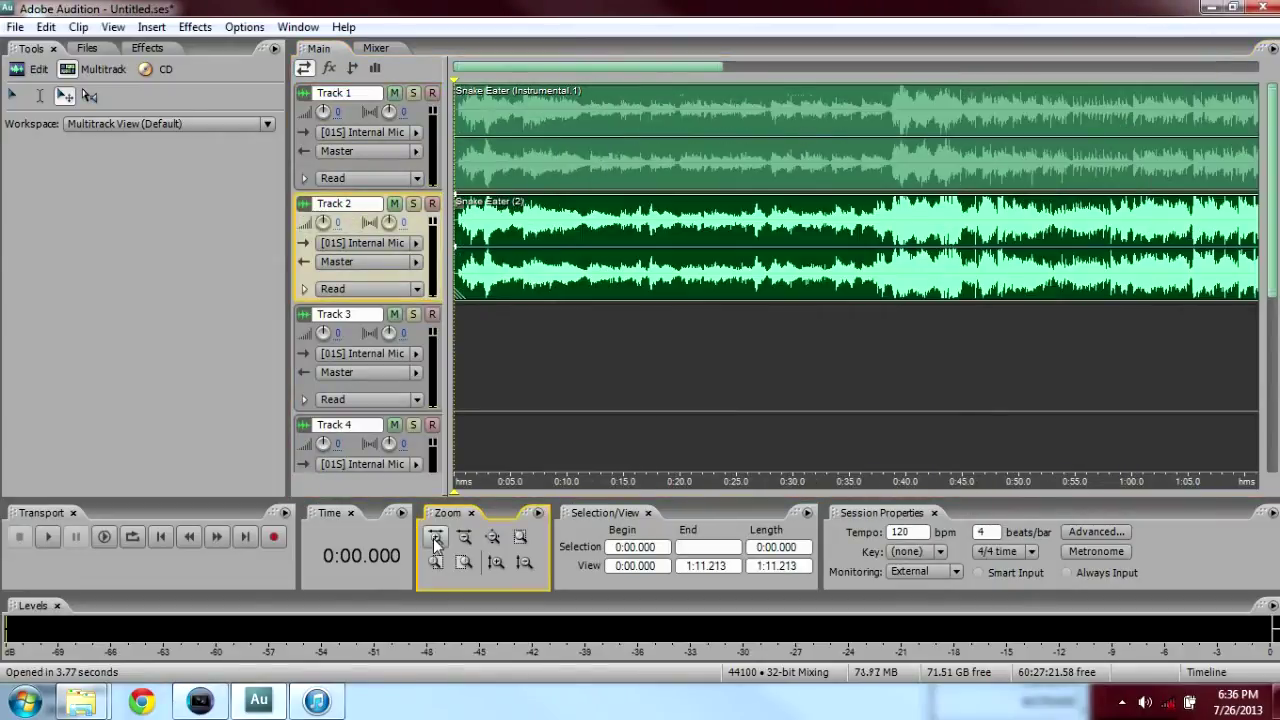
click(436, 537)
click(436, 537)
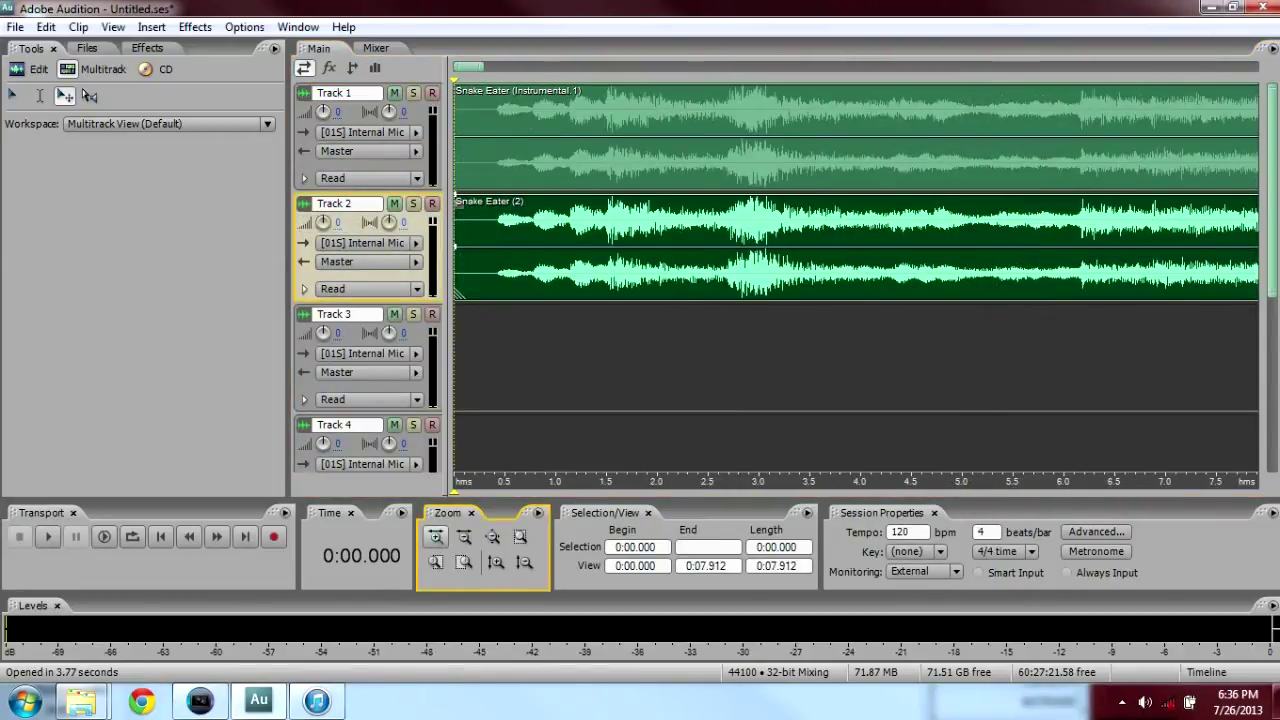
click(441, 540)
click(441, 540)
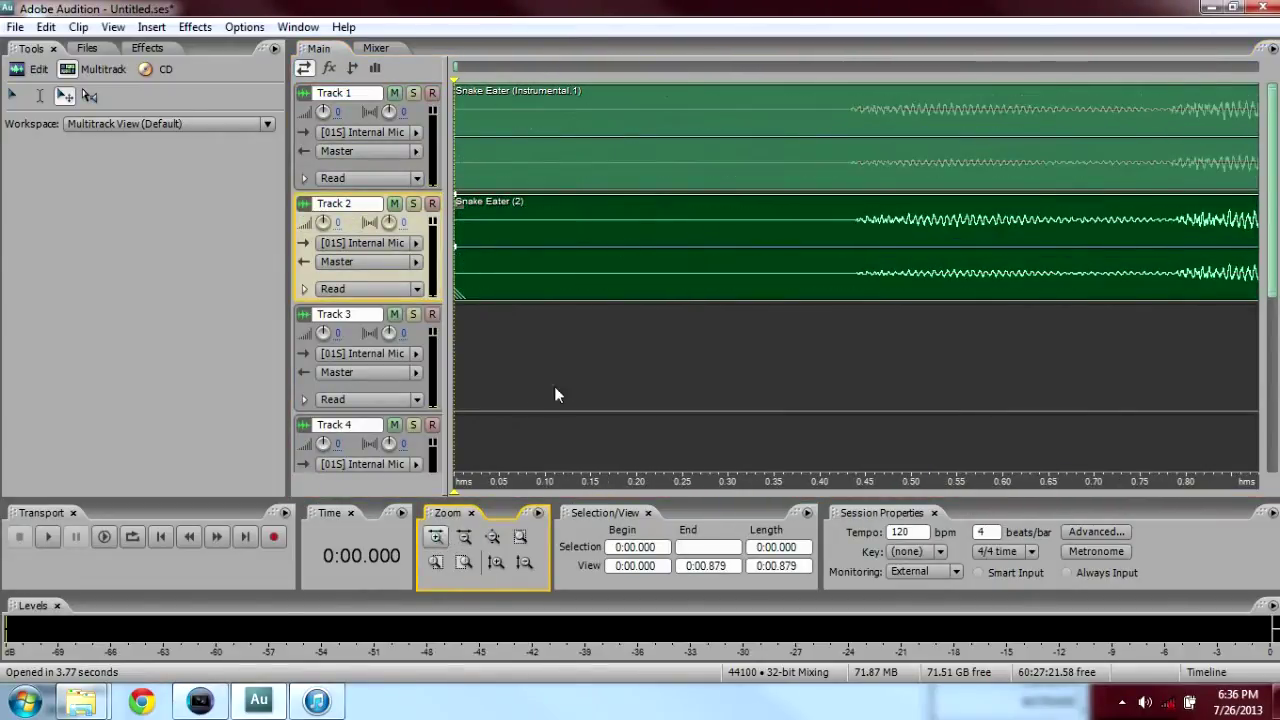
click(464, 537)
click(464, 537)
click(413, 204)
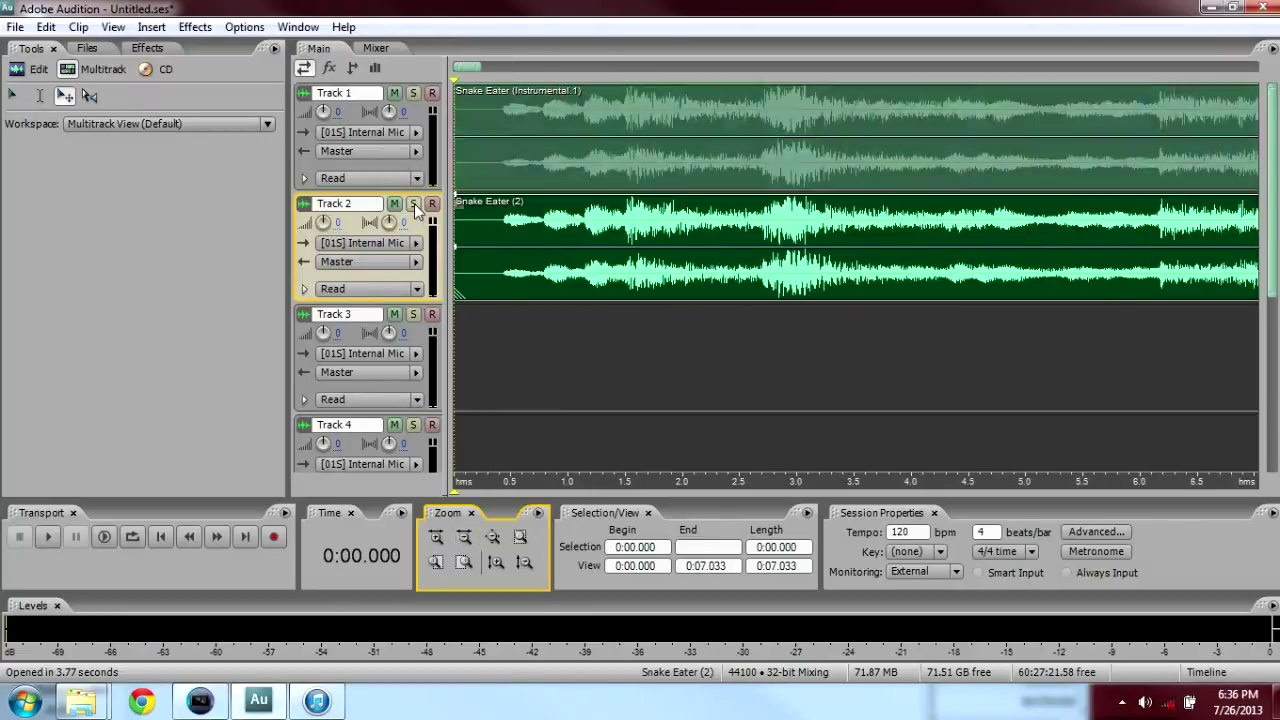
key(space)
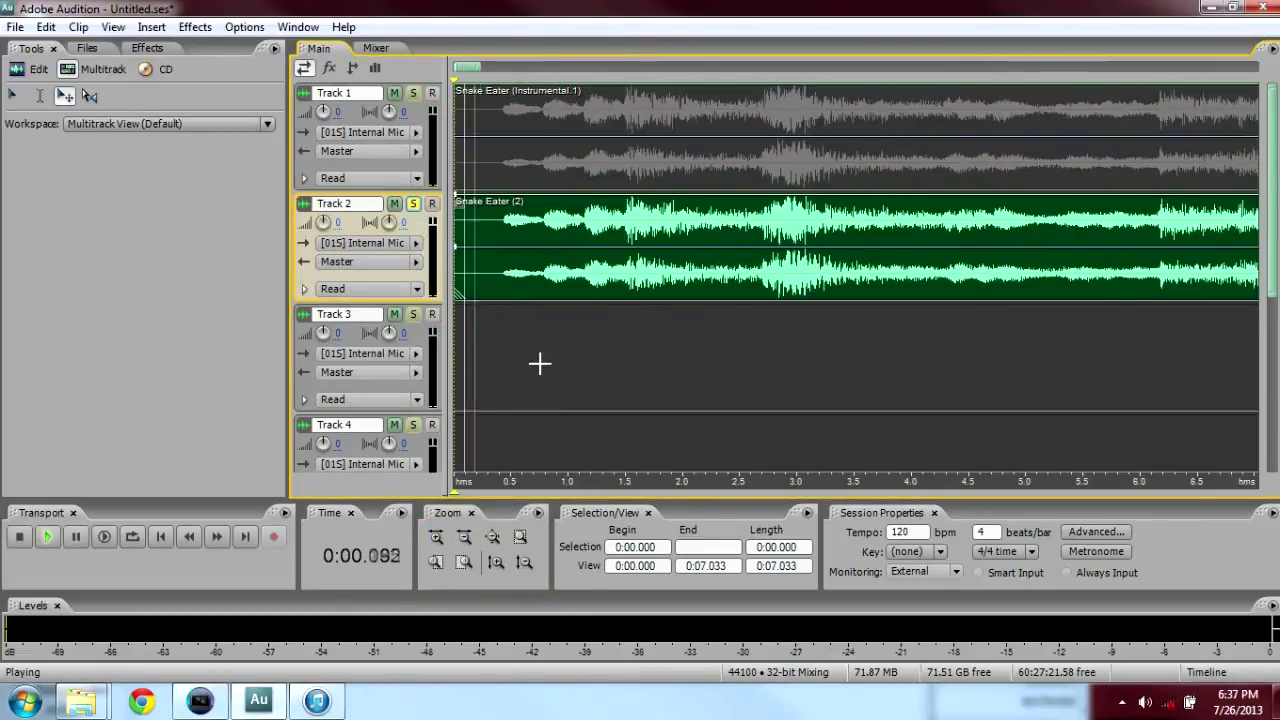
click(464, 537)
click(464, 537)
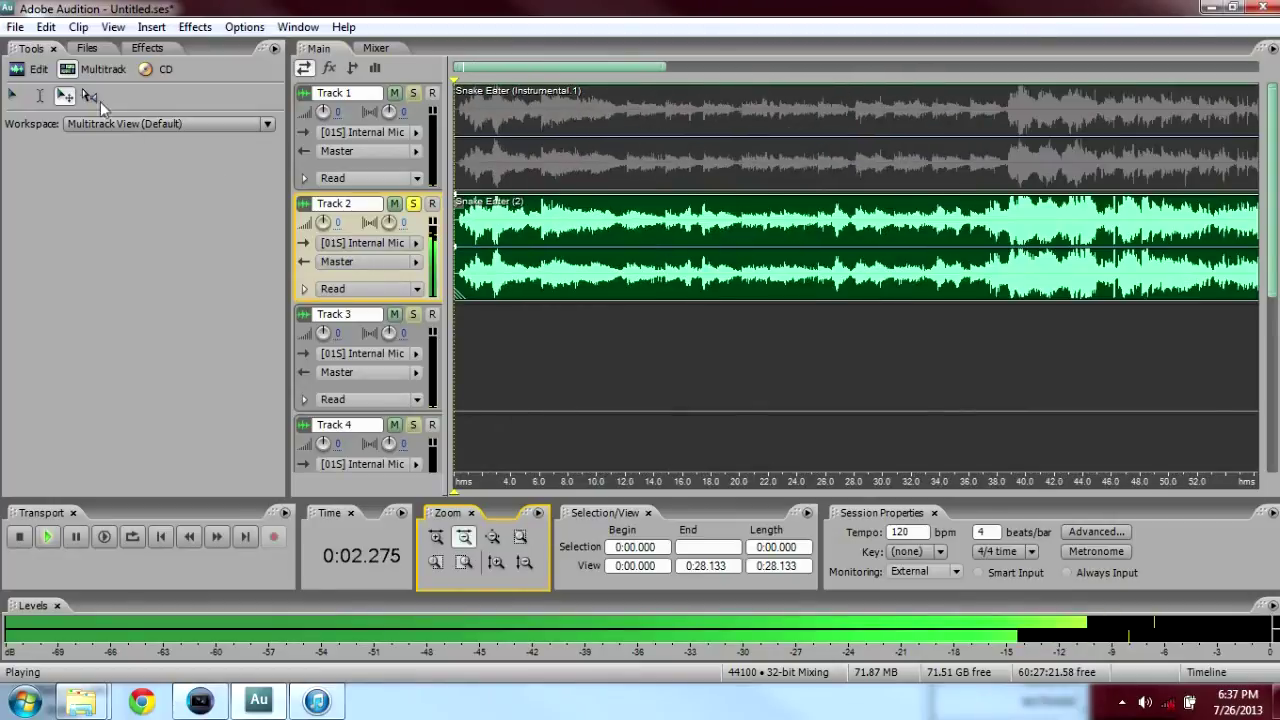
click(39, 95)
click(739, 325)
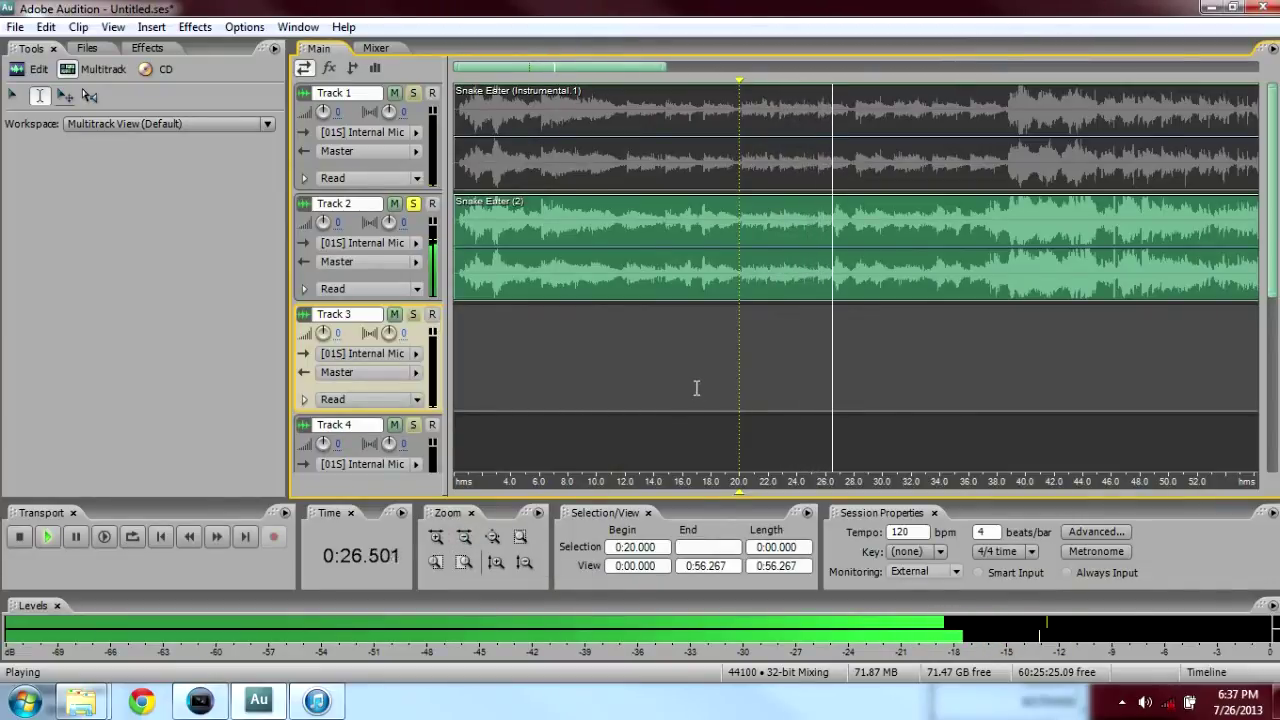
key(space)
click(413, 203)
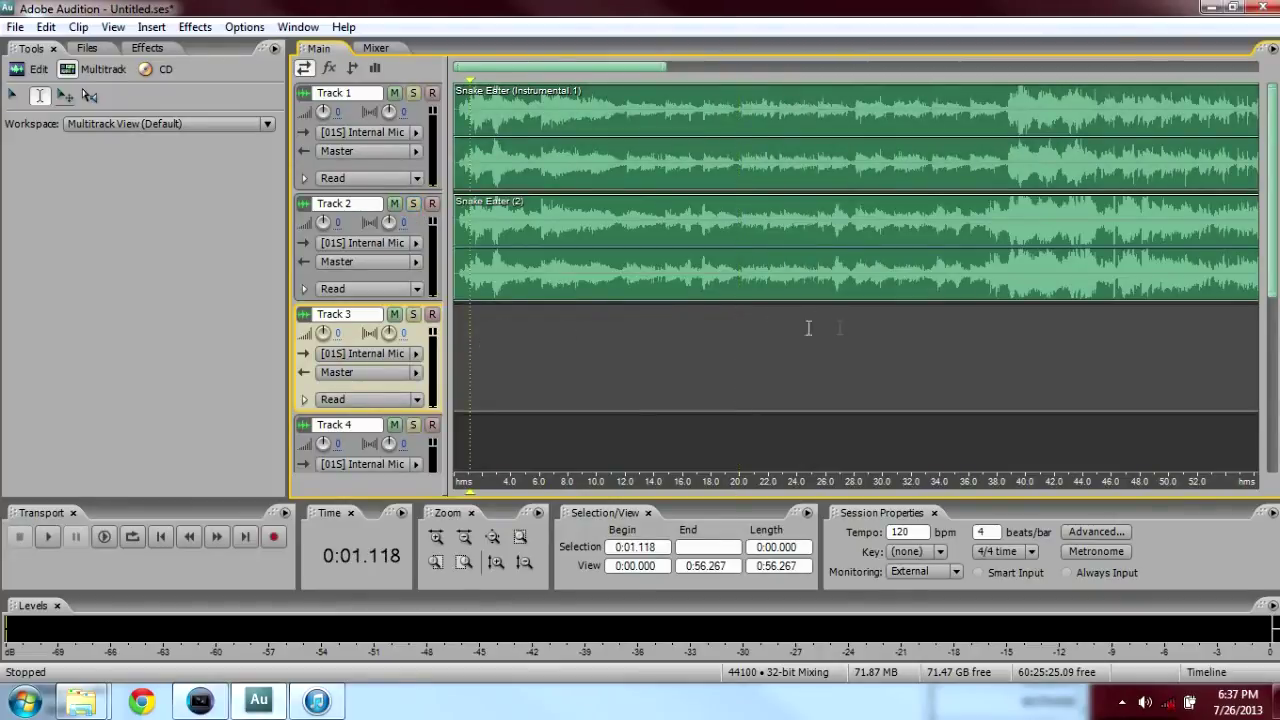
Zoom in at 0:12.150 and shift Track 1's instrumental clip slightly right to line up peaks
click(436, 536)
click(881, 315)
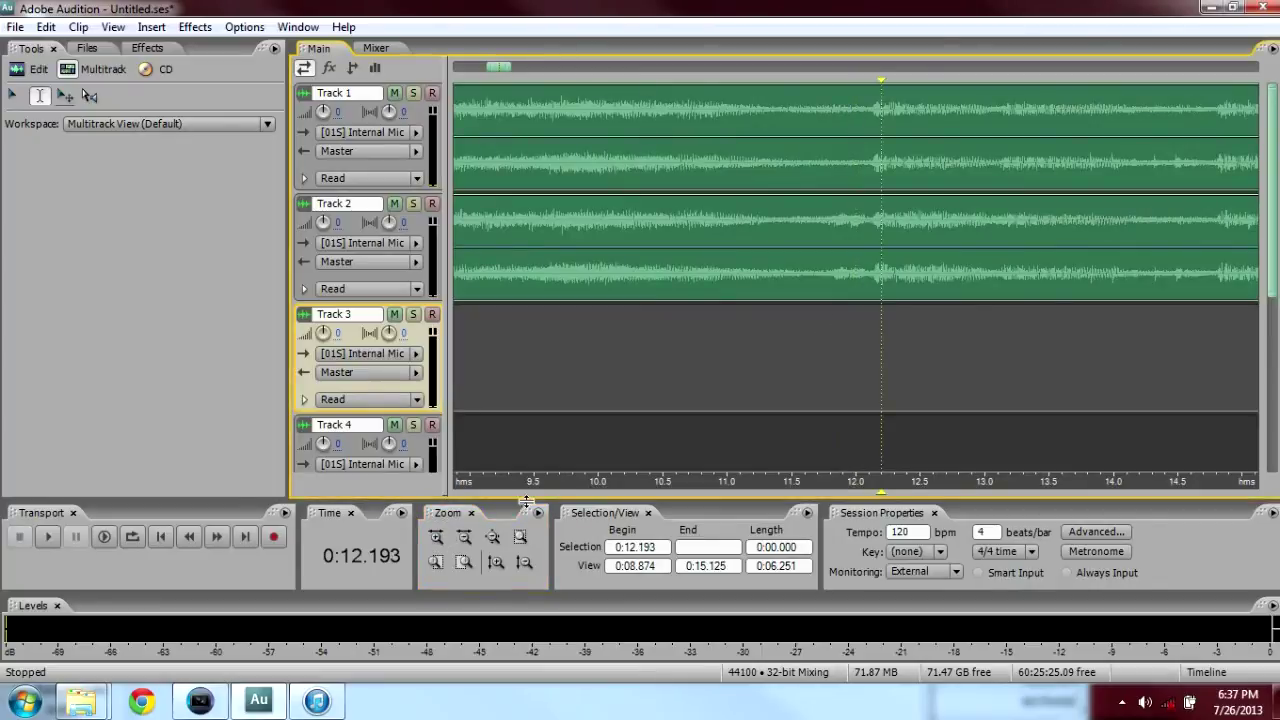
click(436, 536)
click(703, 340)
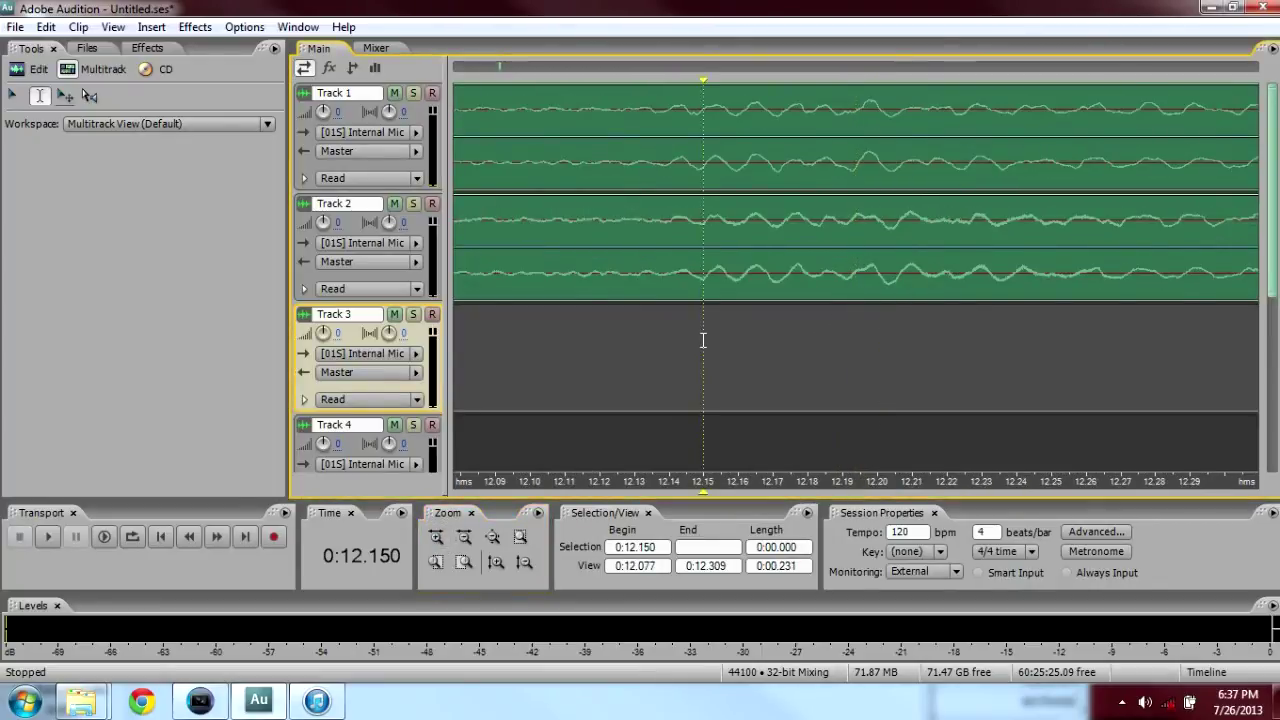
click(64, 95)
drag(760, 115, 772, 115)
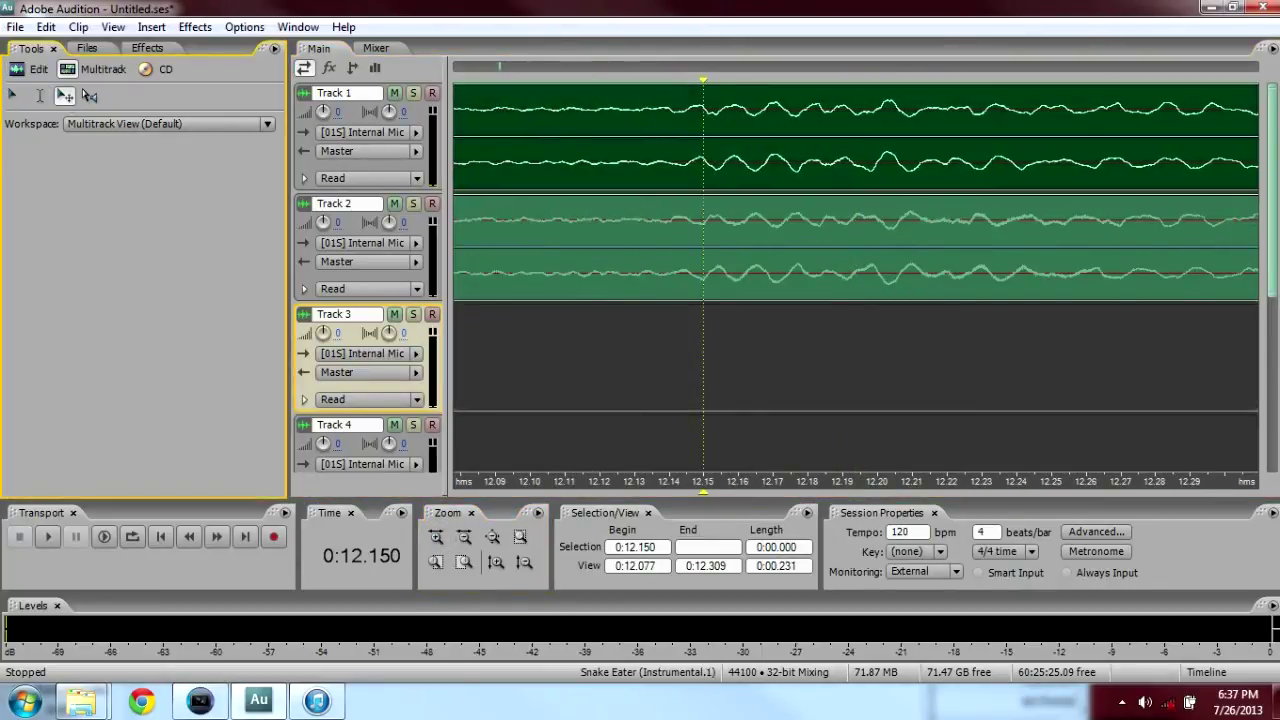
Zoom tightly around 12.150 seconds and play the tracks repeatedly to hear whether they cancel
click(436, 536)
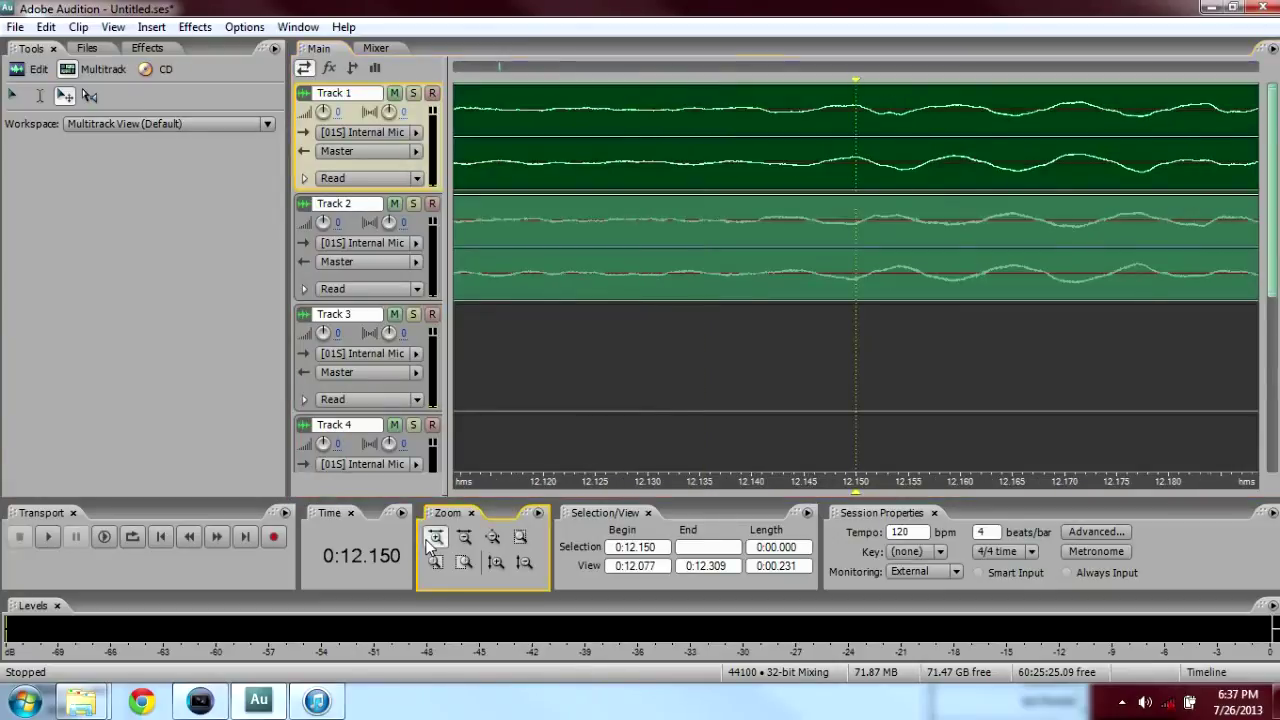
click(436, 536)
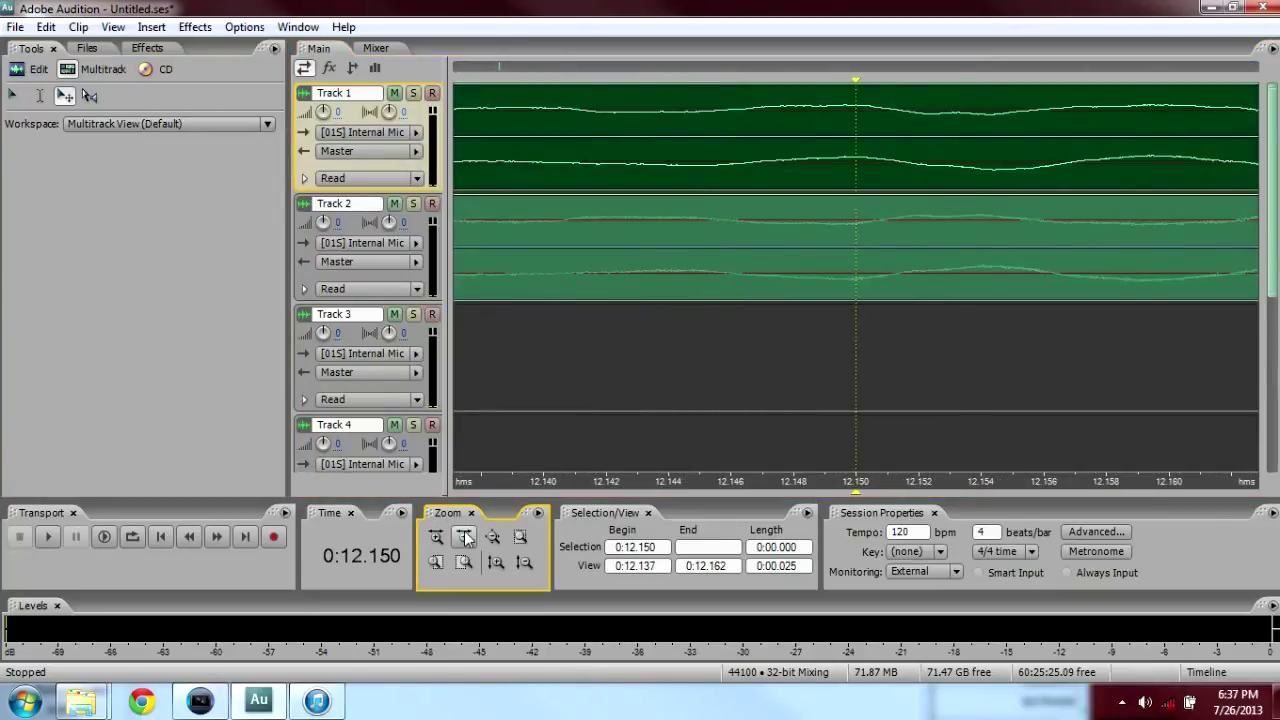
click(466, 537)
drag(498, 70, 491, 72)
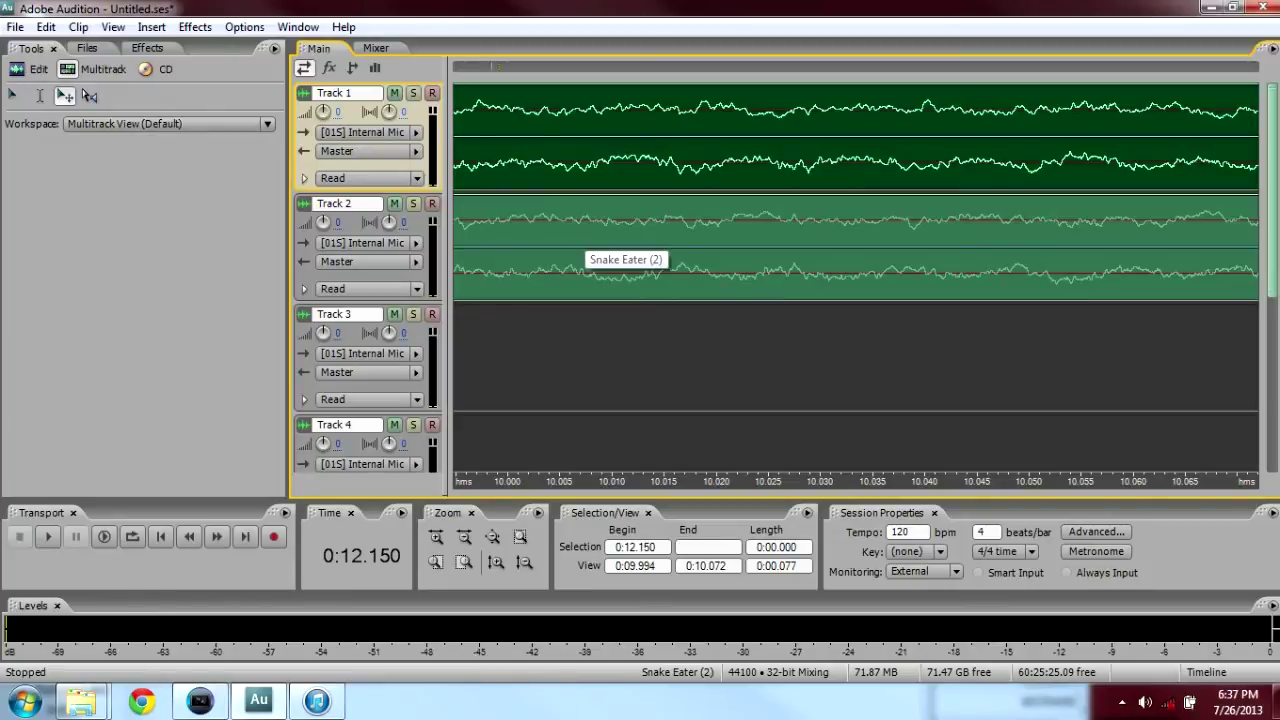
key(space)
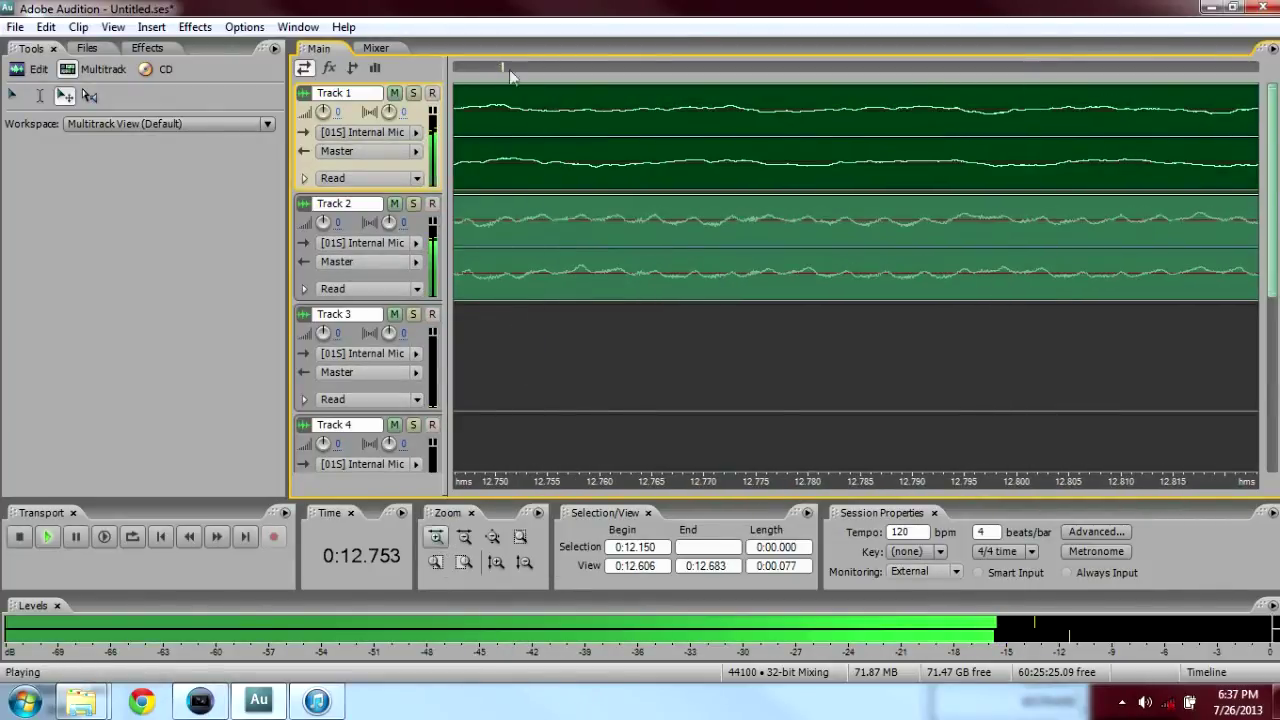
key(space)
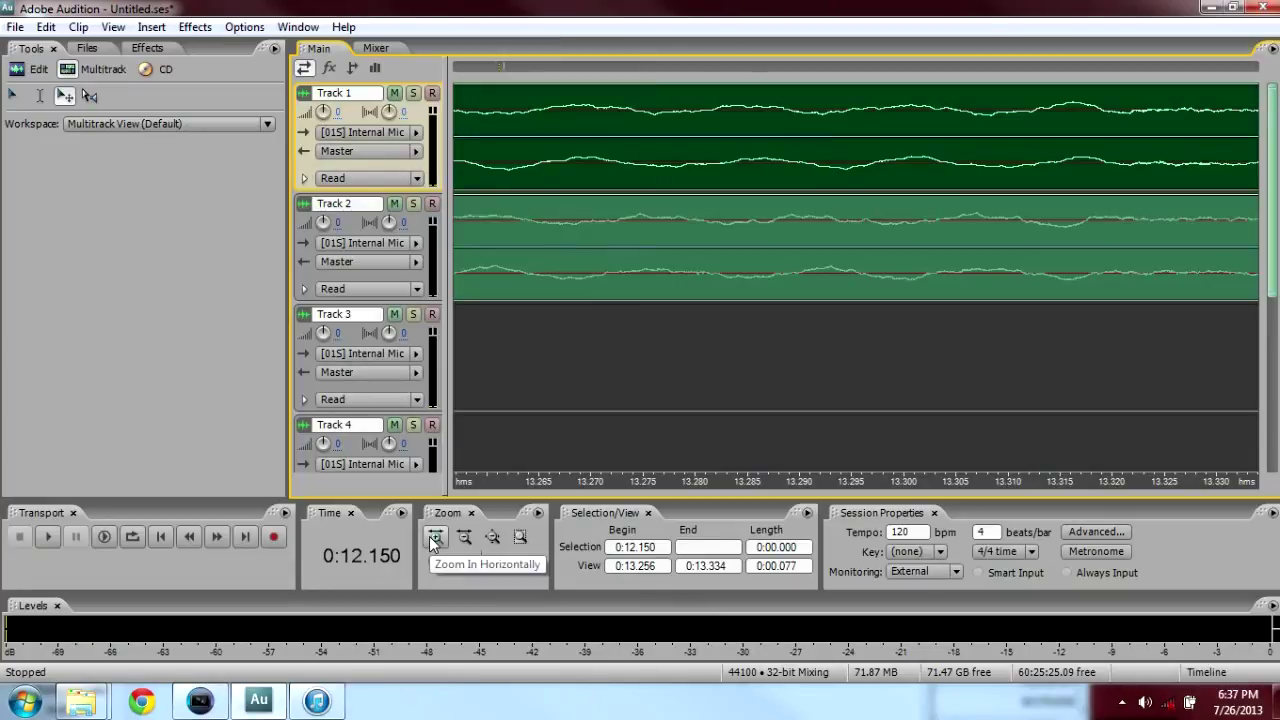
key(space)
key(space)
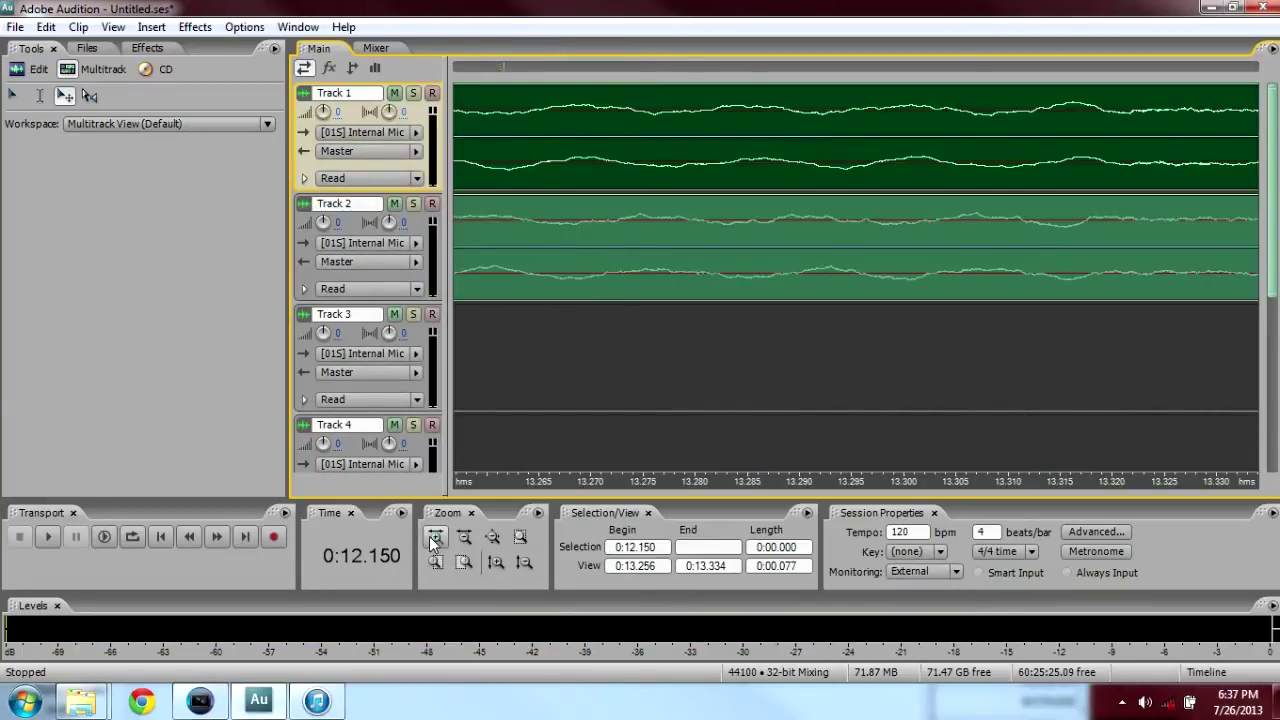
key(space)
Move the playback position to 0:13.152, zoom in tightly and select Track 1's instrumental clip
click(429, 536)
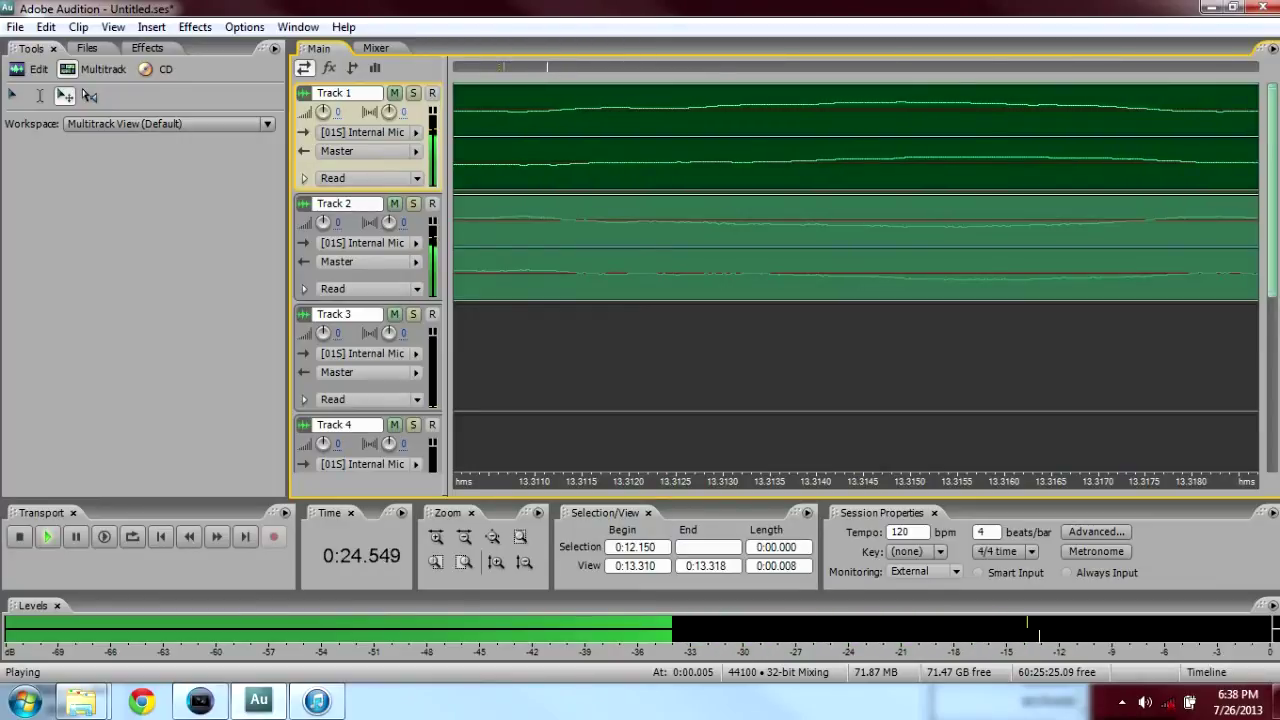
click(469, 537)
click(63, 97)
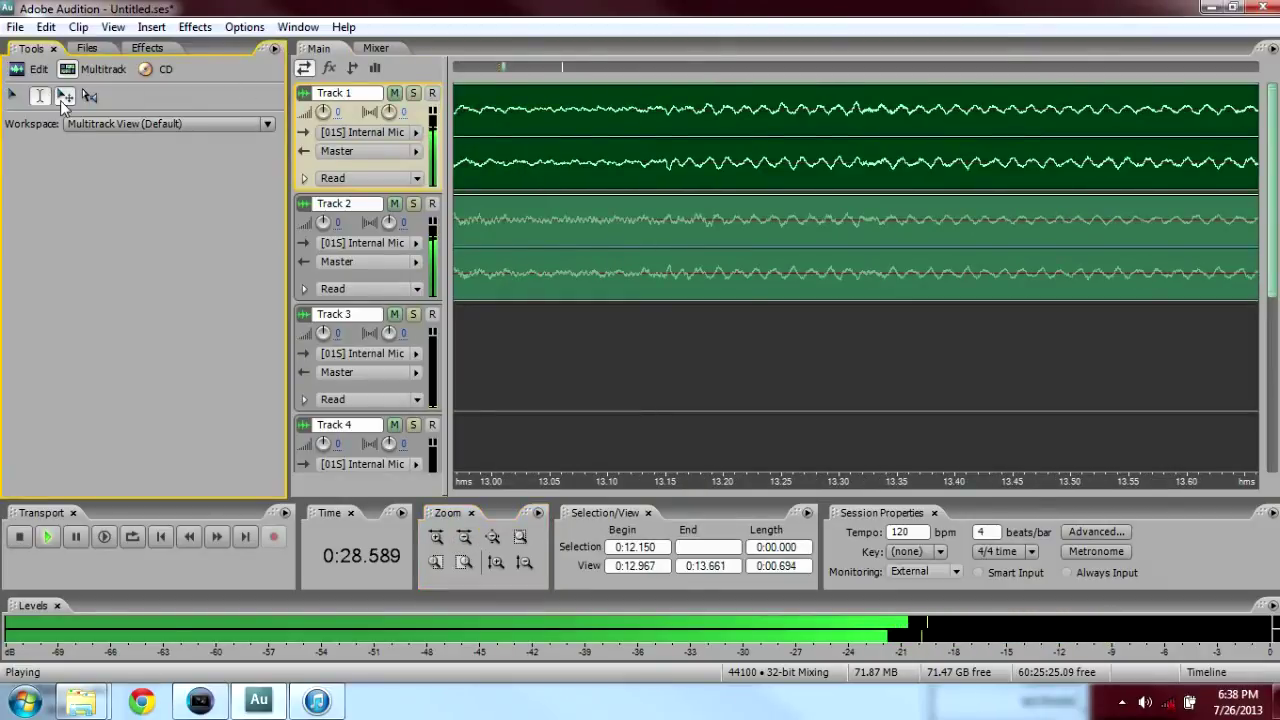
click(670, 324)
click(435, 537)
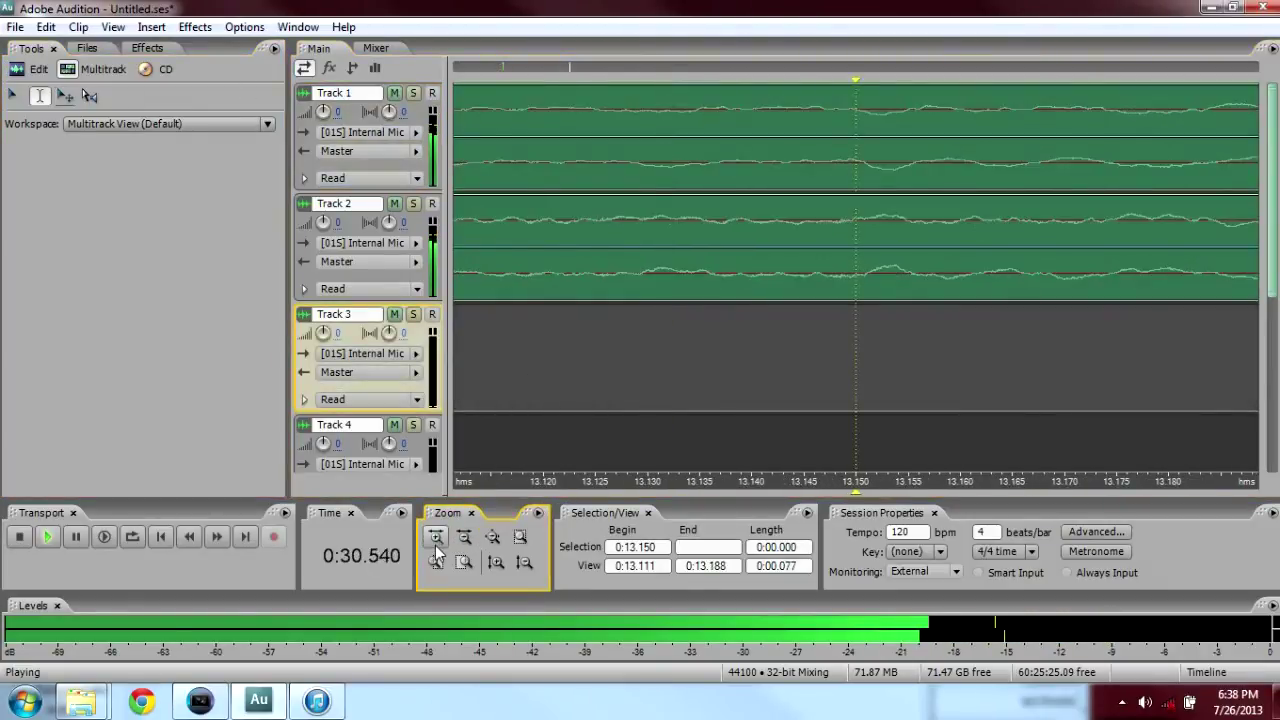
click(883, 372)
click(435, 537)
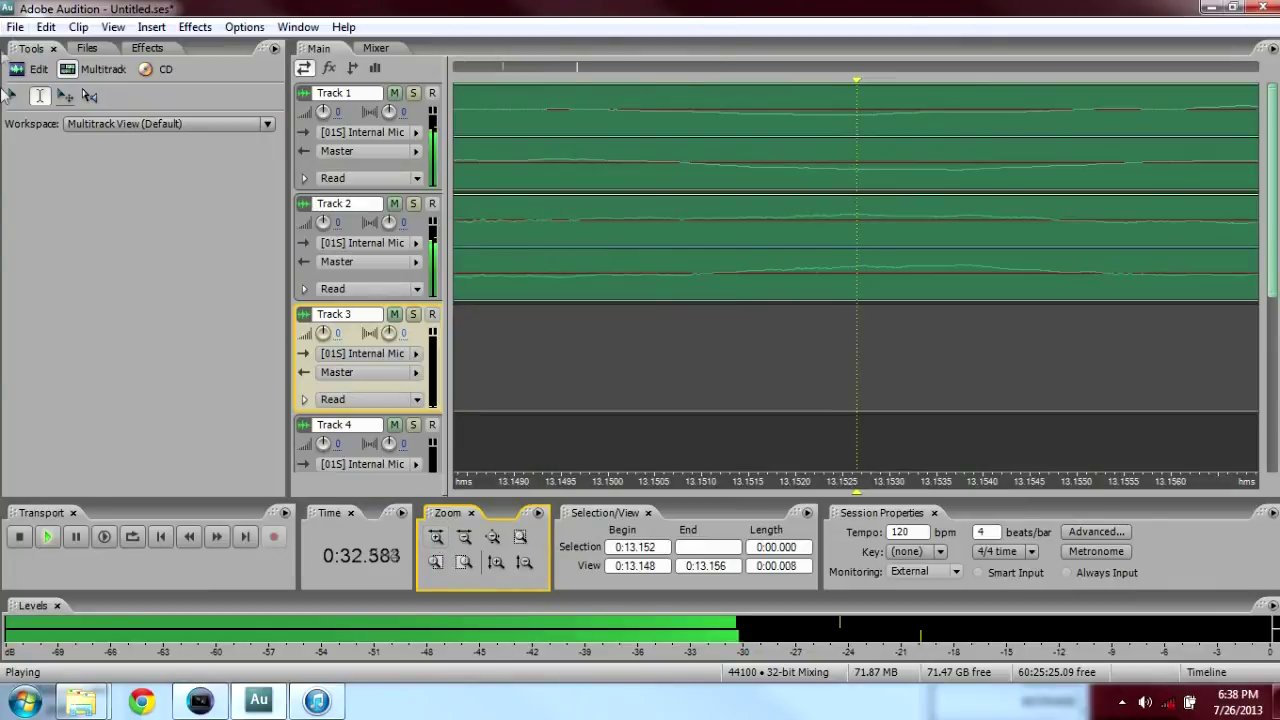
click(64, 96)
click(700, 150)
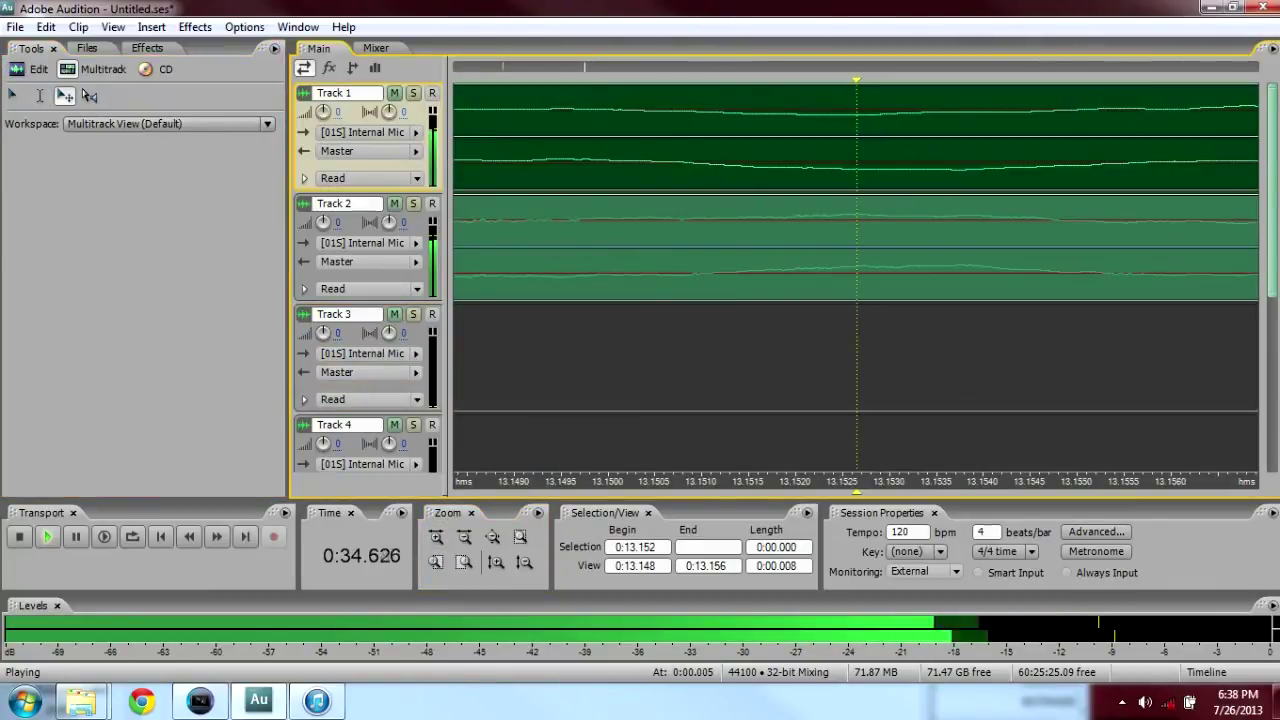
Magnify the waveforms further while replaying the mix to compare Track 1 and Track 2
click(435, 537)
click(435, 537)
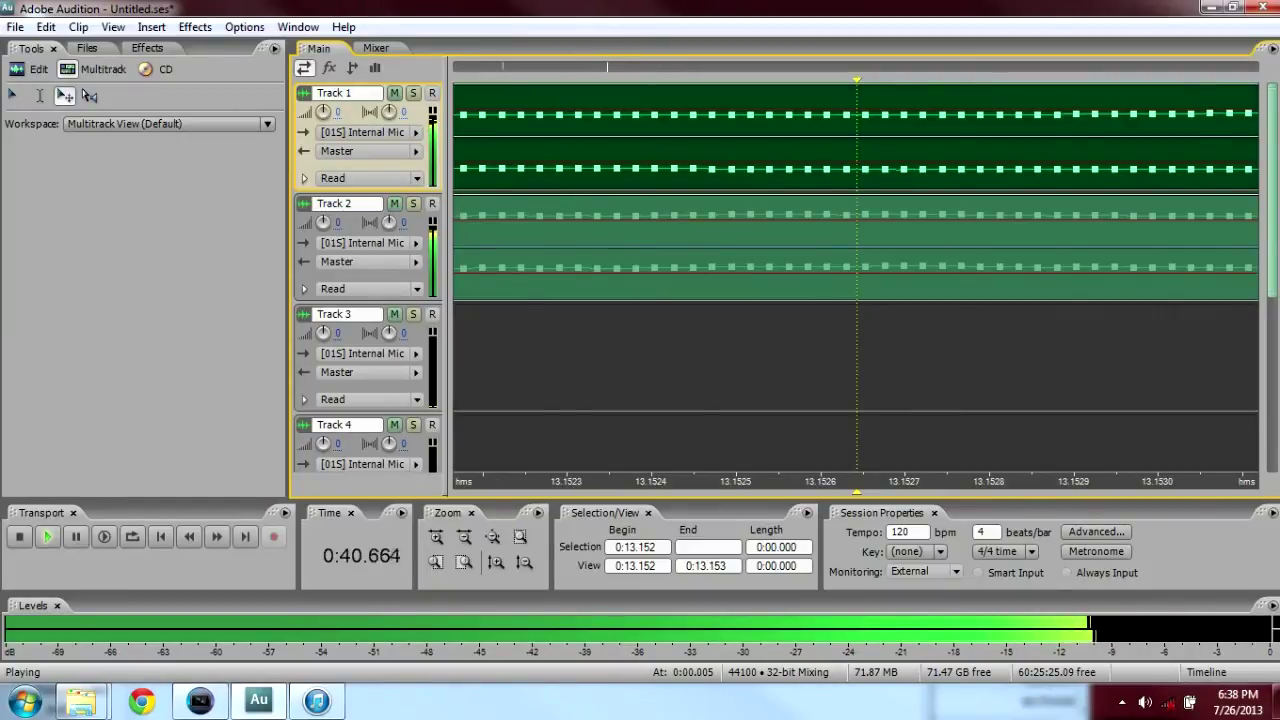
key(space)
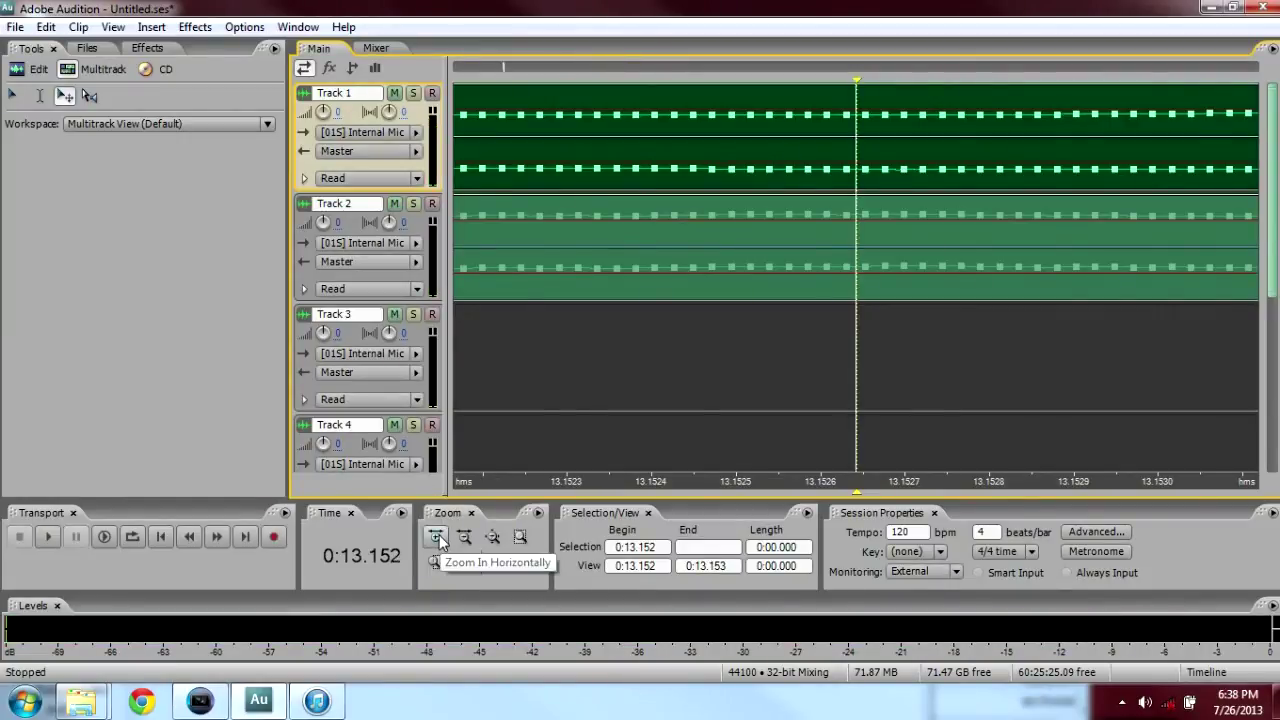
key(space)
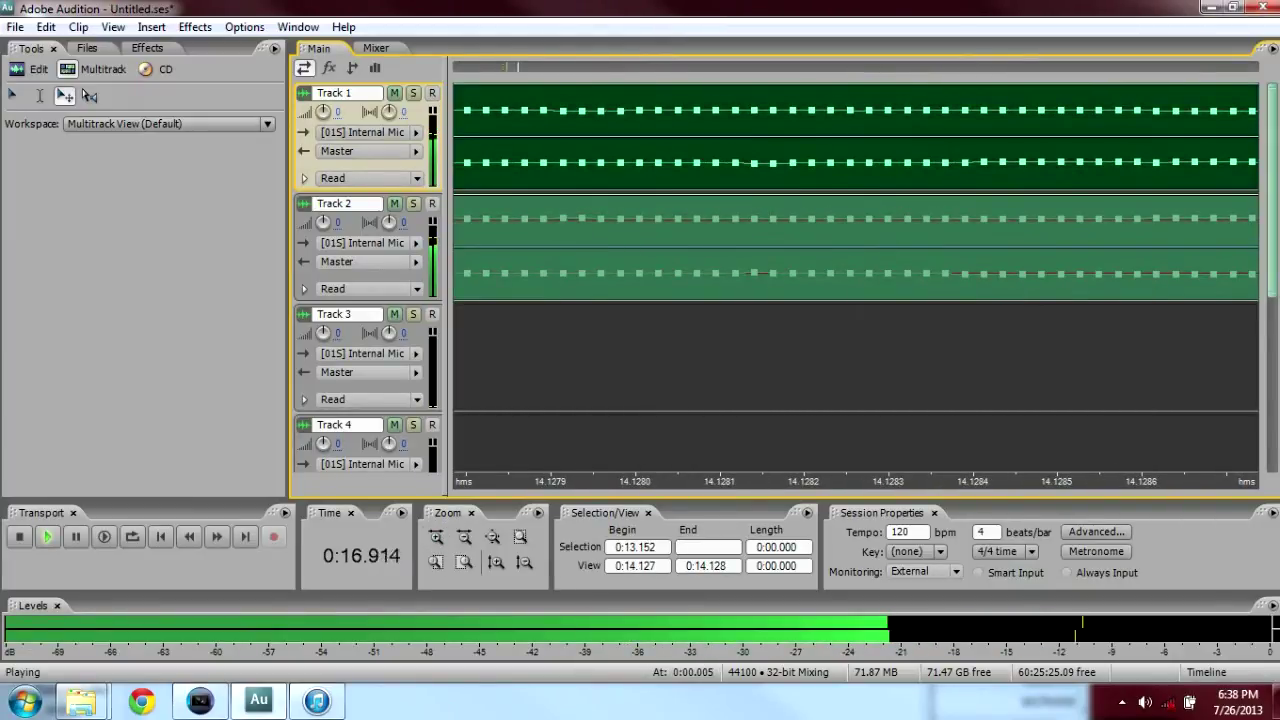
click(466, 538)
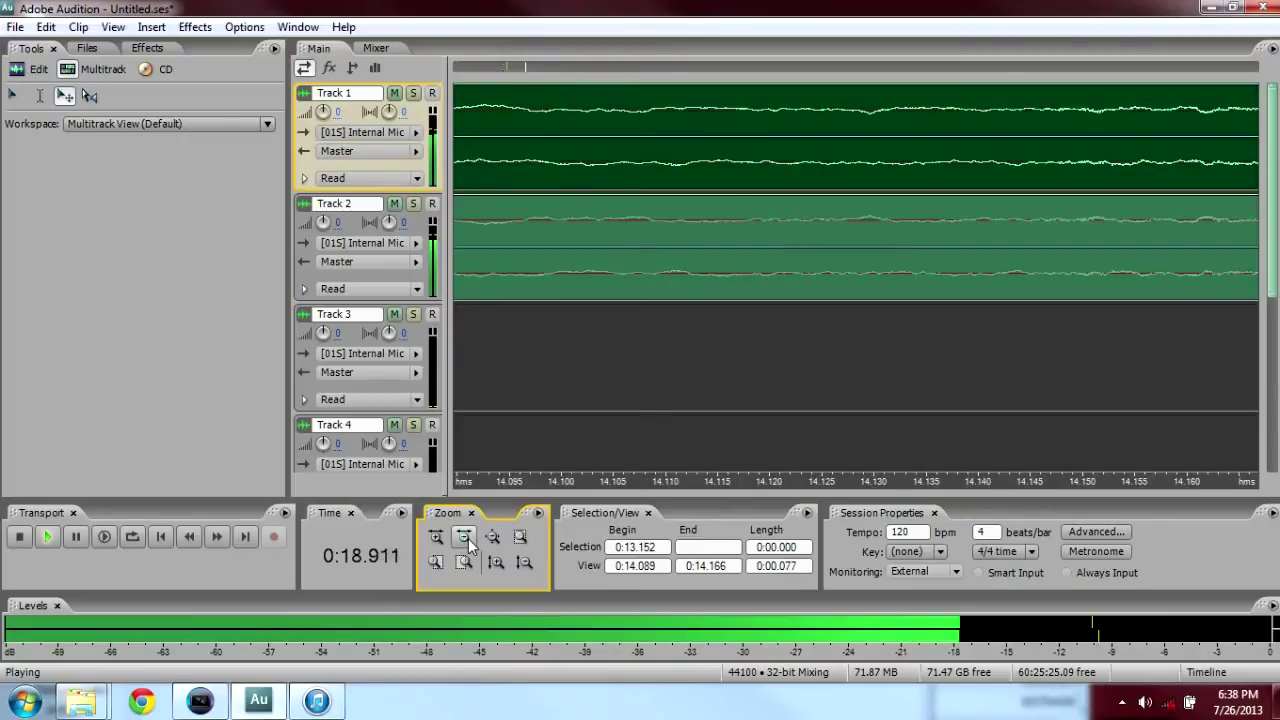
click(436, 538)
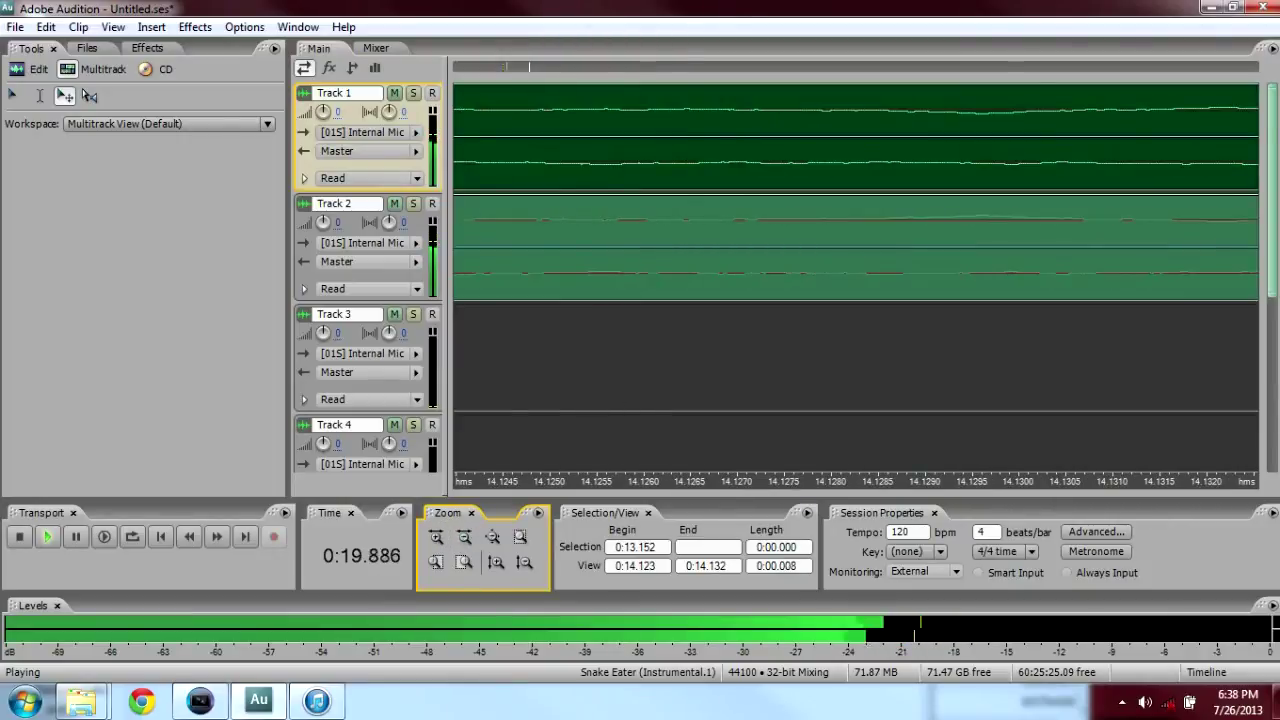
click(436, 538)
key(space)
Play at individual-sample zoom, then stop and widen the view back to several seconds
click(505, 68)
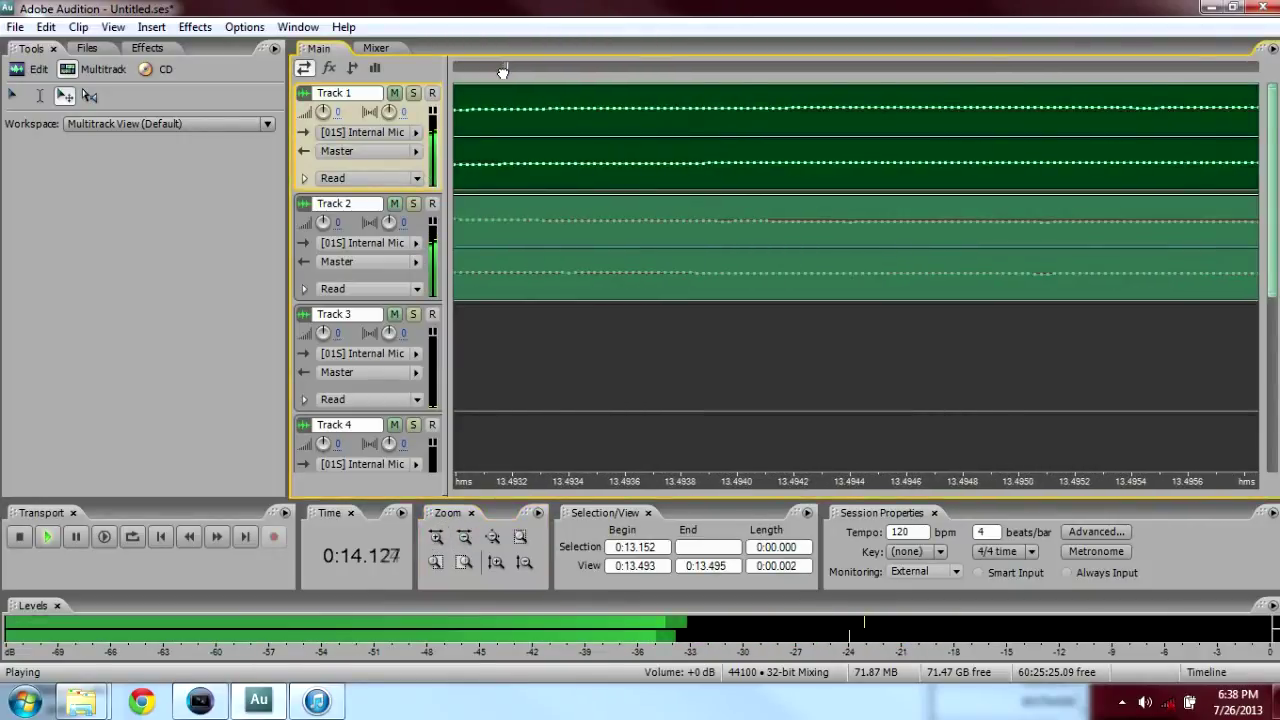
click(437, 537)
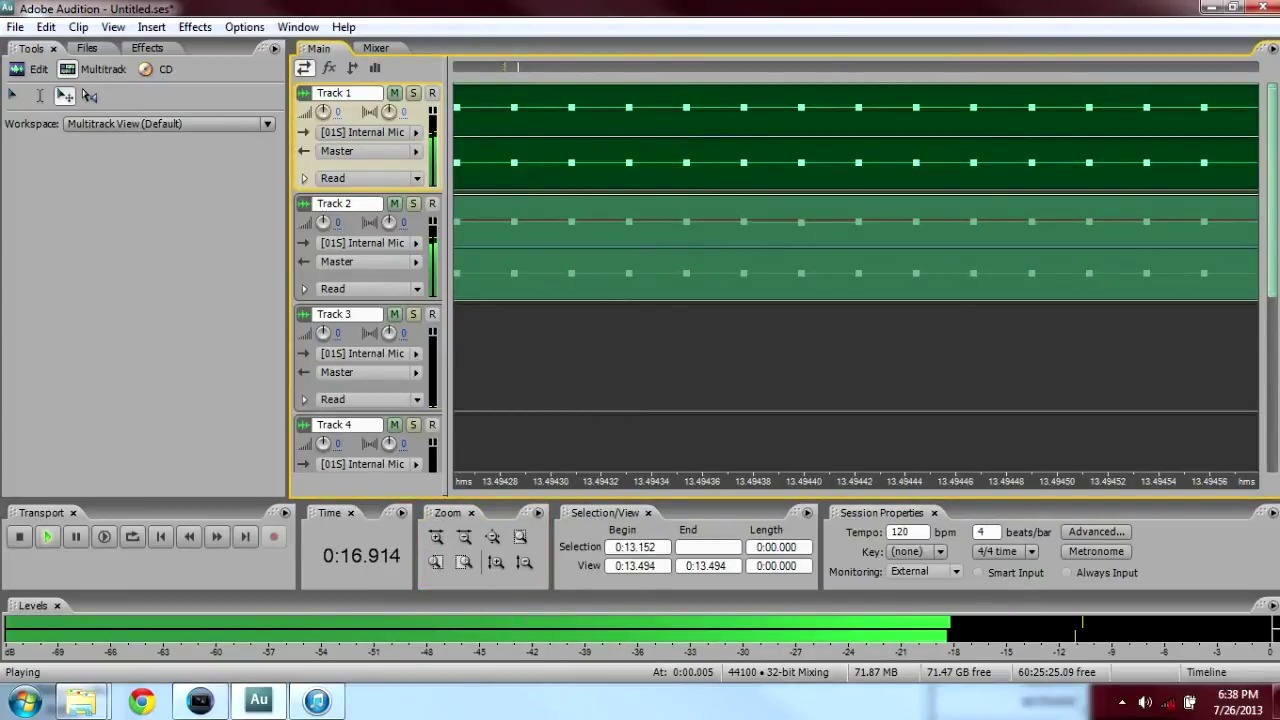
click(464, 538)
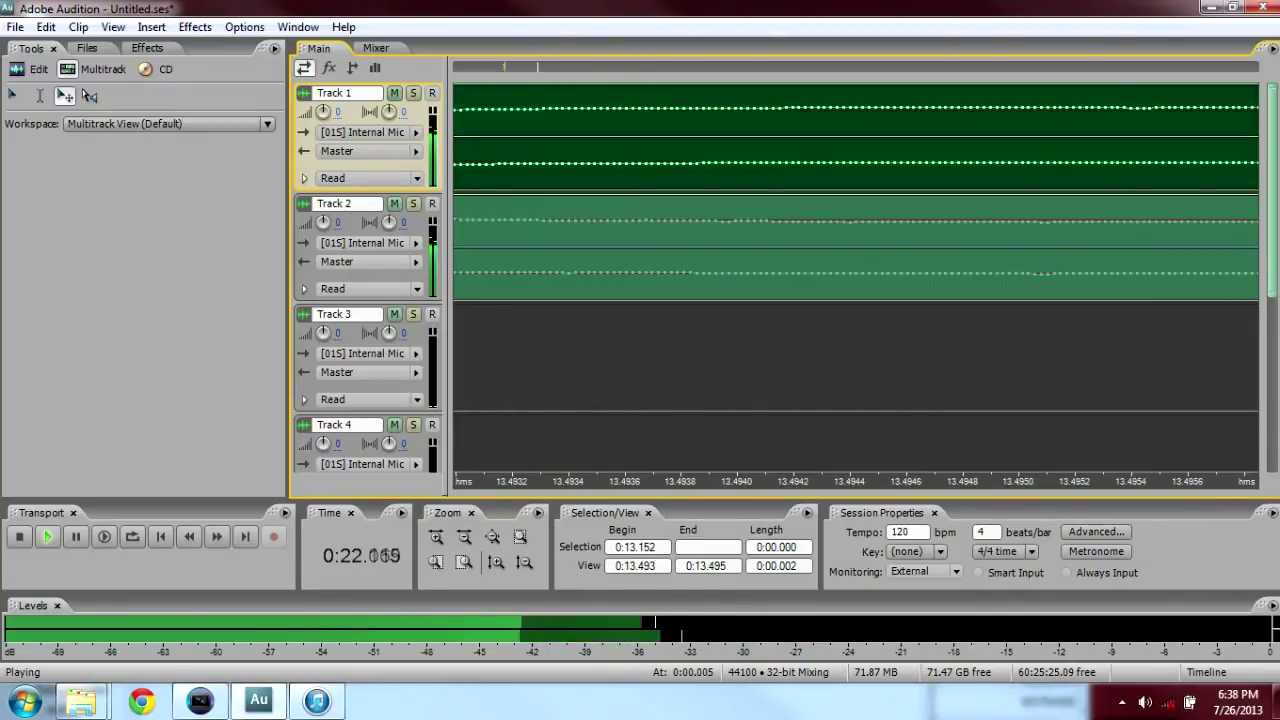
key(space)
click(464, 538)
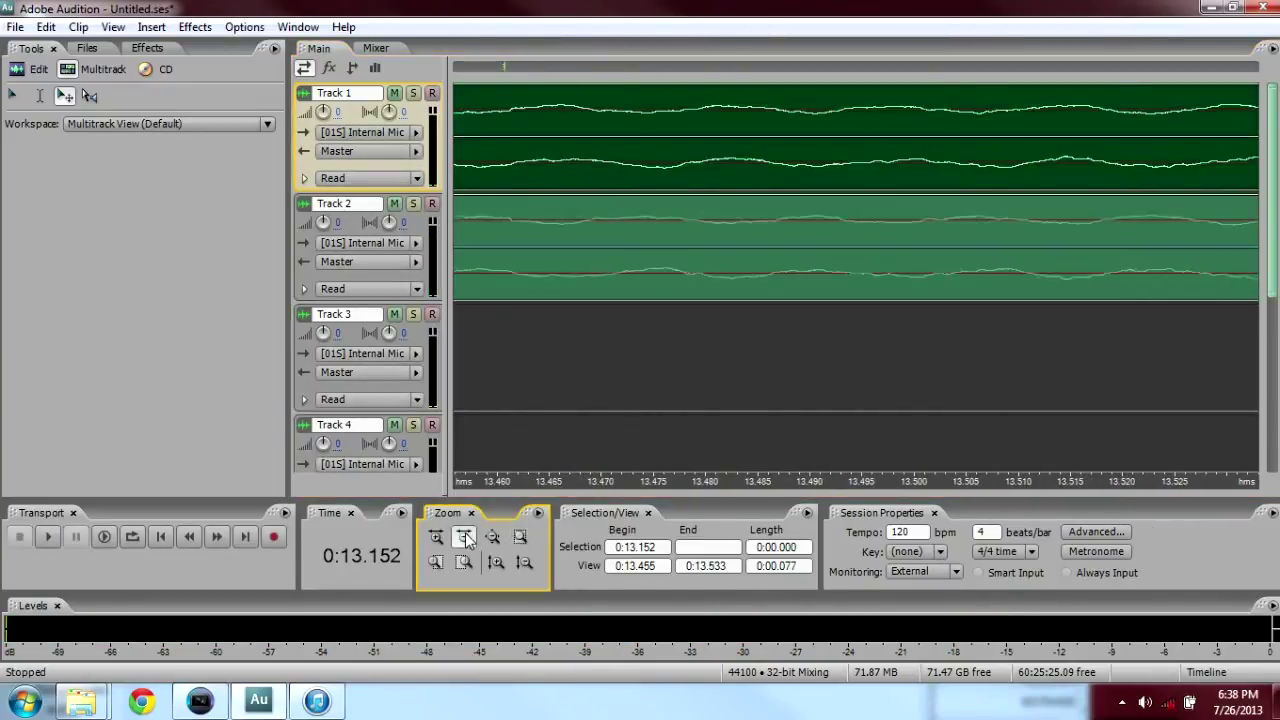
click(464, 538)
Mute Track 1 and play the original song alone over the first 41 seconds
click(464, 538)
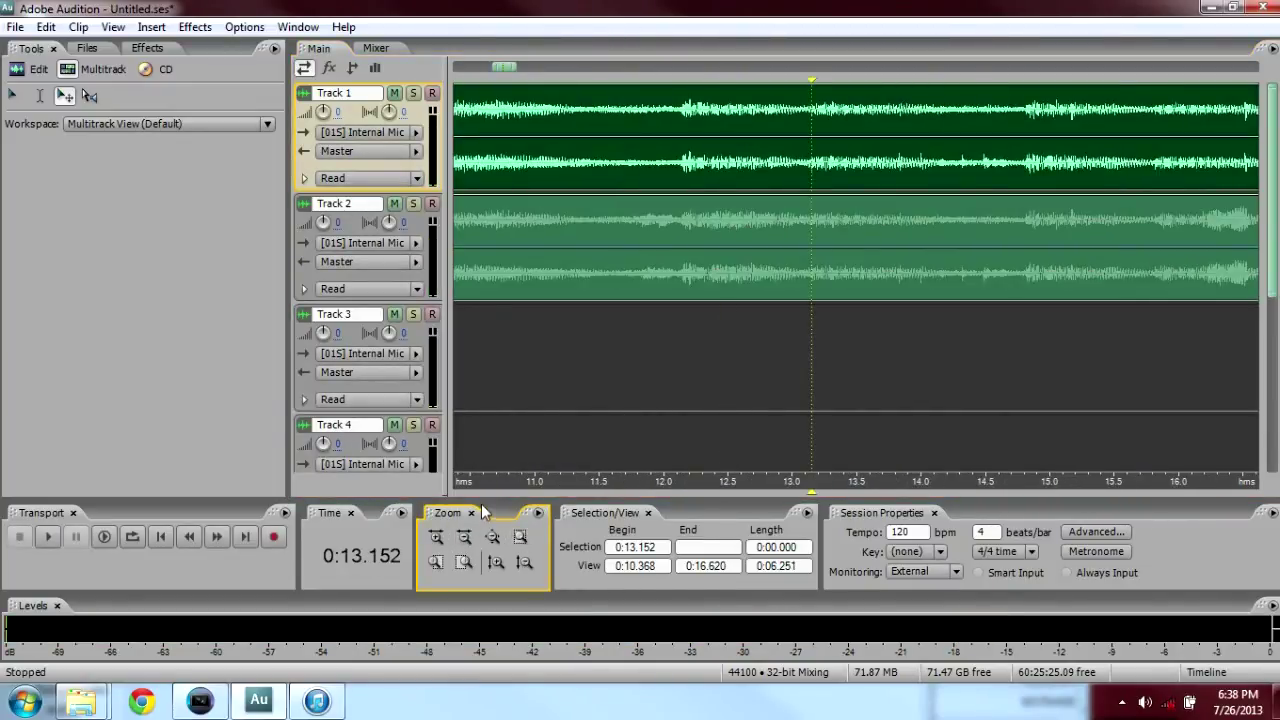
click(395, 93)
key(space)
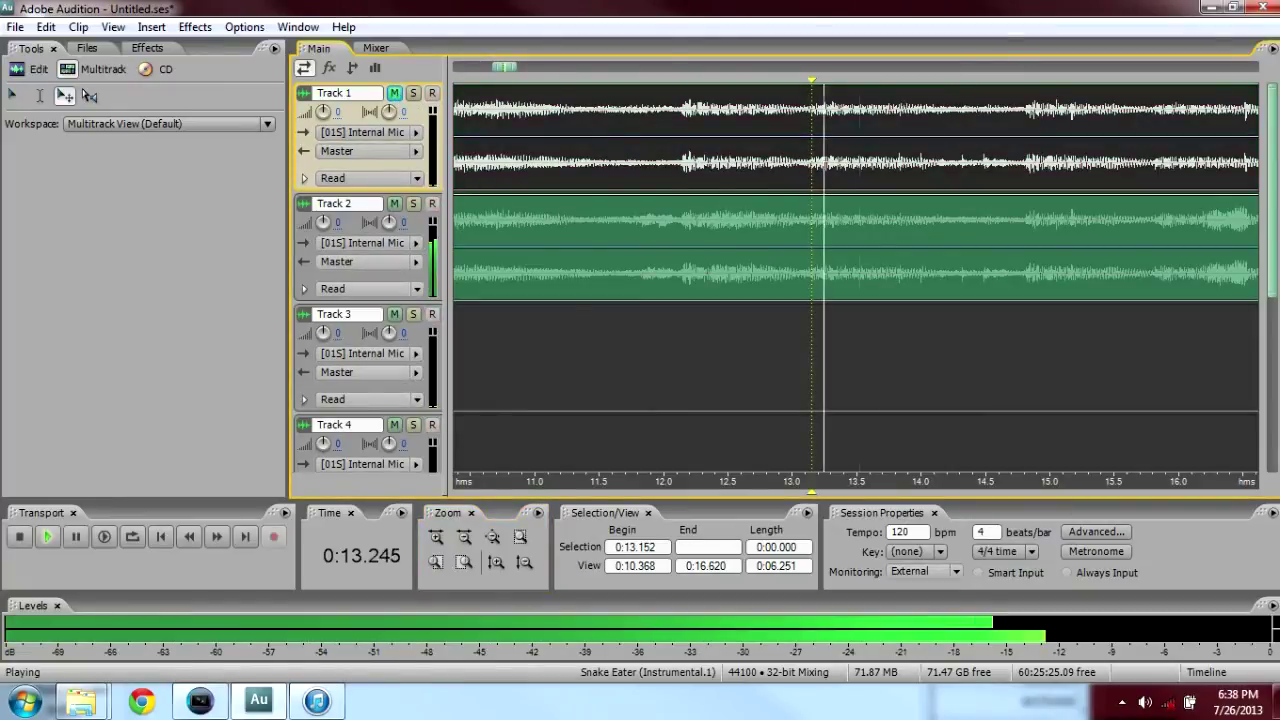
click(463, 538)
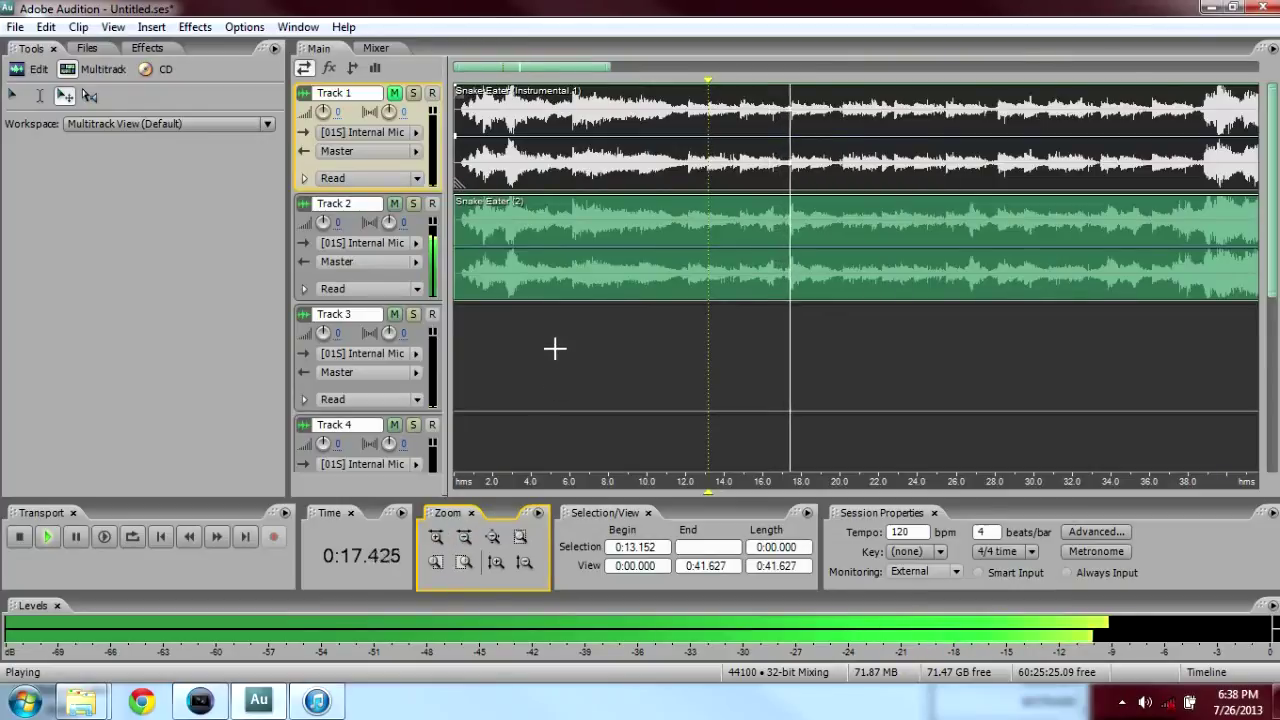
key(space)
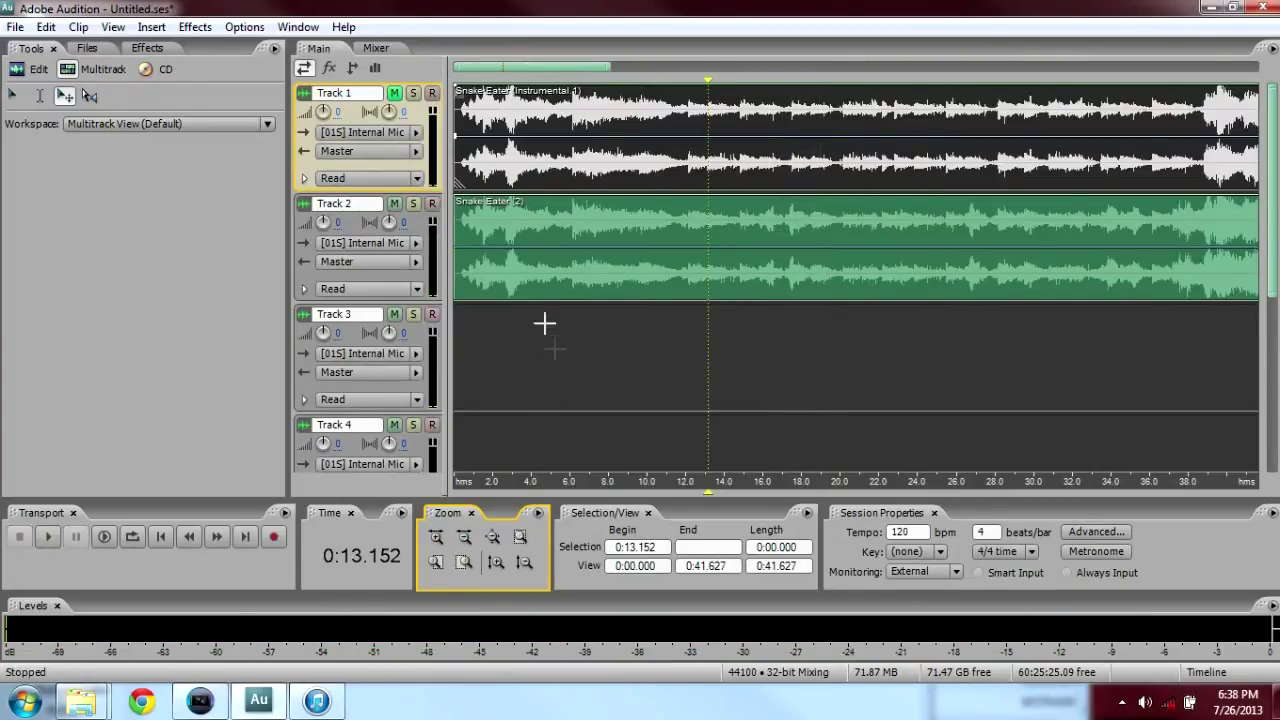
Unmute Track 1 and play the phase-cancelled mix from 0:13.152 to about 0:19
click(401, 93)
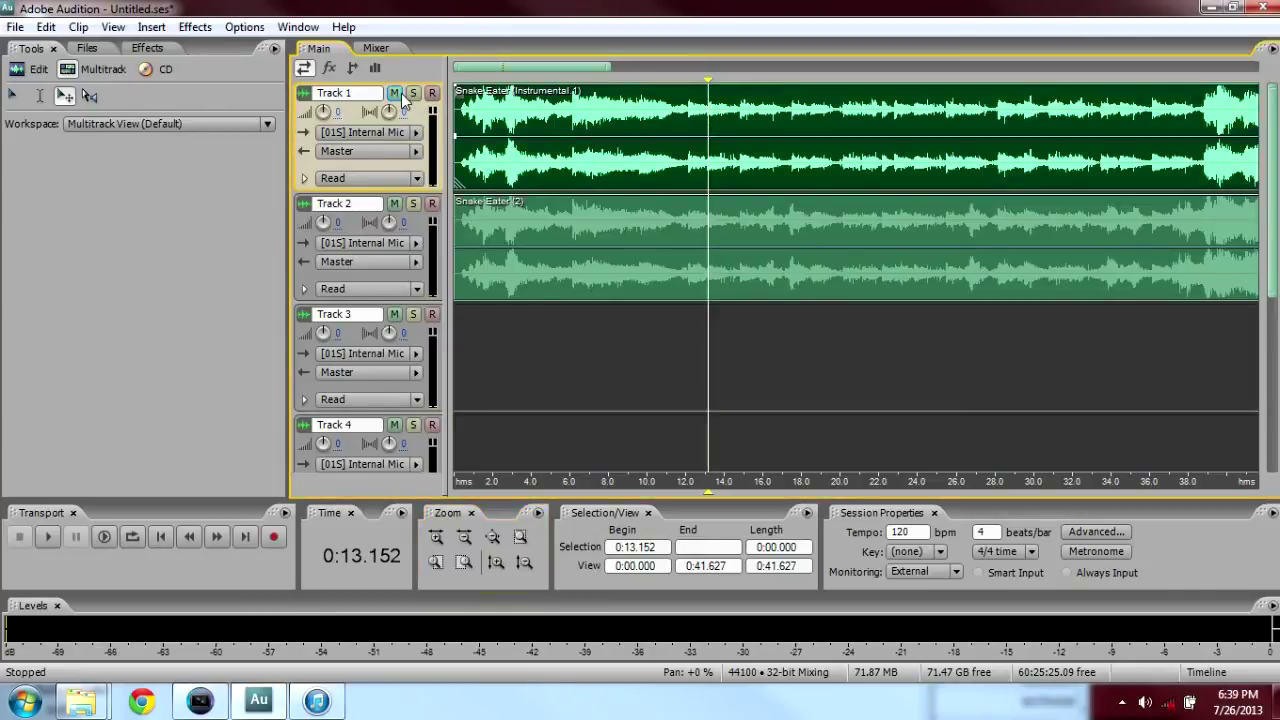
key(space)
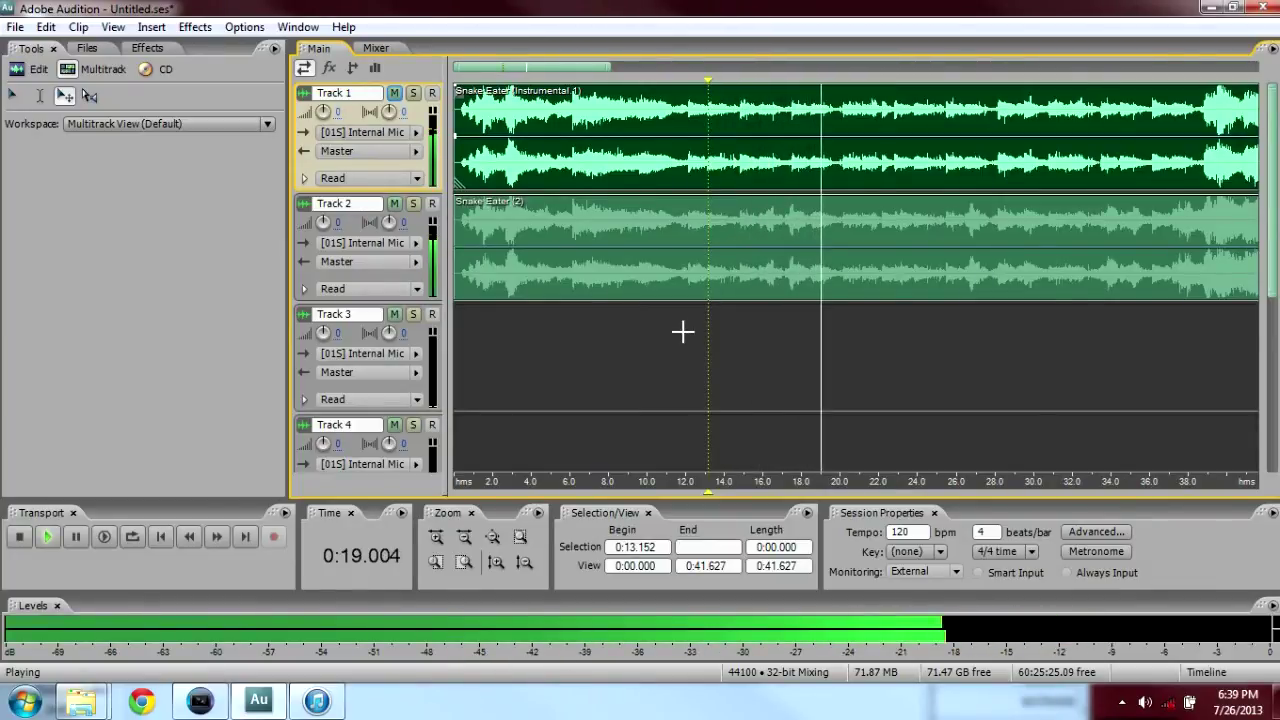
key(space)
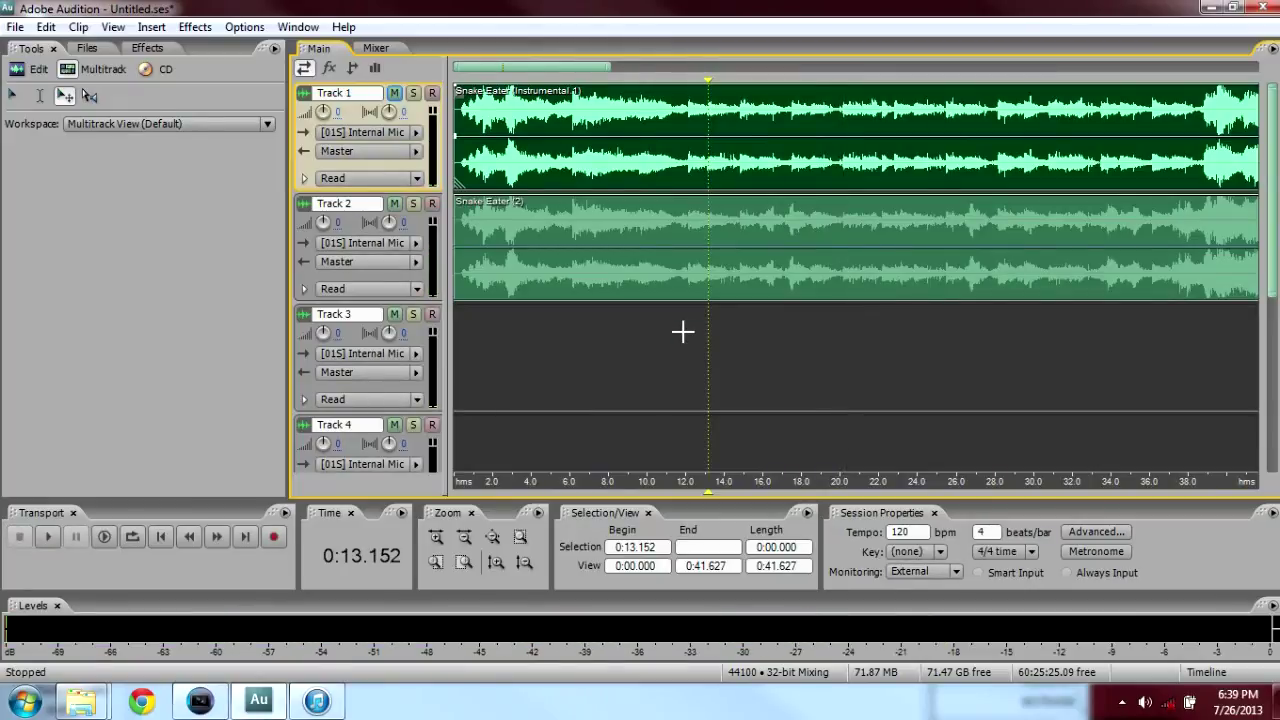
drag(565, 67, 672, 68)
click(39, 95)
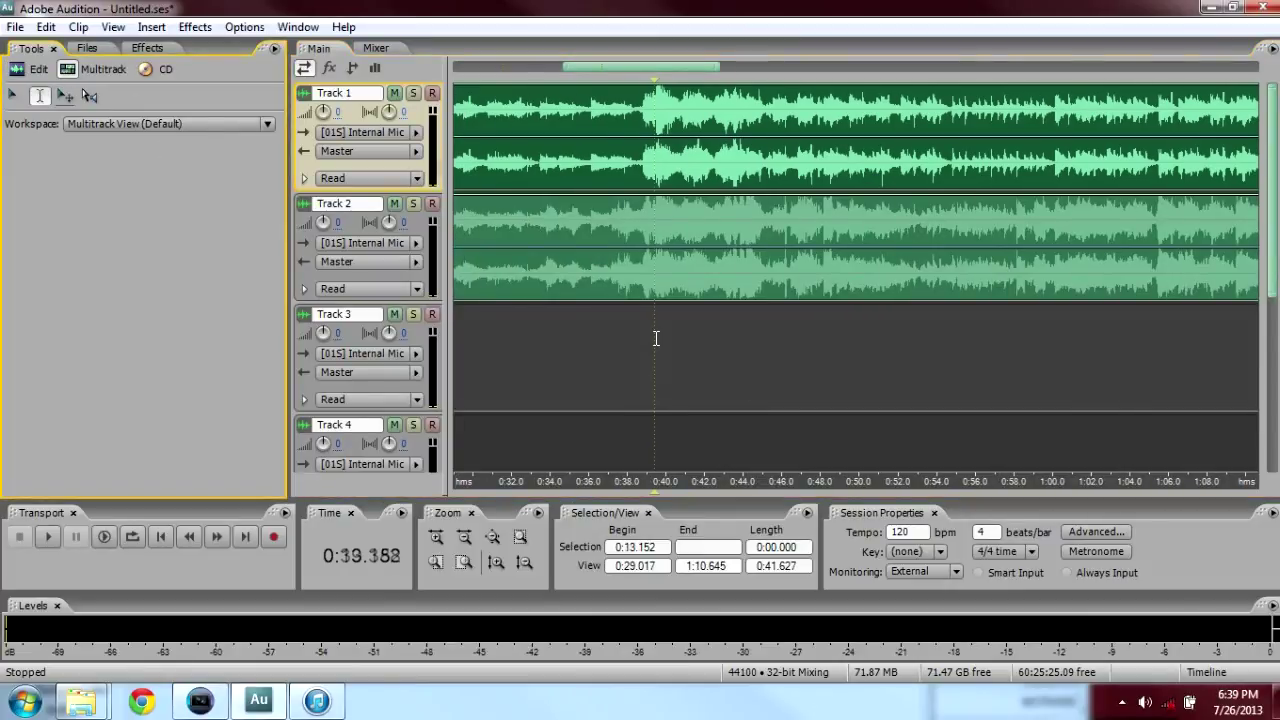
Play the cancelled mix from 0:39.388, stop, then fit the whole session in view
click(656, 338)
key(space)
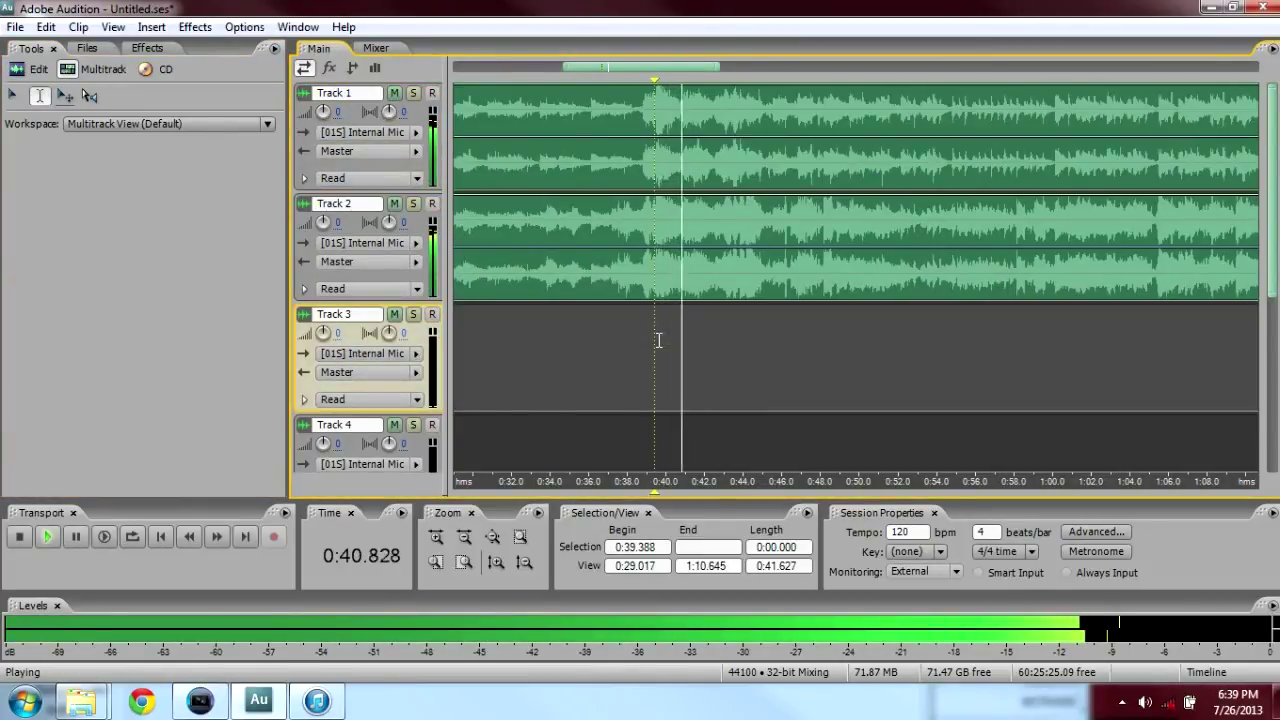
key(space)
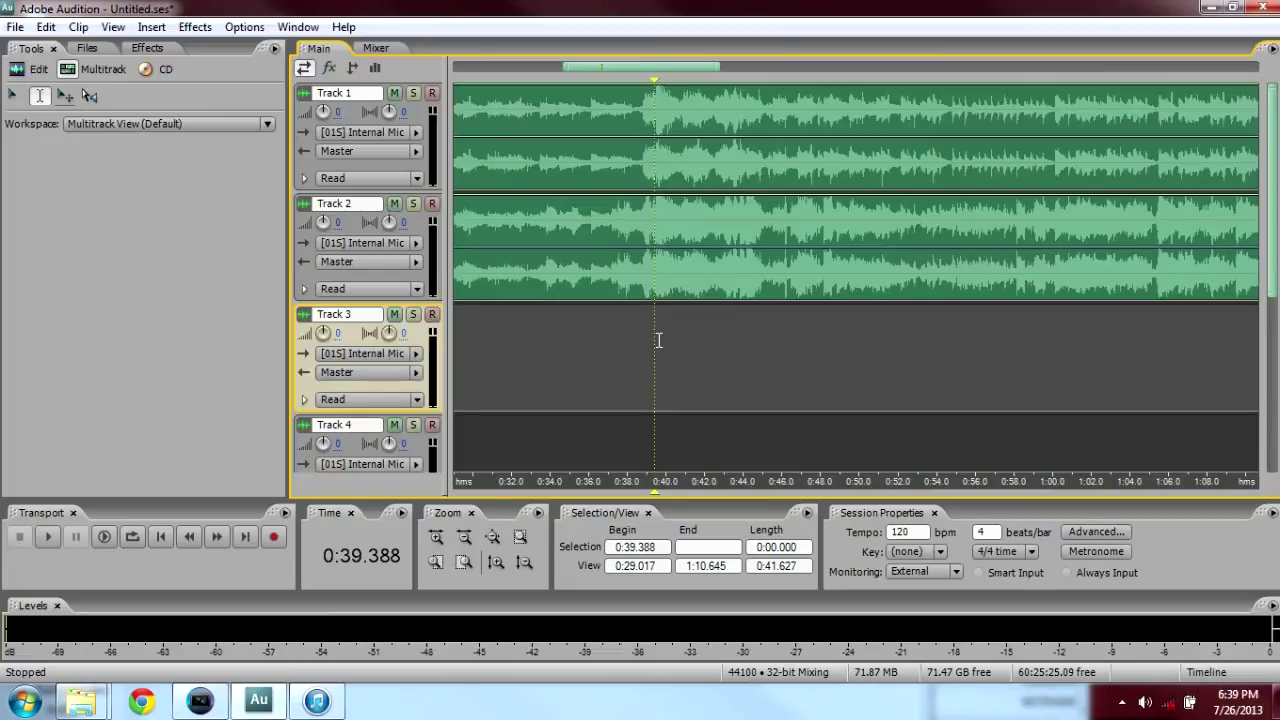
click(492, 537)
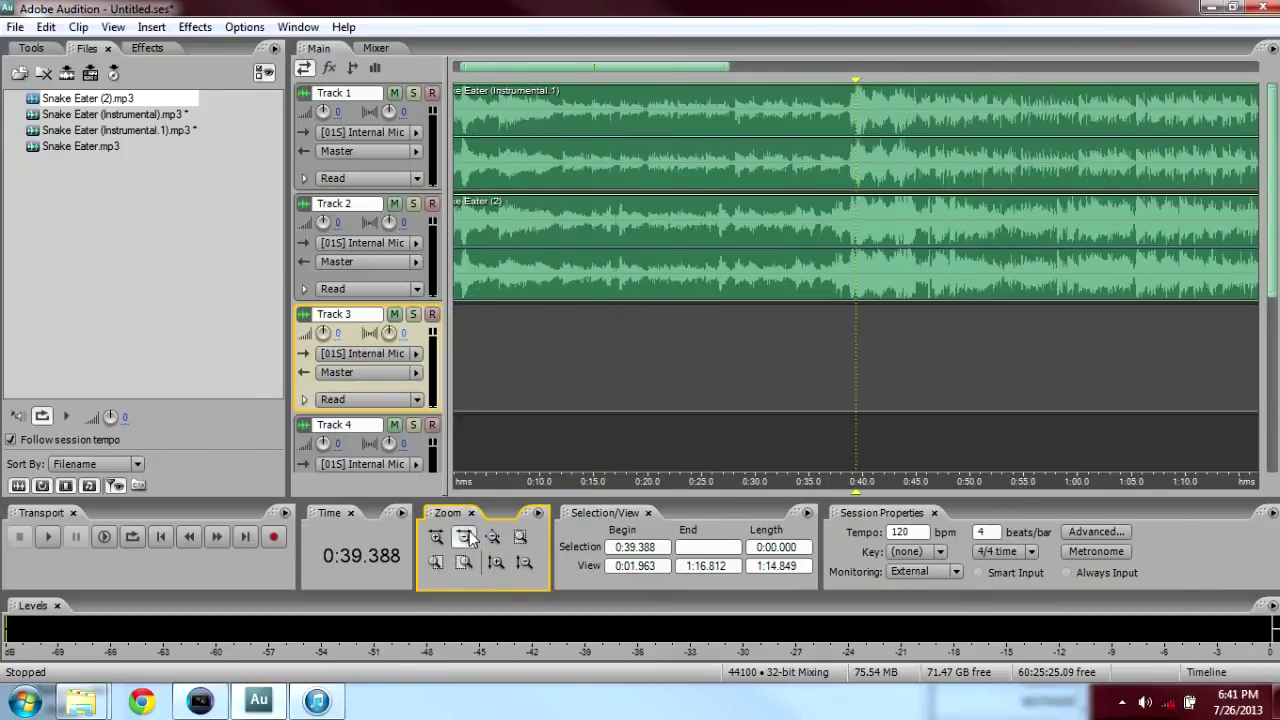
Zoom out twice so both stacked clips are visible to their ends near 2:50
click(464, 537)
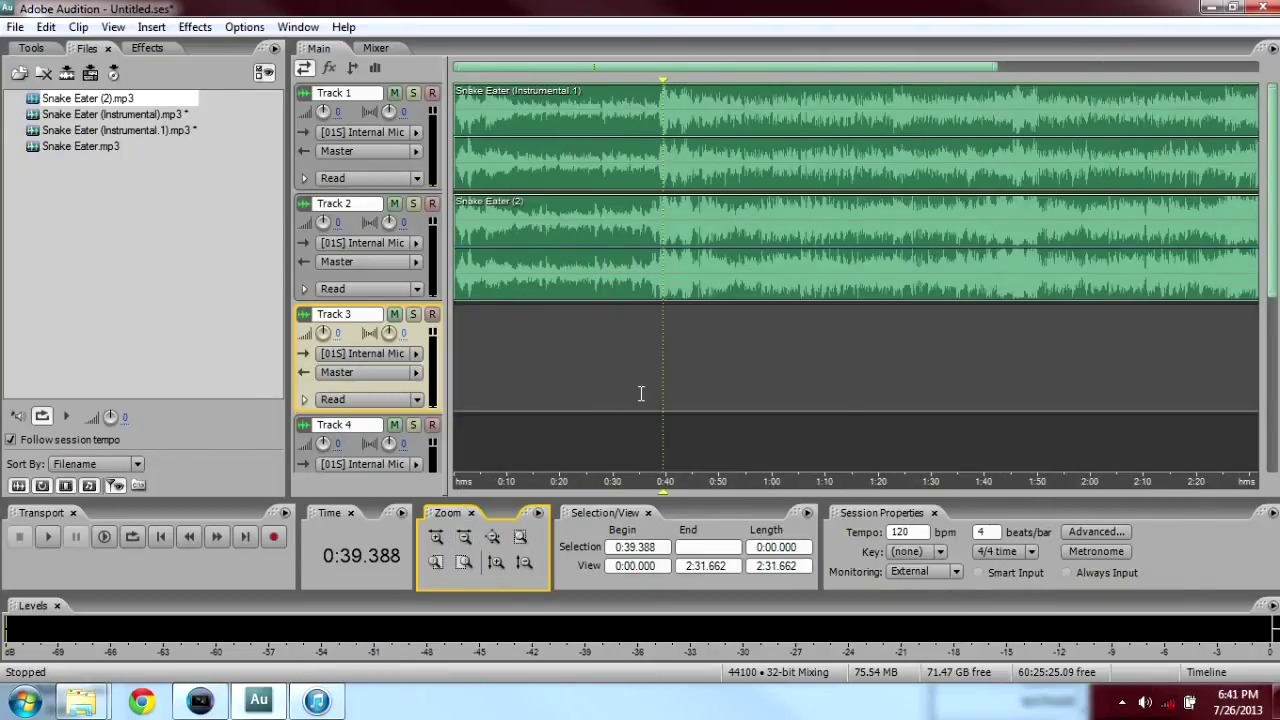
click(464, 537)
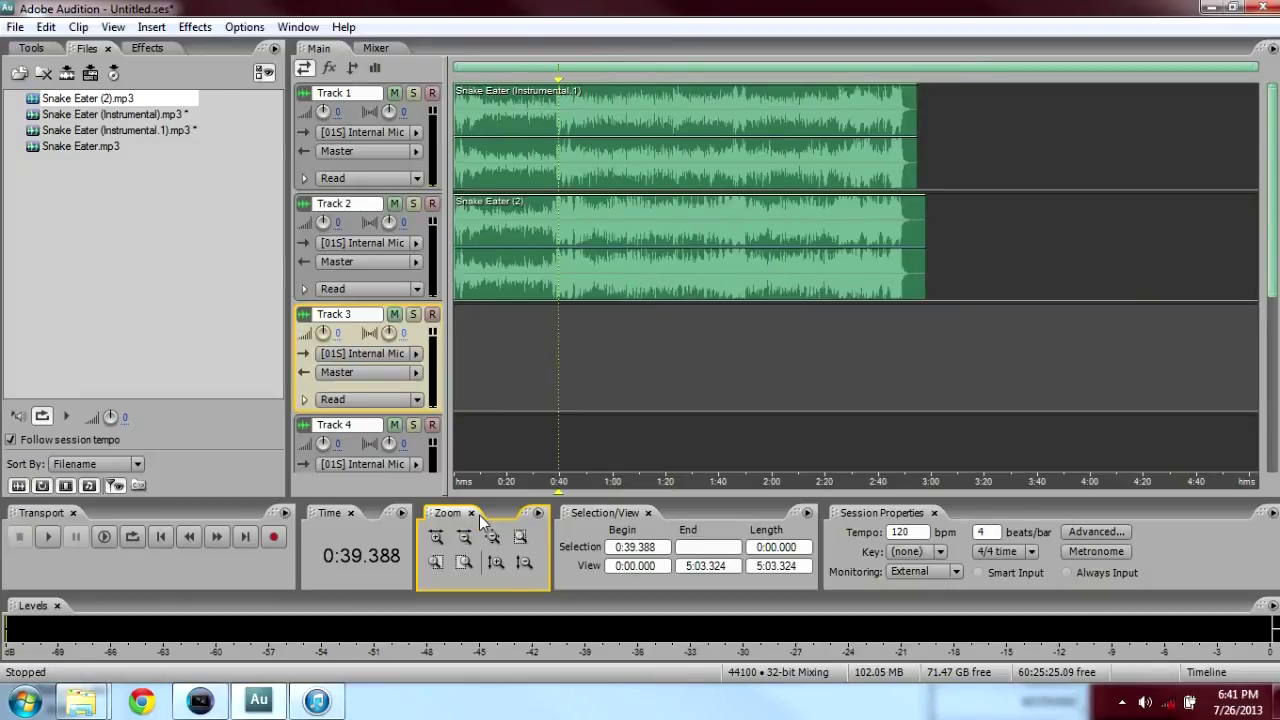